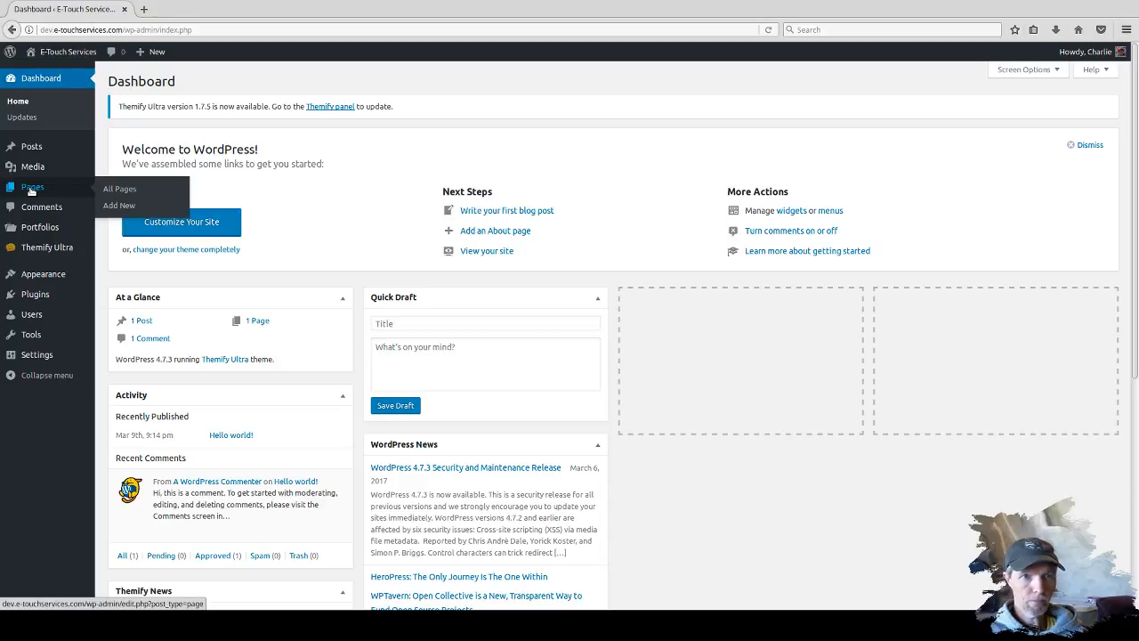
Create a new page with the title "Themify Ultra".
left_click(123, 207)
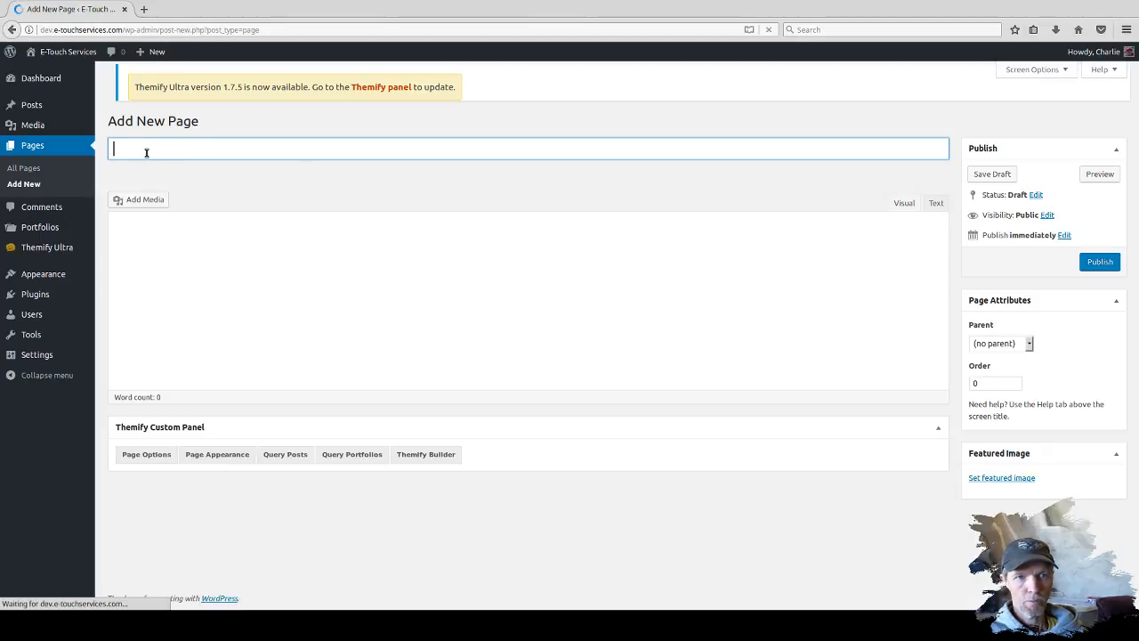
type("The")
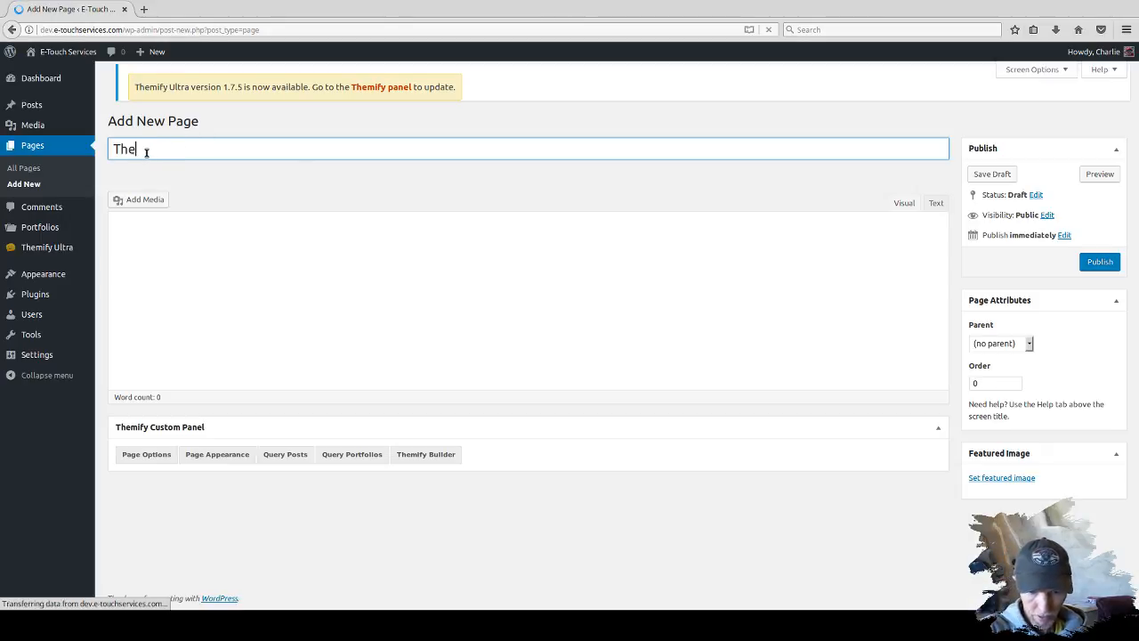
type("mify Ultra")
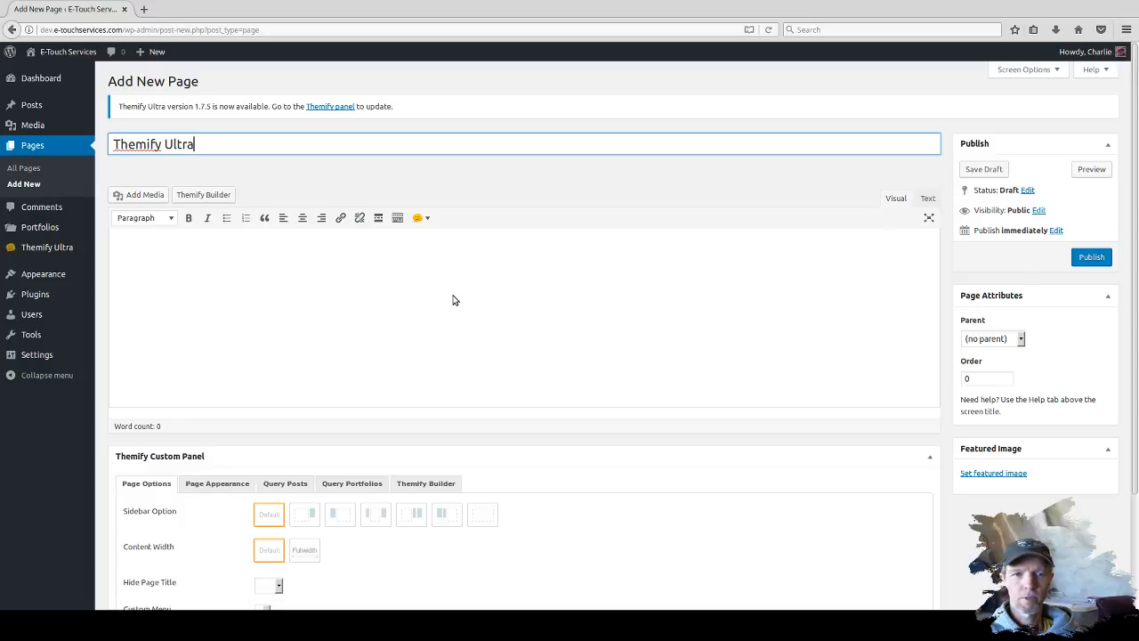
left_click(202, 260)
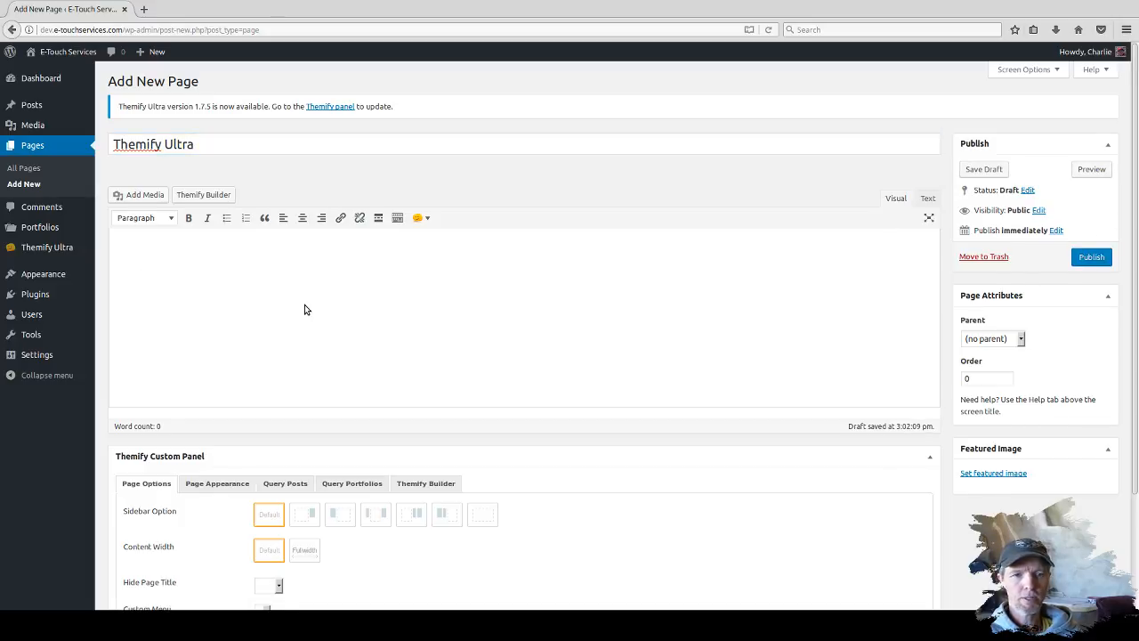
In the Themify page options, choose the layout without a sidebar and set Hide Page Title to Yes.
scroll(305, 309, "down", 3)
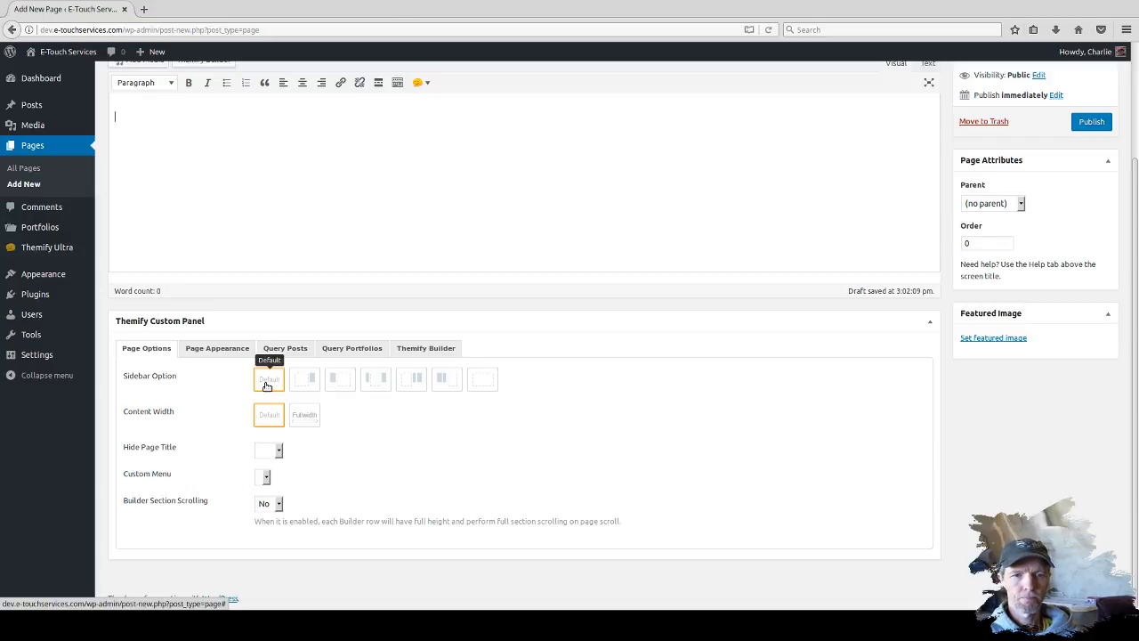
left_click(482, 381)
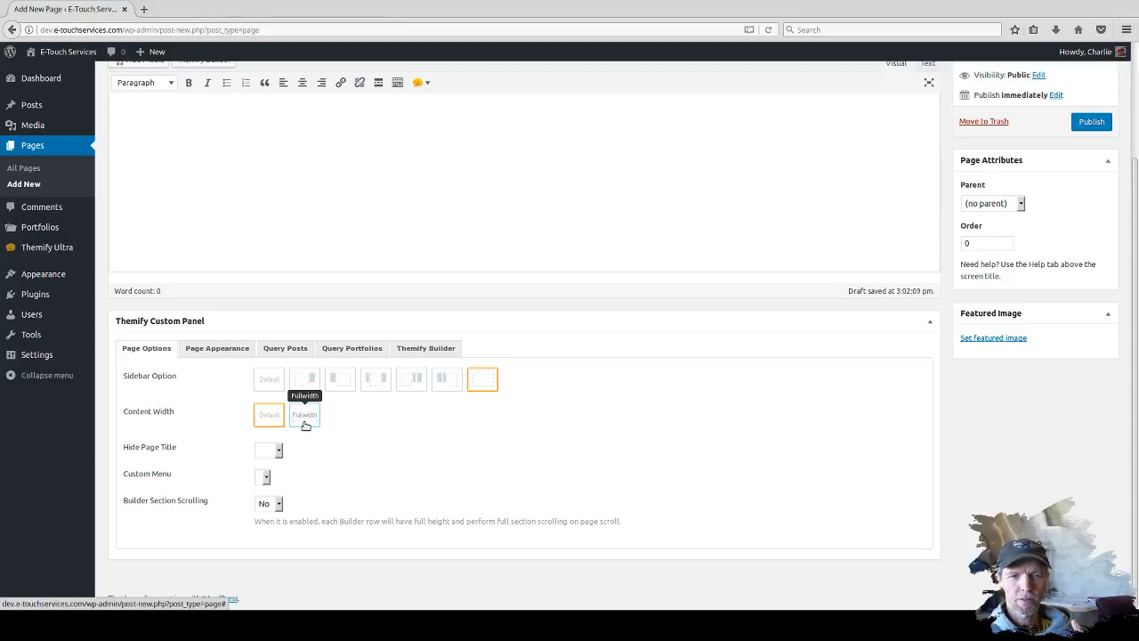
left_click(276, 452)
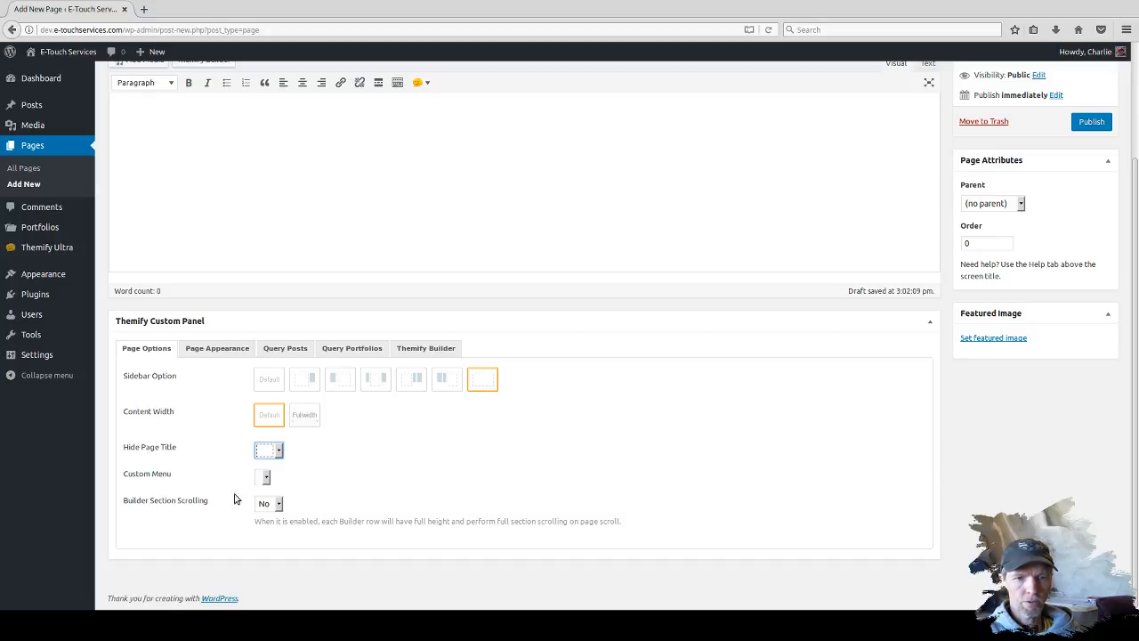
key("Down")
left_click(404, 465)
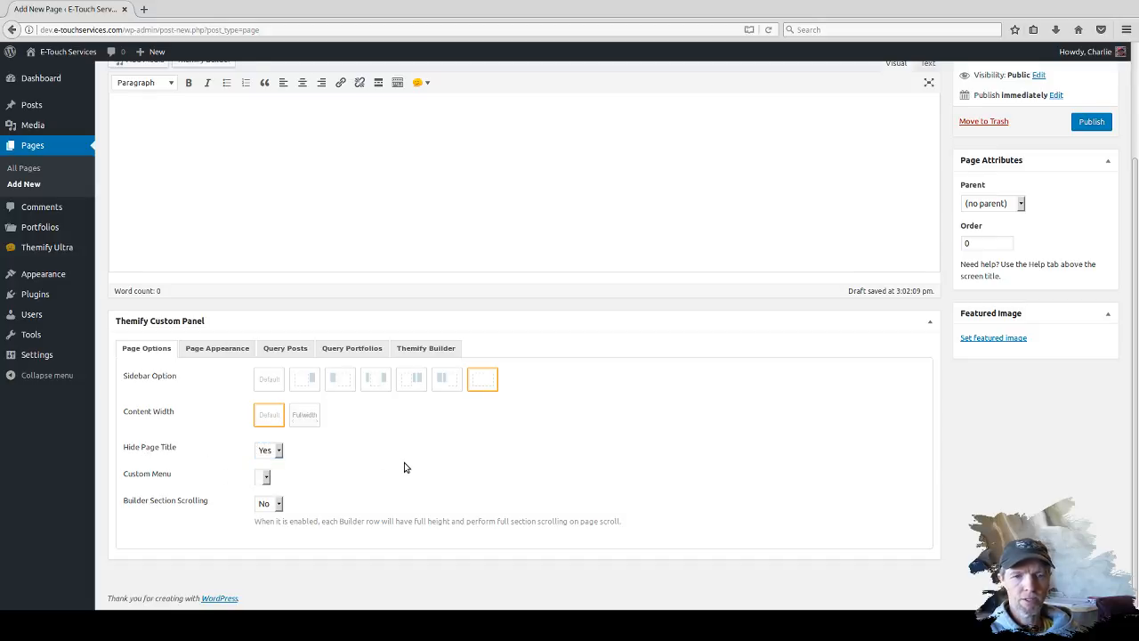
In the page appearance settings, use hero2.jpg from the media library as the body background image.
scroll(404, 465, "up", 3)
scroll(300, 246, "down", 3)
left_click(212, 347)
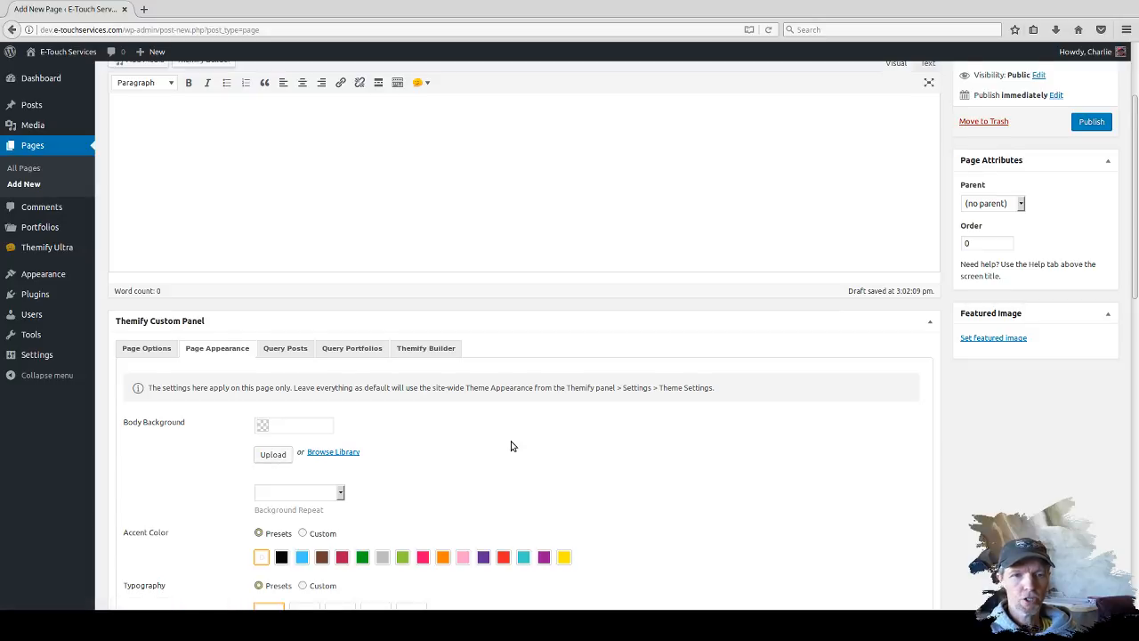
scroll(511, 446, "down", 2)
left_click(342, 427)
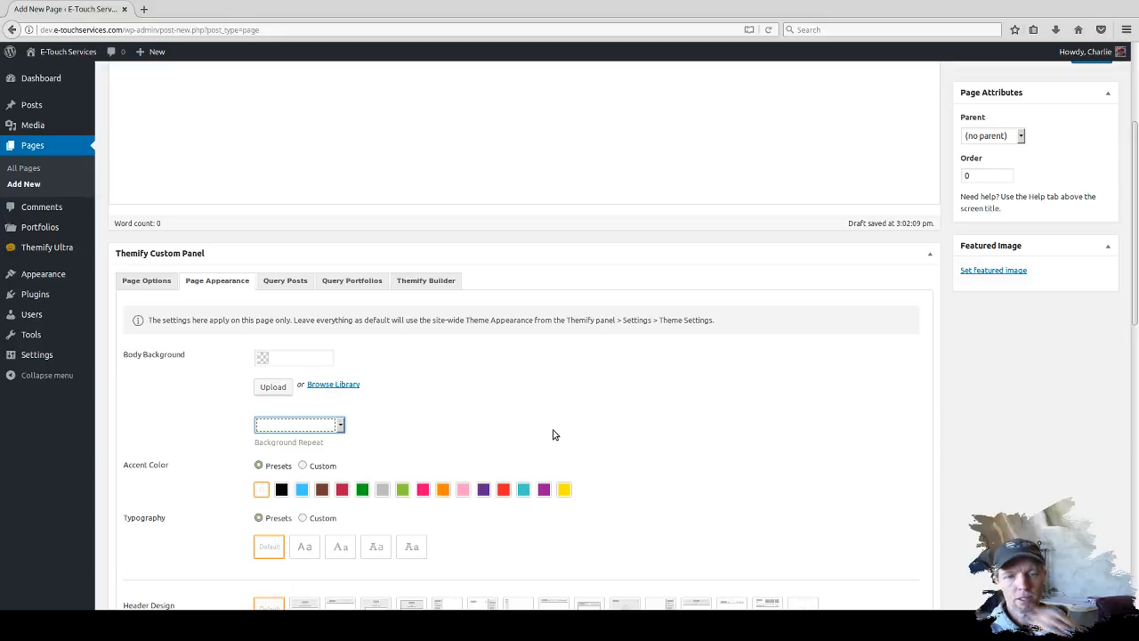
left_click(356, 386)
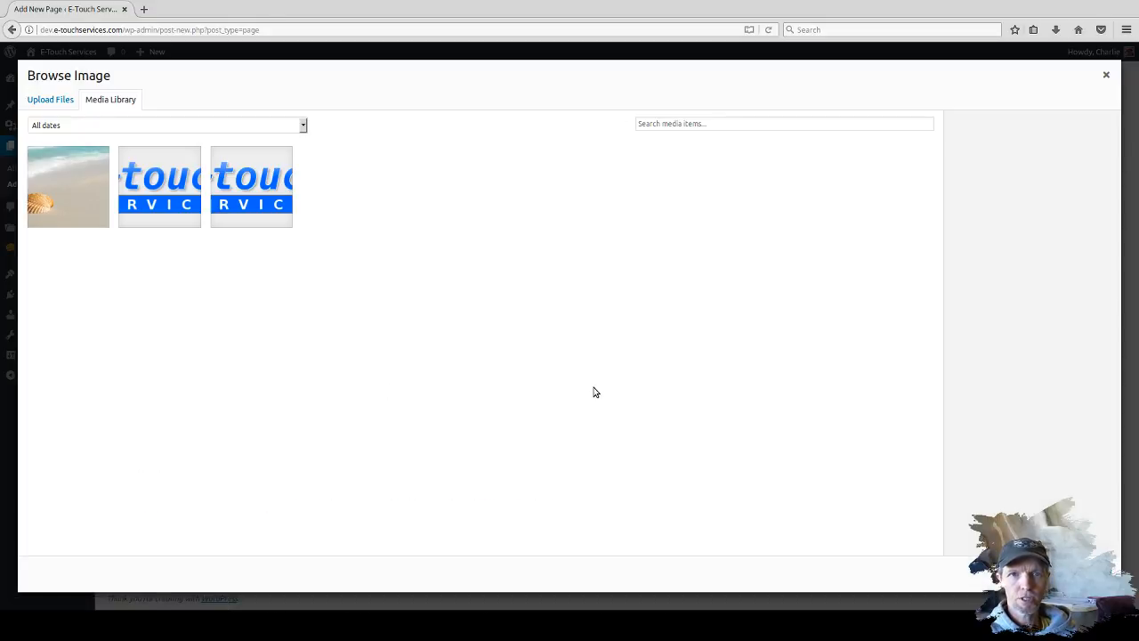
left_click(64, 201)
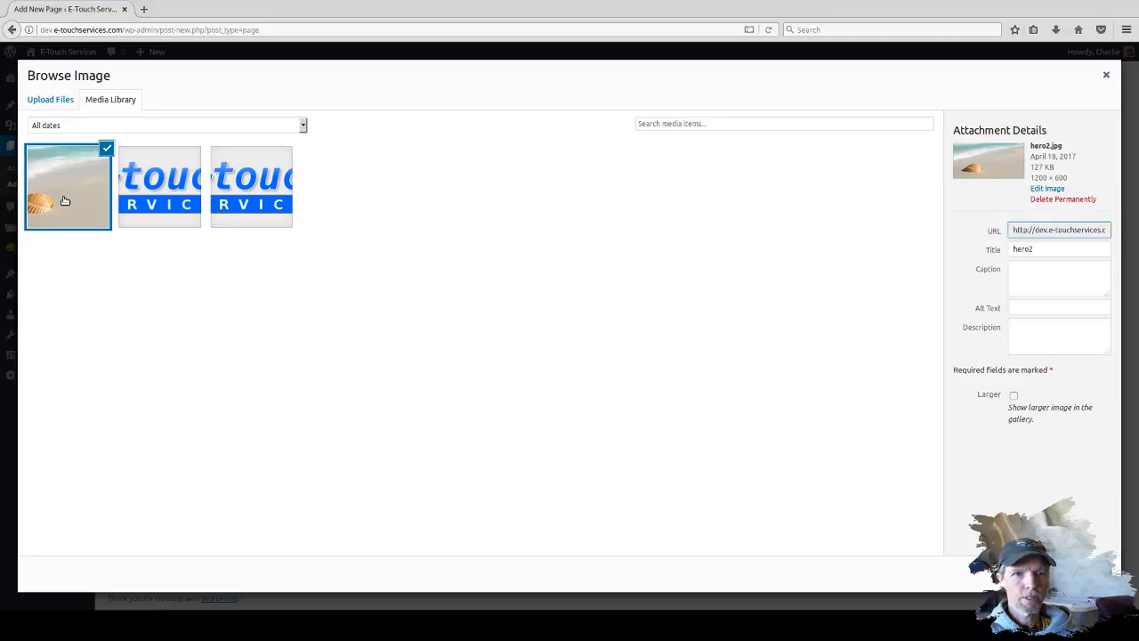
left_click(1072, 574)
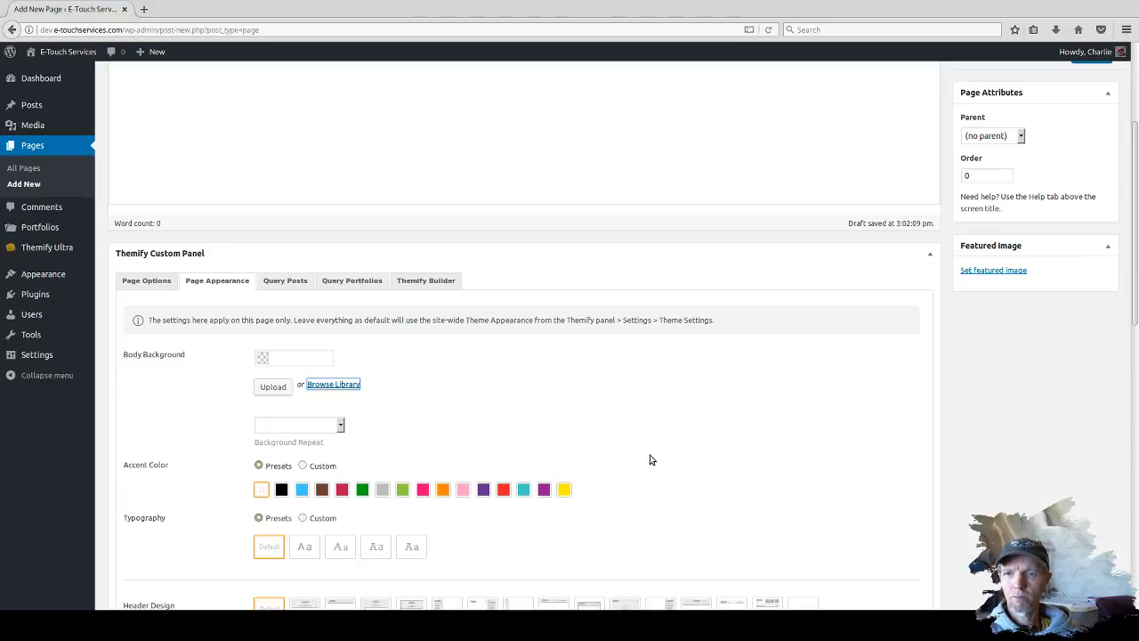
Set the body background's repeat mode to Fullcover.
scroll(472, 404, "down", 3)
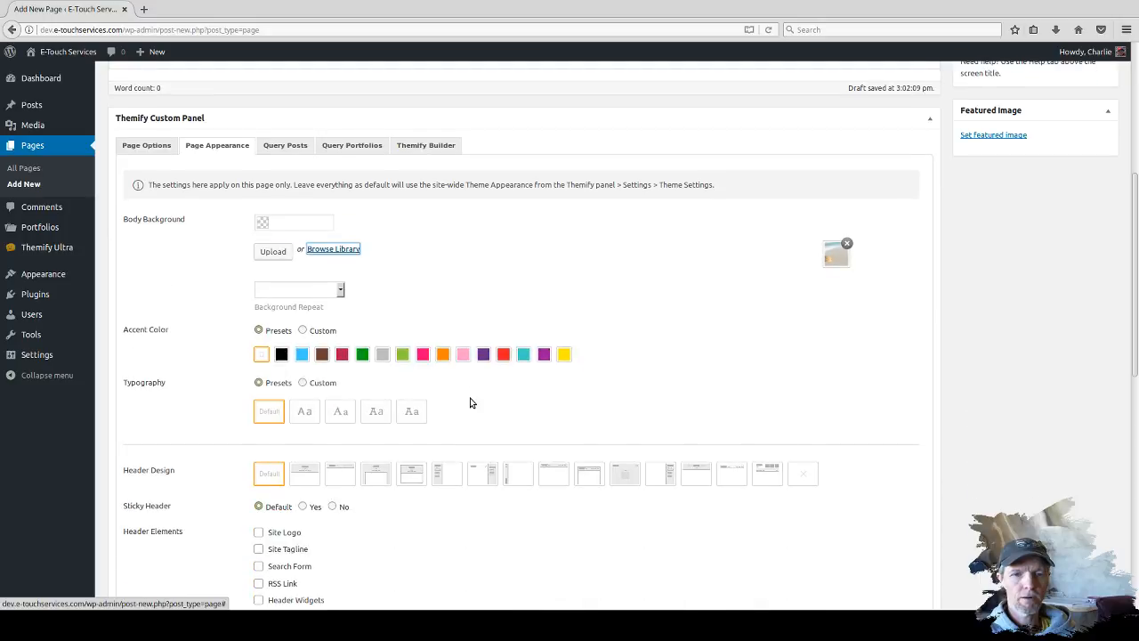
scroll(472, 403, "up", 2)
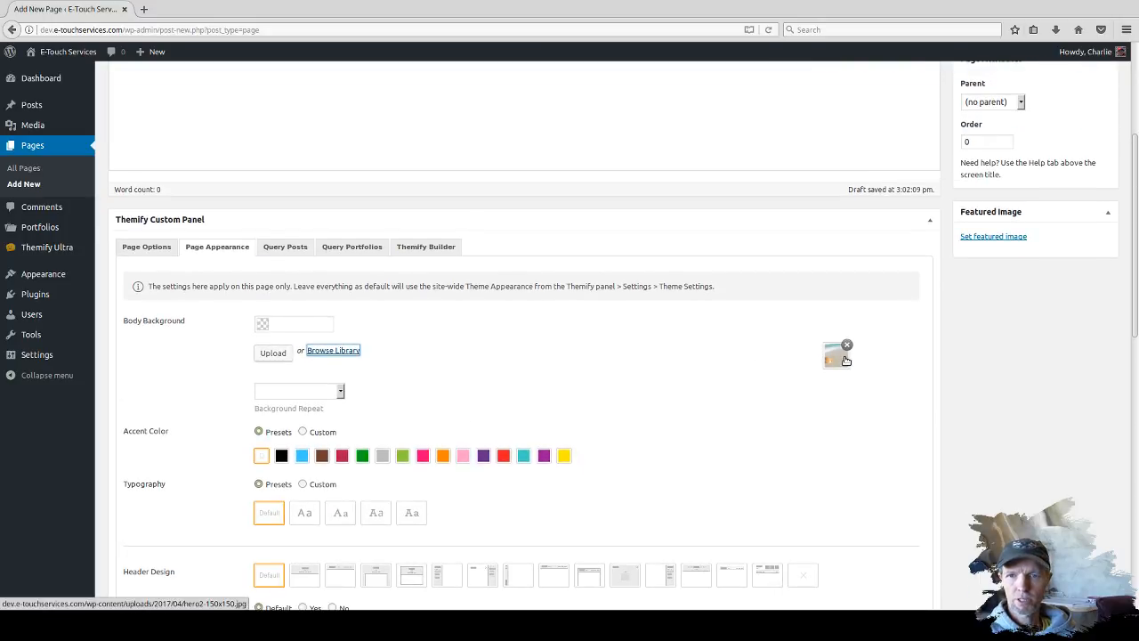
left_click(338, 391)
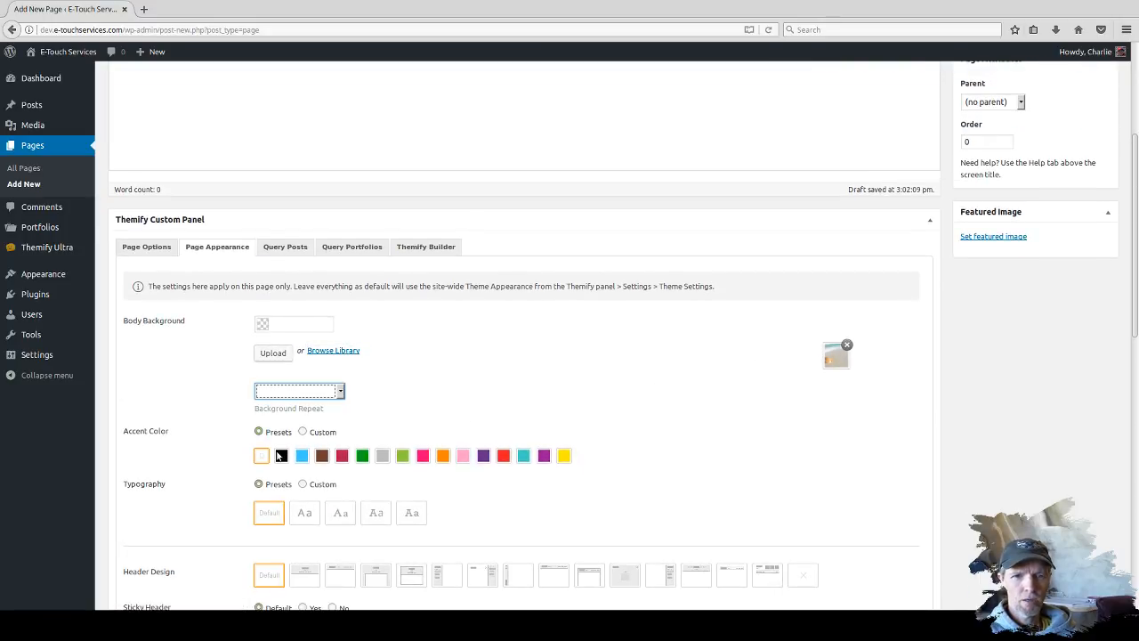
left_click(290, 424)
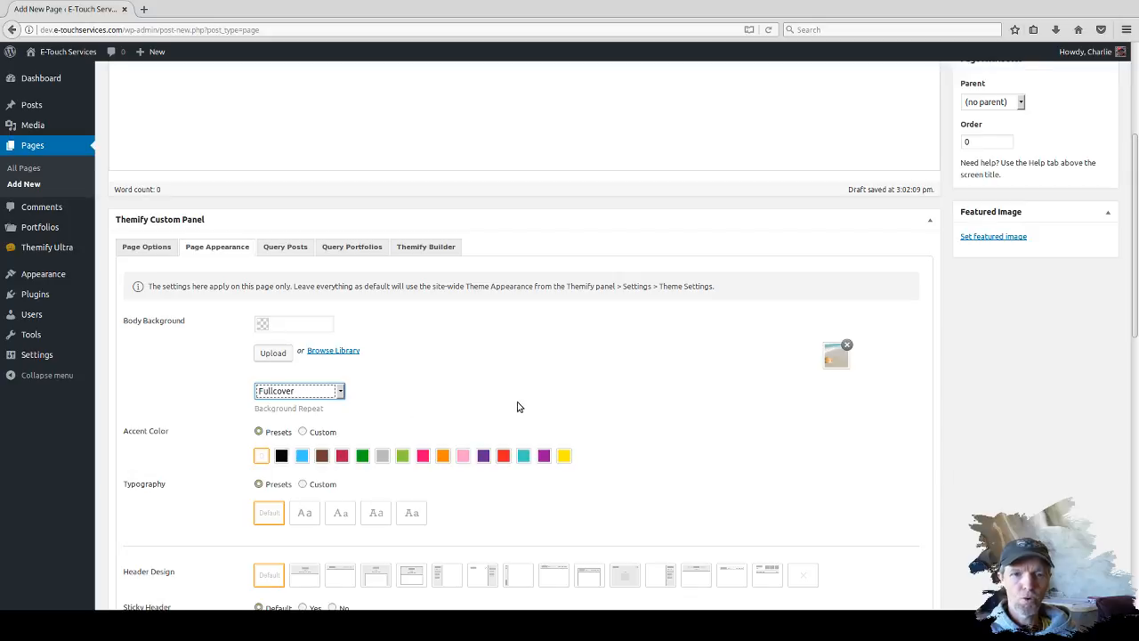
left_click(518, 407)
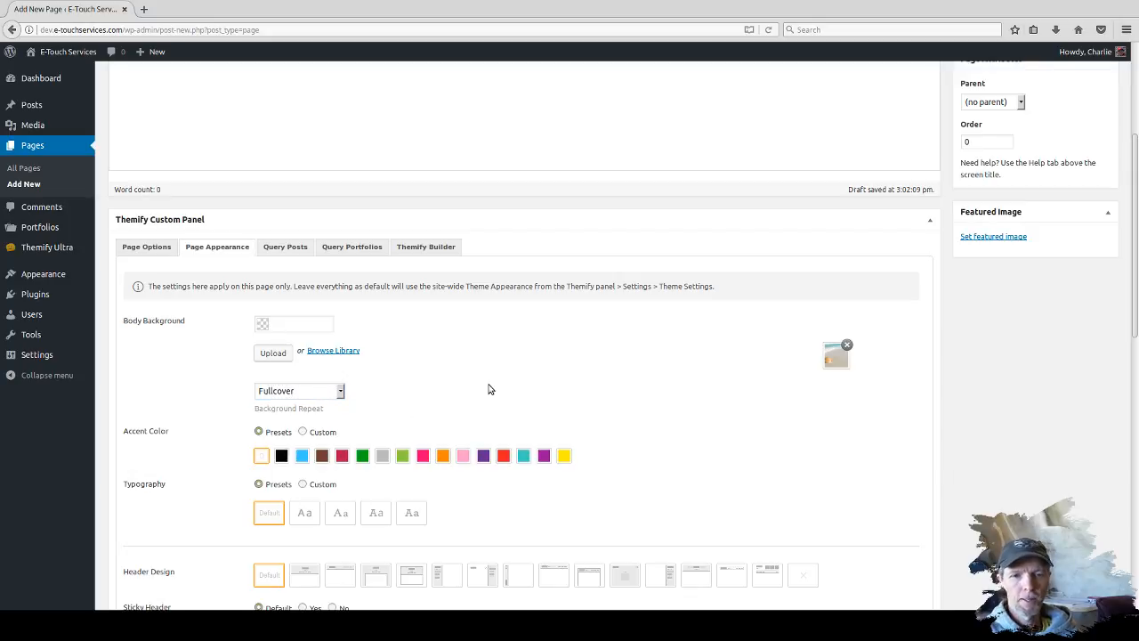
Look through the page appearance options for accent color, typography, header design, footer design and image filters.
scroll(479, 383, "down", 2)
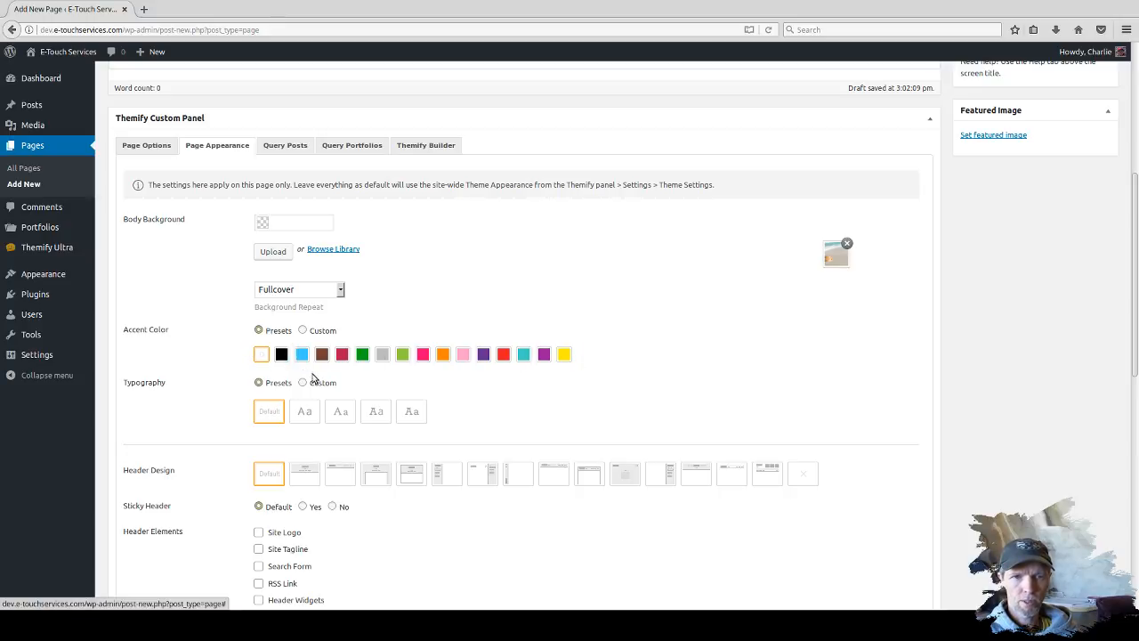
scroll(361, 435, "down", 2)
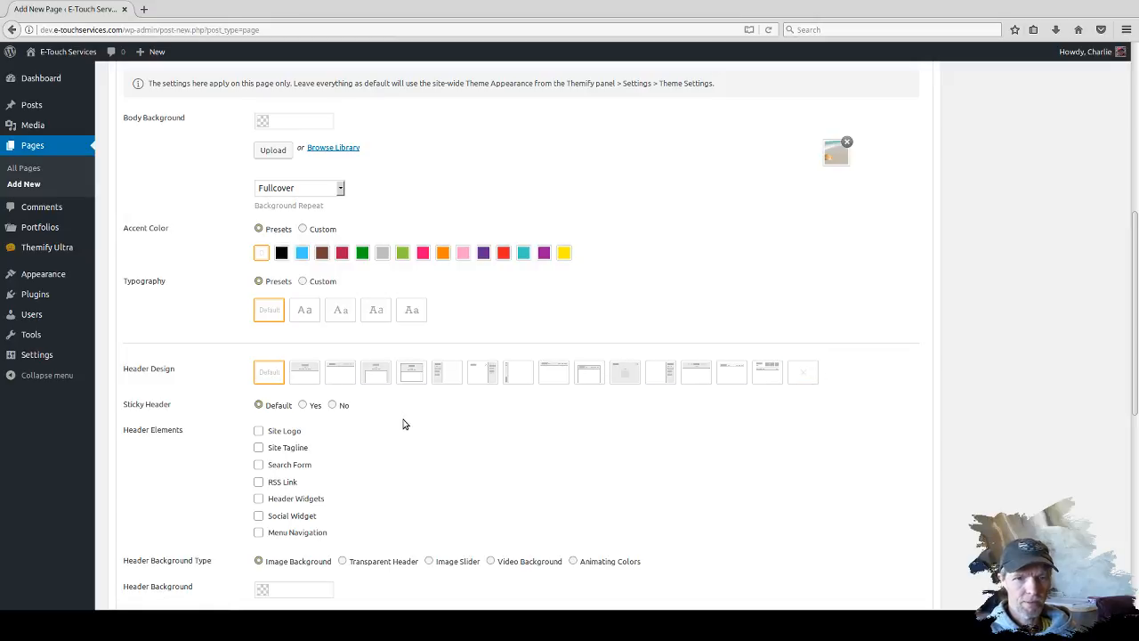
scroll(403, 424, "down", 3)
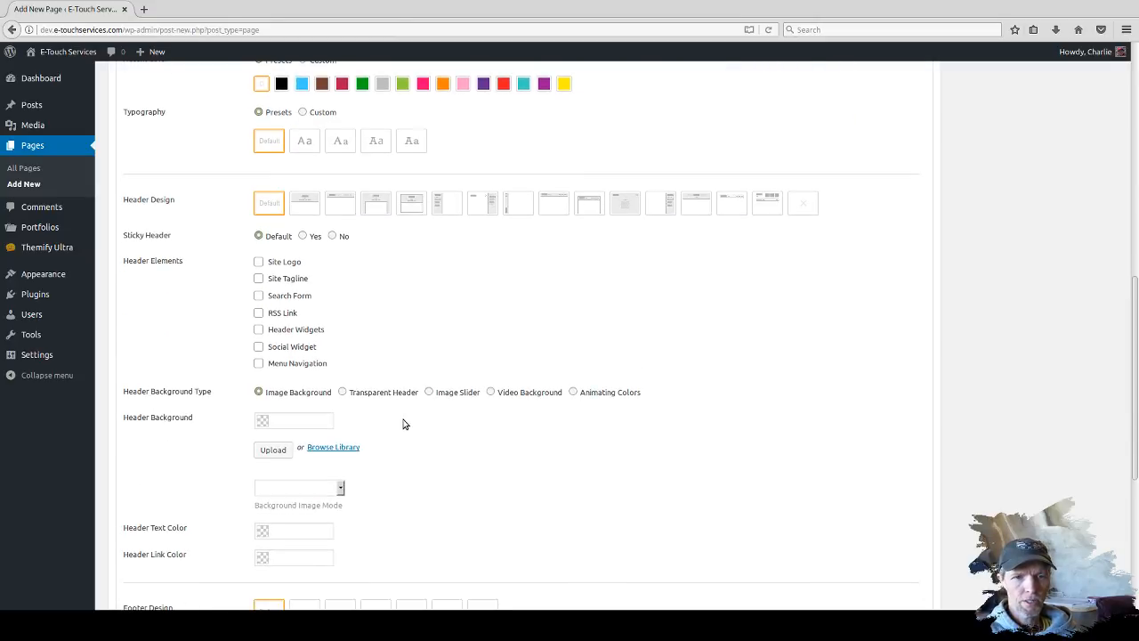
scroll(403, 424, "down", 2)
scroll(402, 423, "up", 8)
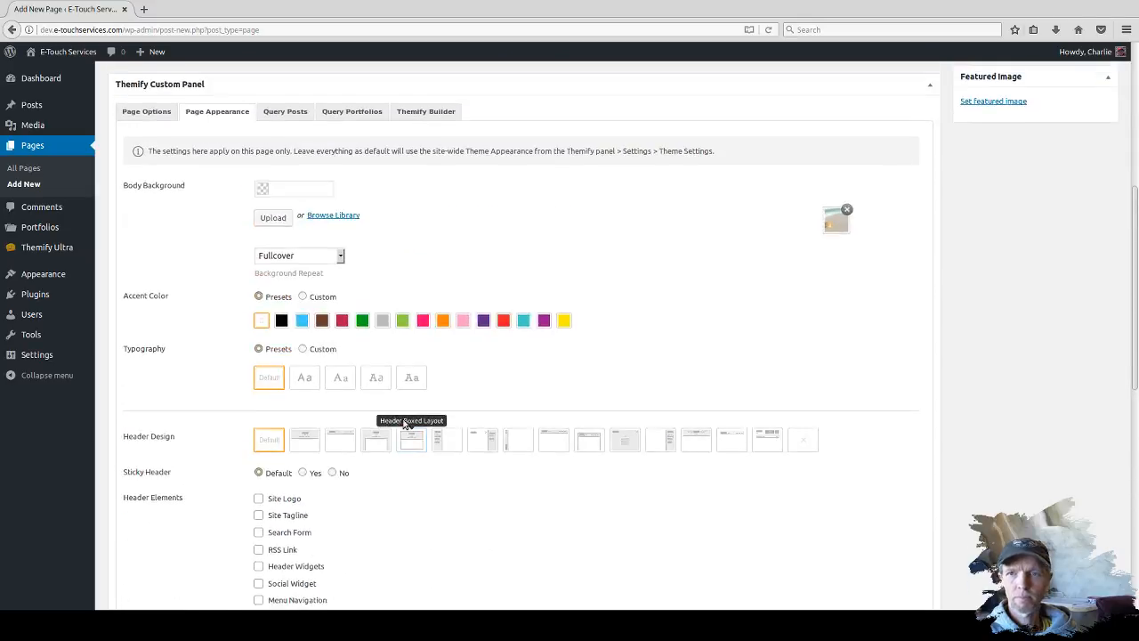
scroll(402, 424, "down", 8)
scroll(402, 424, "up", 4)
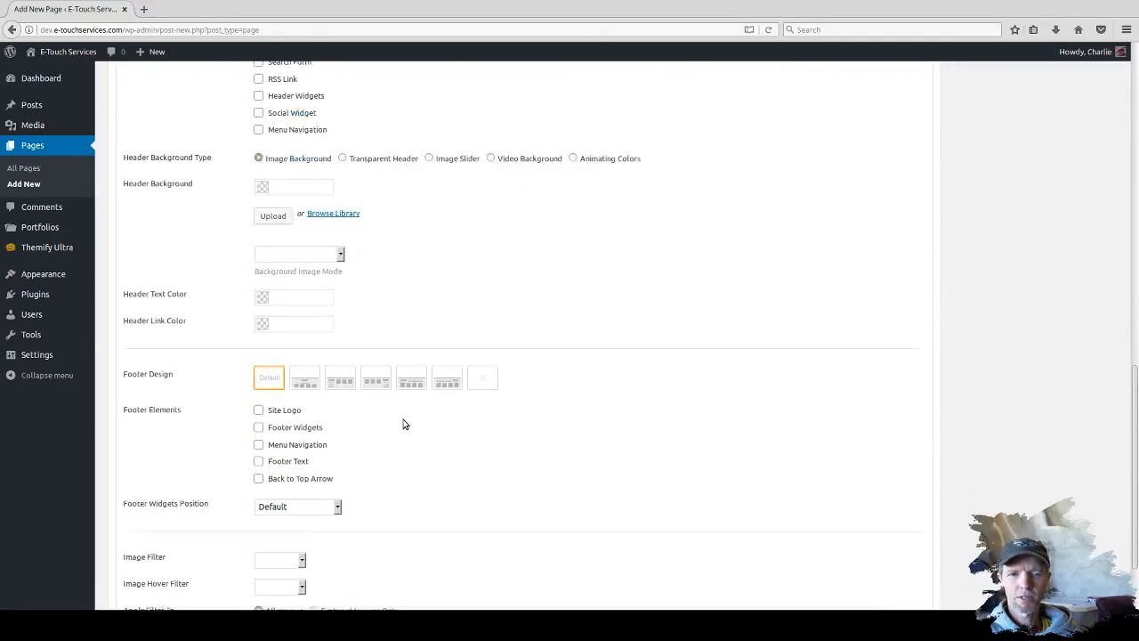
scroll(402, 424, "up", 8)
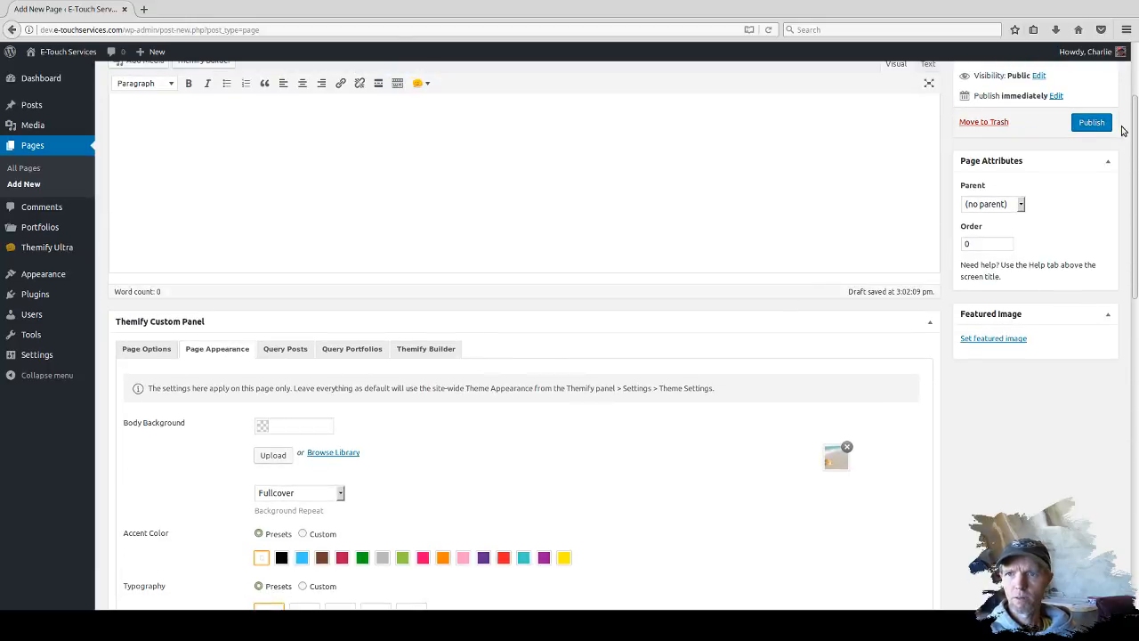
Publish the page and view it through its permalink in a new browser tab.
left_click(1094, 124)
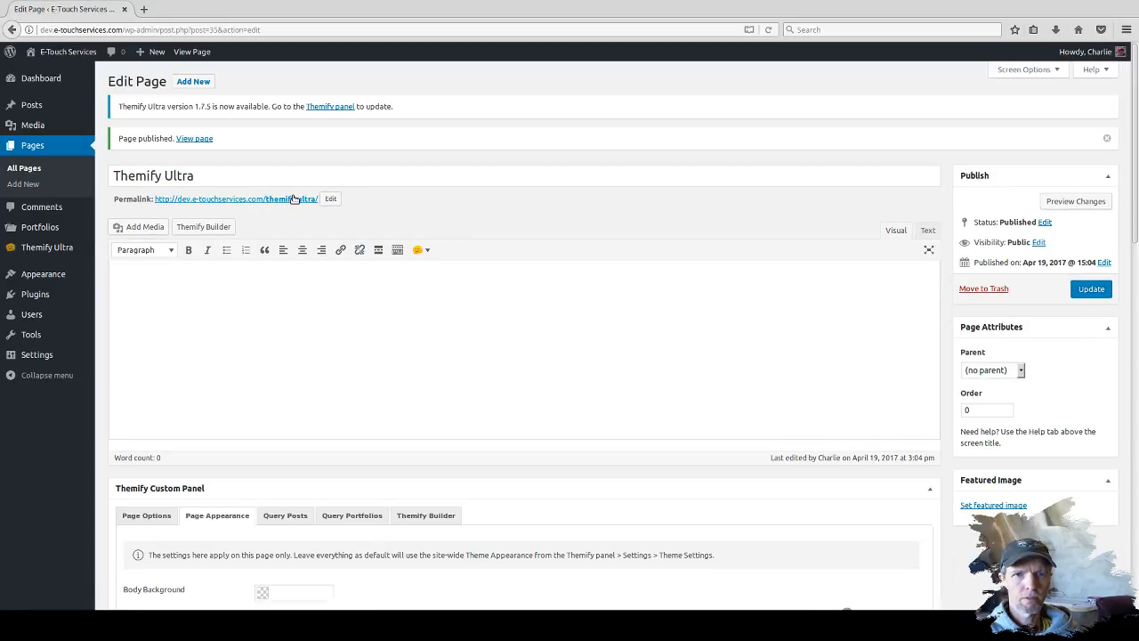
triple_click(289, 199)
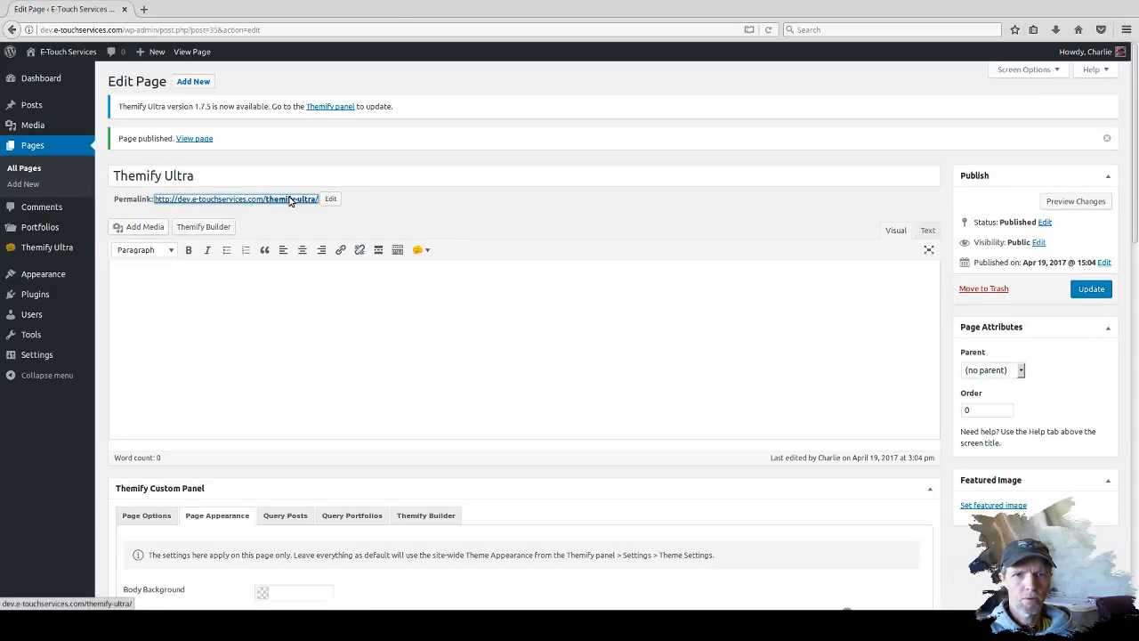
left_click(371, 211)
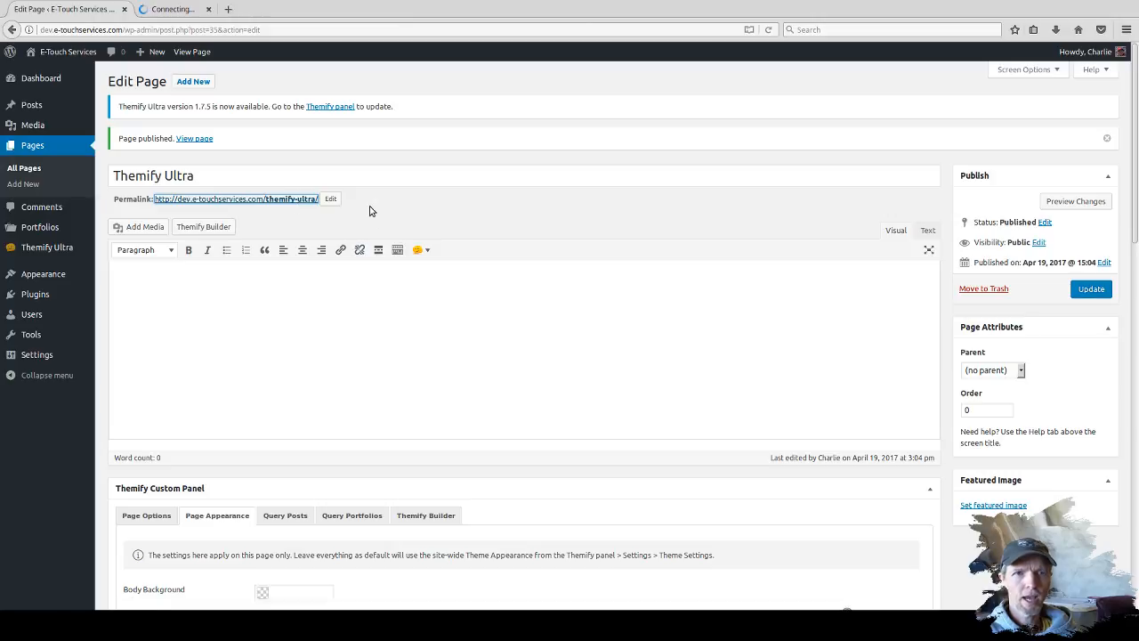
left_click(175, 13)
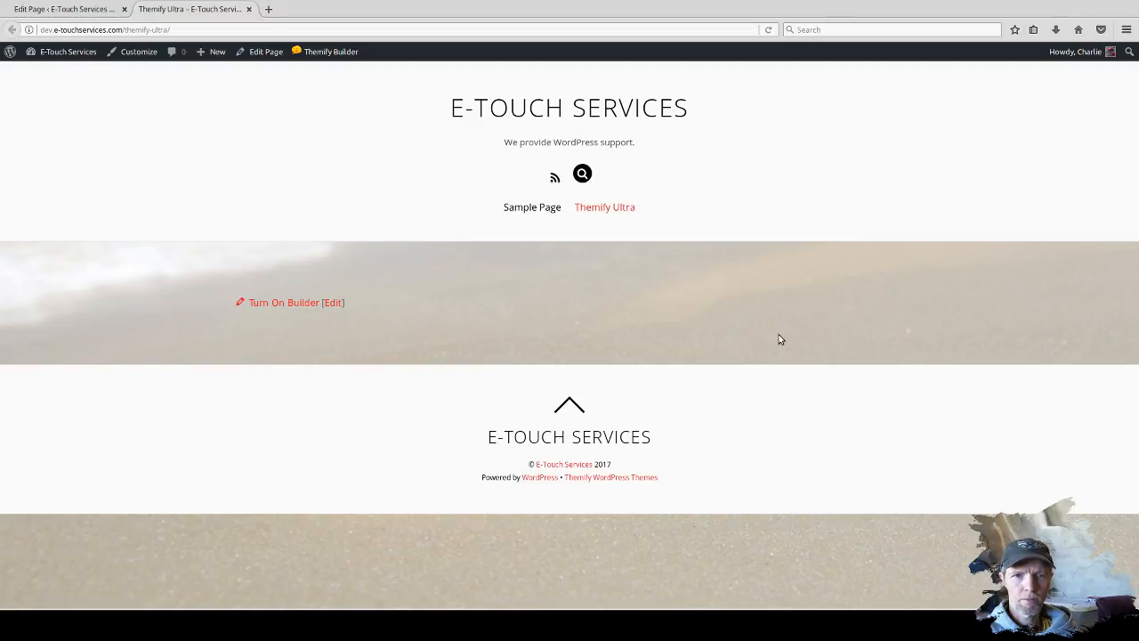
Return to the page editor and add an empty Text module to the first row in Themify Builder, saving the module.
left_click(63, 9)
scroll(579, 282, "down", 5)
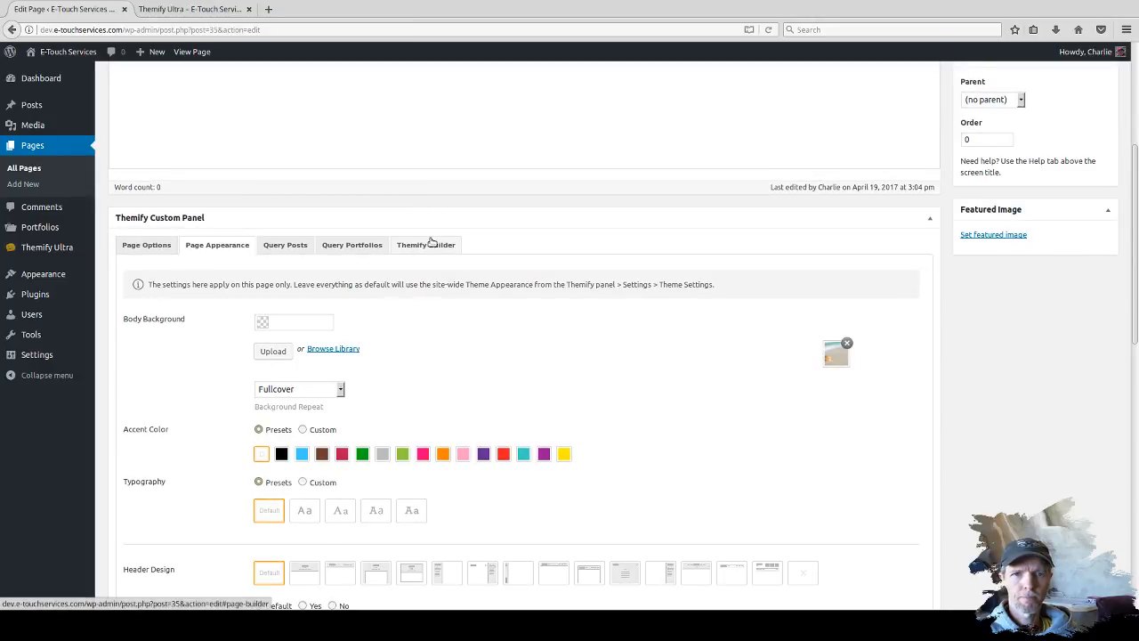
left_click(430, 243)
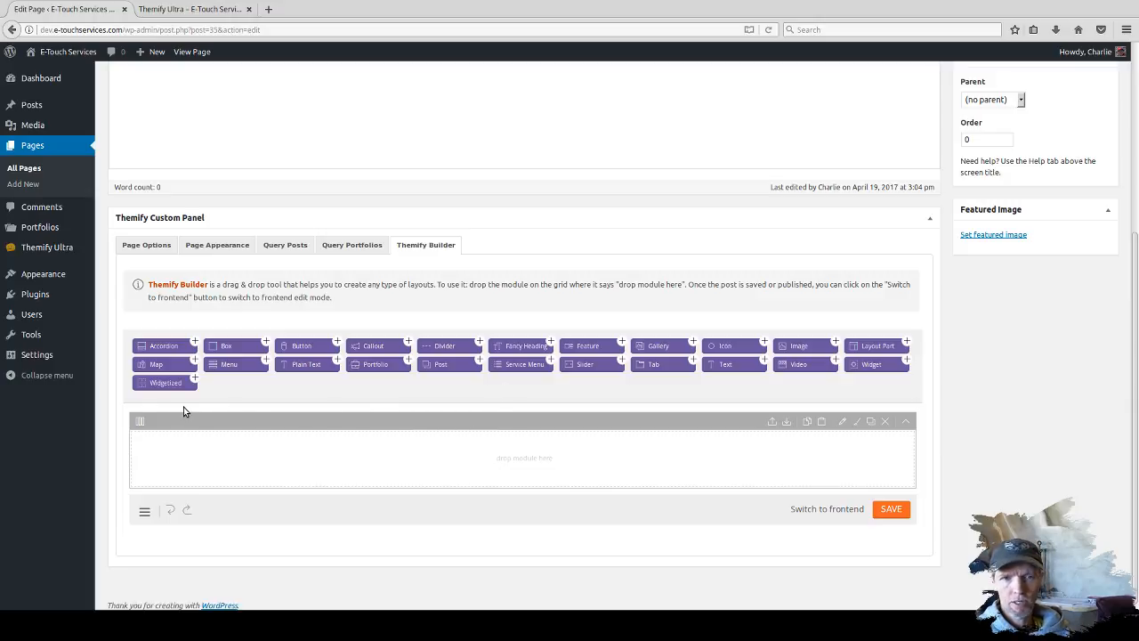
mouse_move(142, 421)
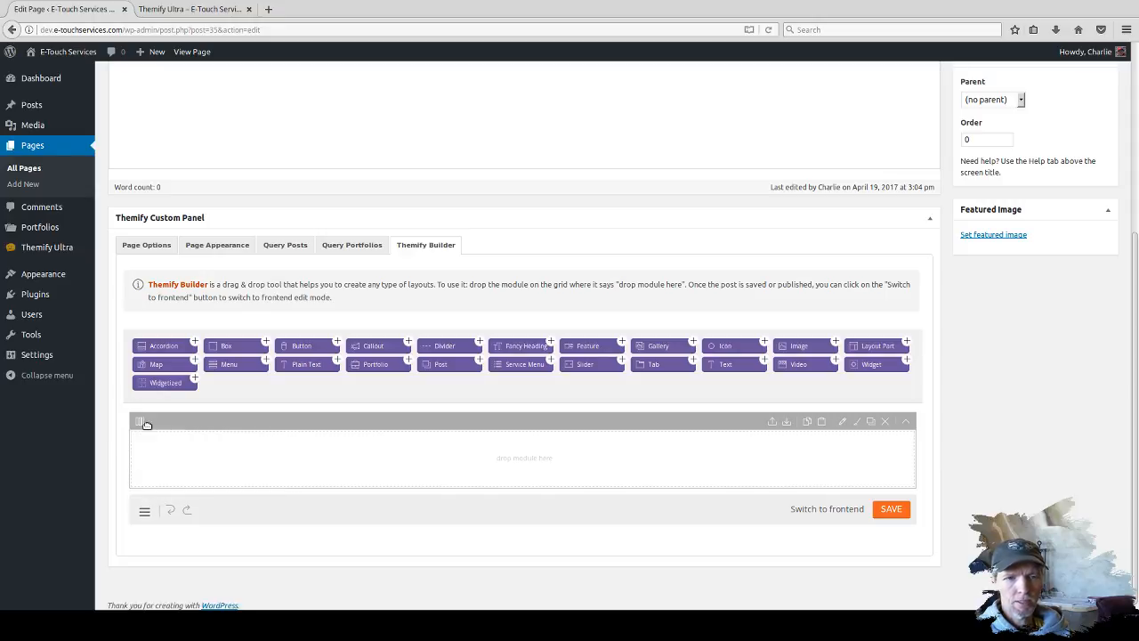
mouse_move(142, 422)
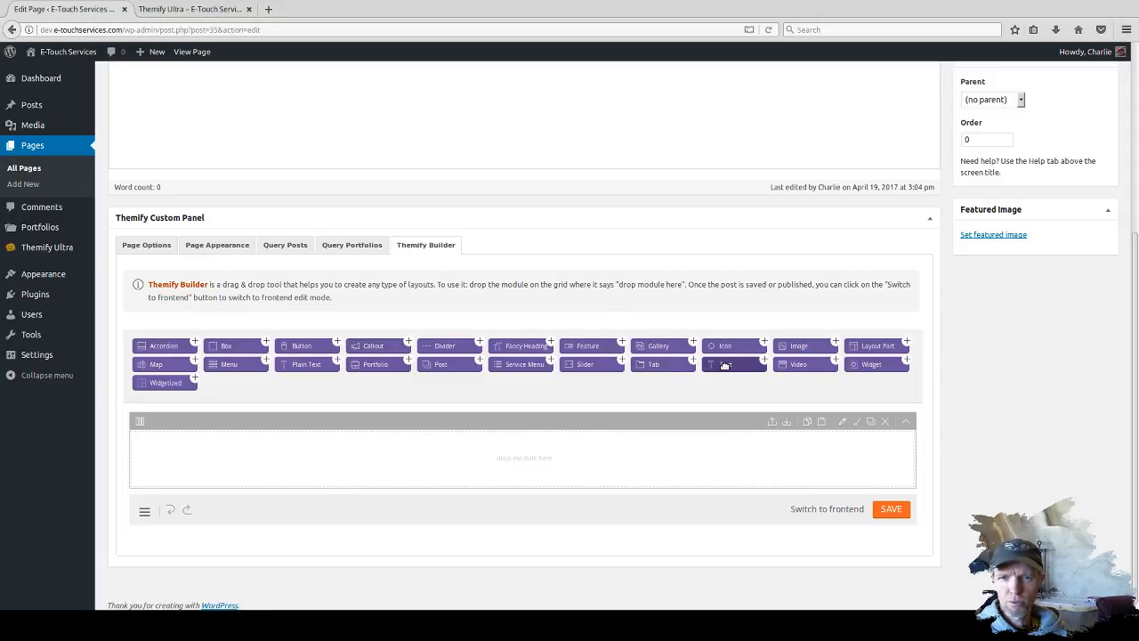
left_click_drag(726, 365, 523, 460)
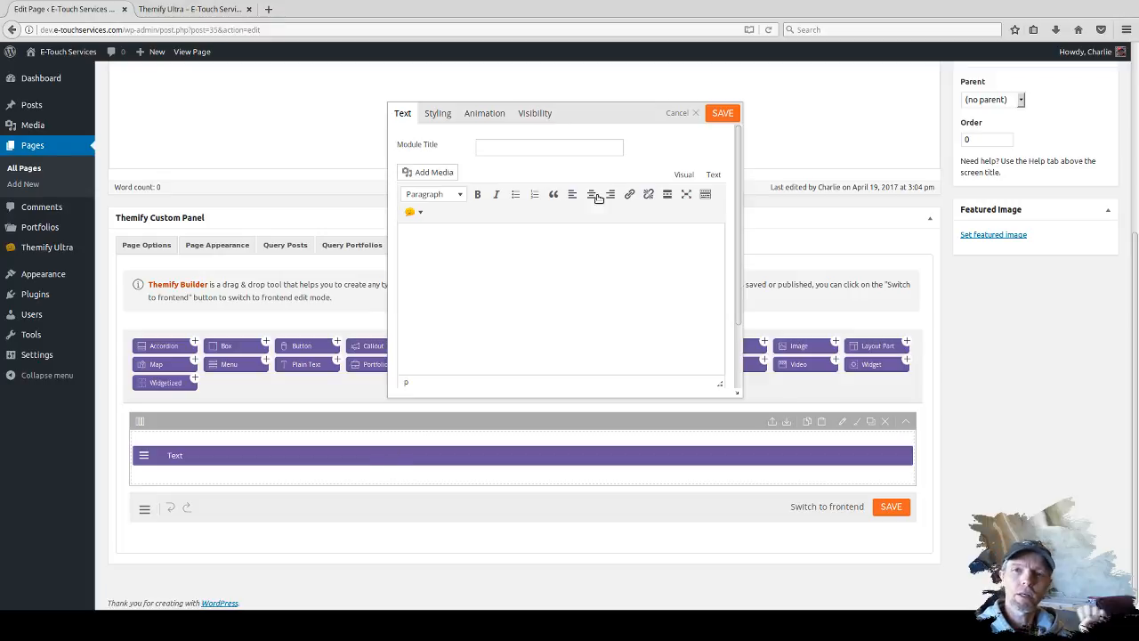
left_click(726, 116)
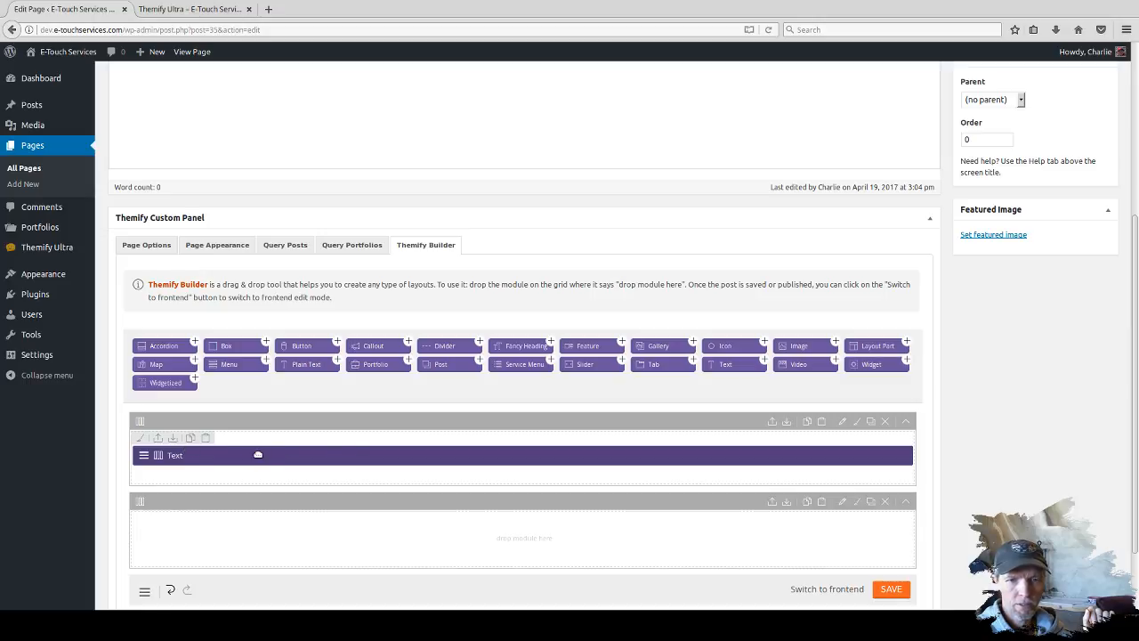
Delete the Text module from the first row of the page layout.
left_click(145, 454)
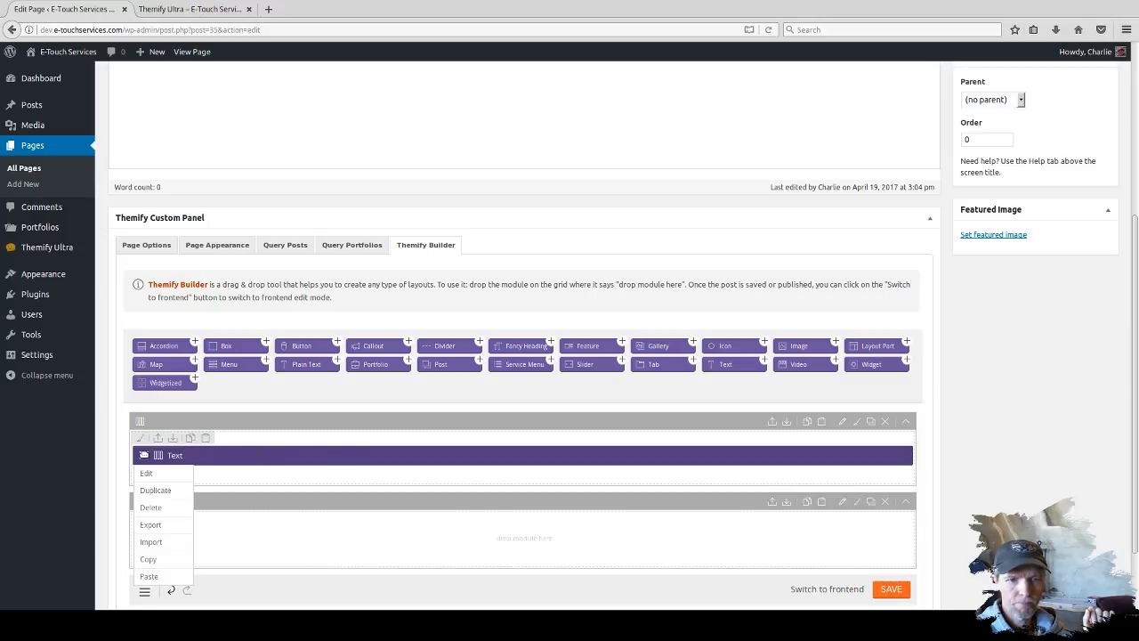
left_click(148, 518)
left_click(618, 272)
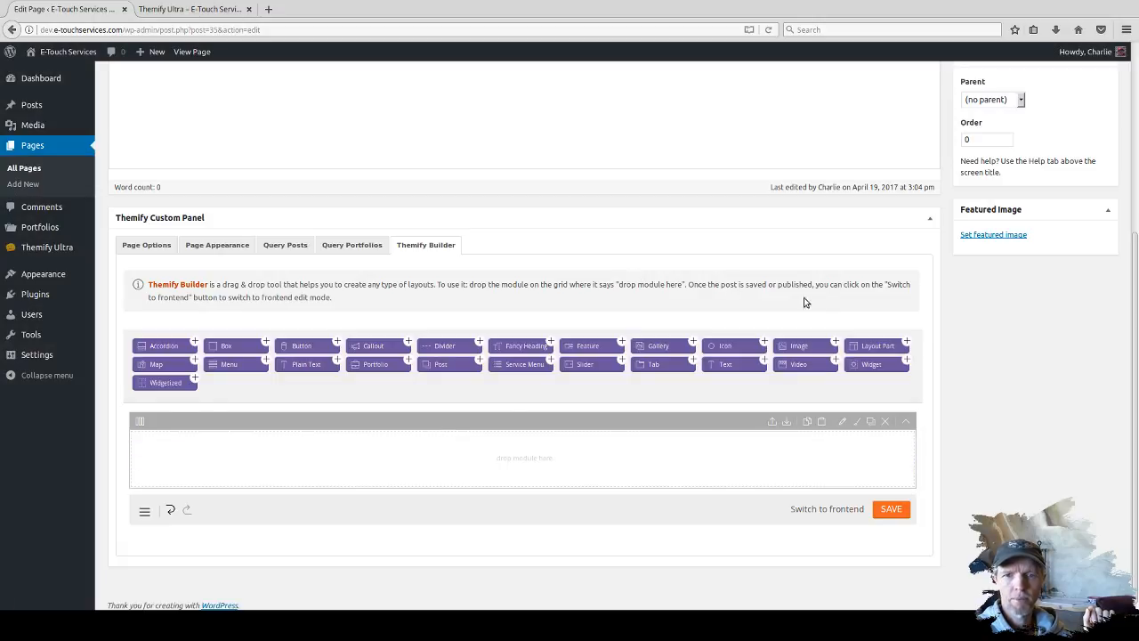
Switch to the published Themify Ultra page and turn on the frontend builder there.
left_click(213, 9)
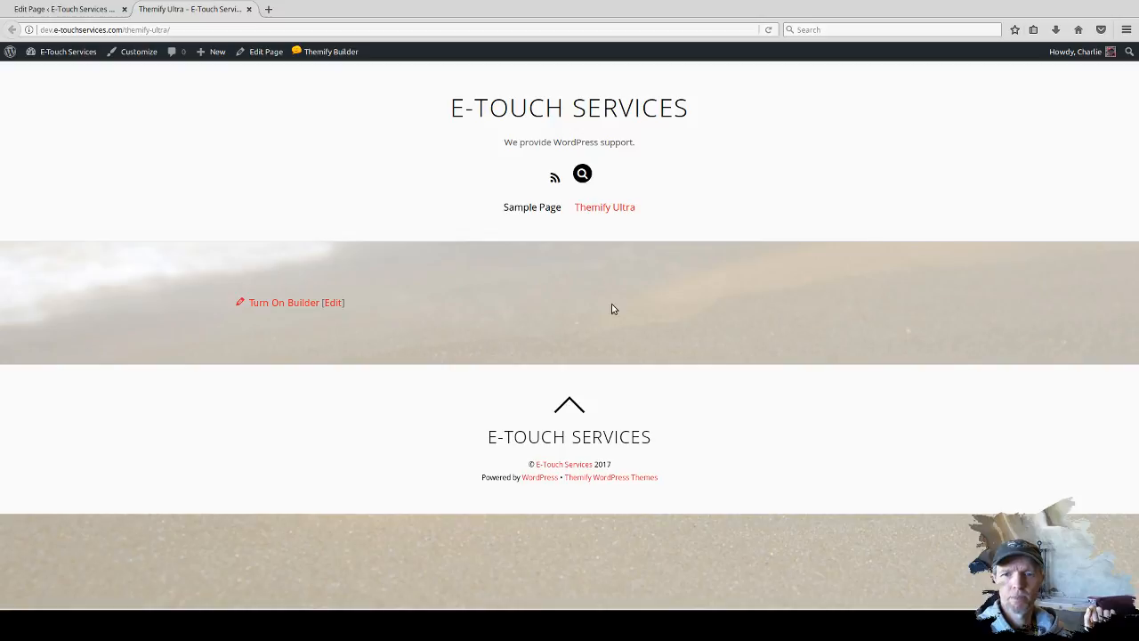
mouse_move(322, 55)
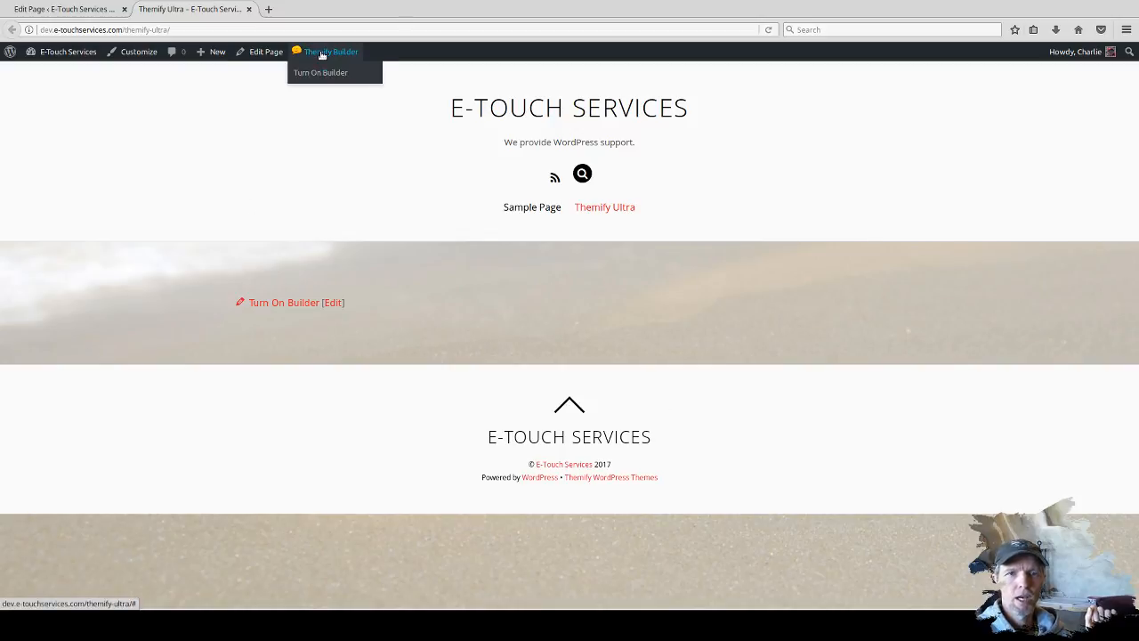
left_click(281, 304)
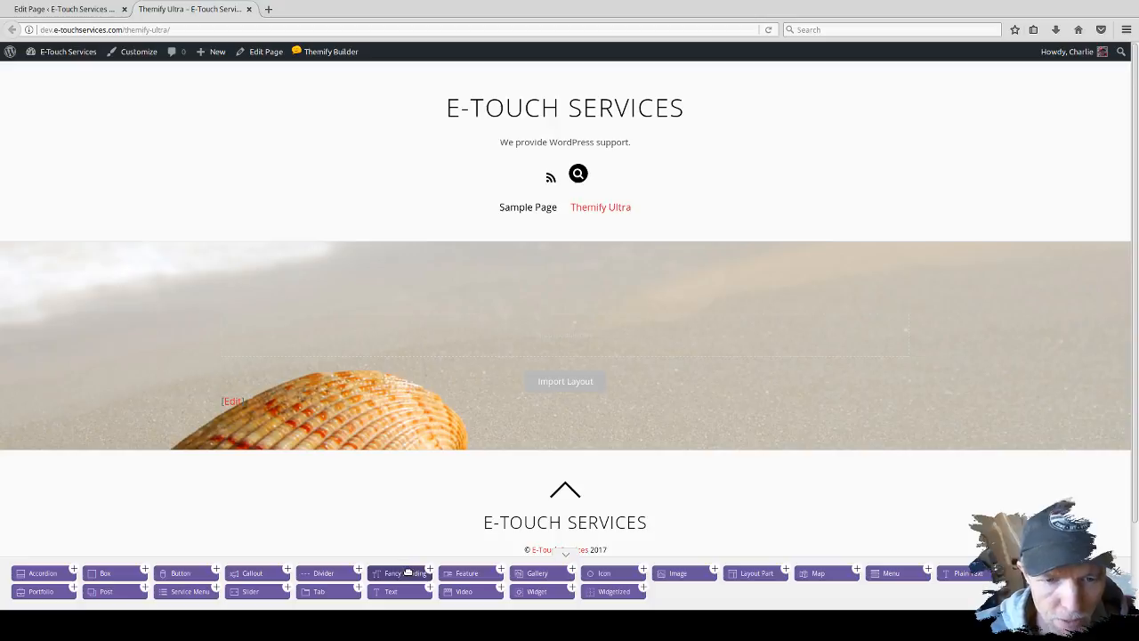
Add a Fancy Heading module to the empty row with heading "Themify Ultra" and sub heading "sub heading here...".
left_click_drag(419, 566, 574, 327)
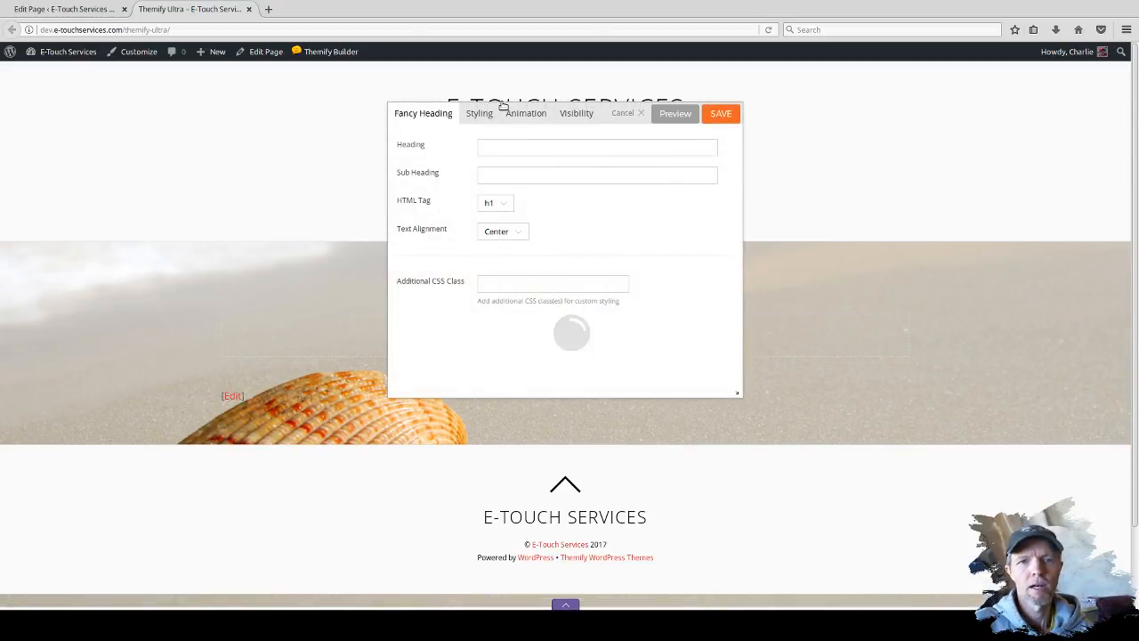
left_click(490, 148)
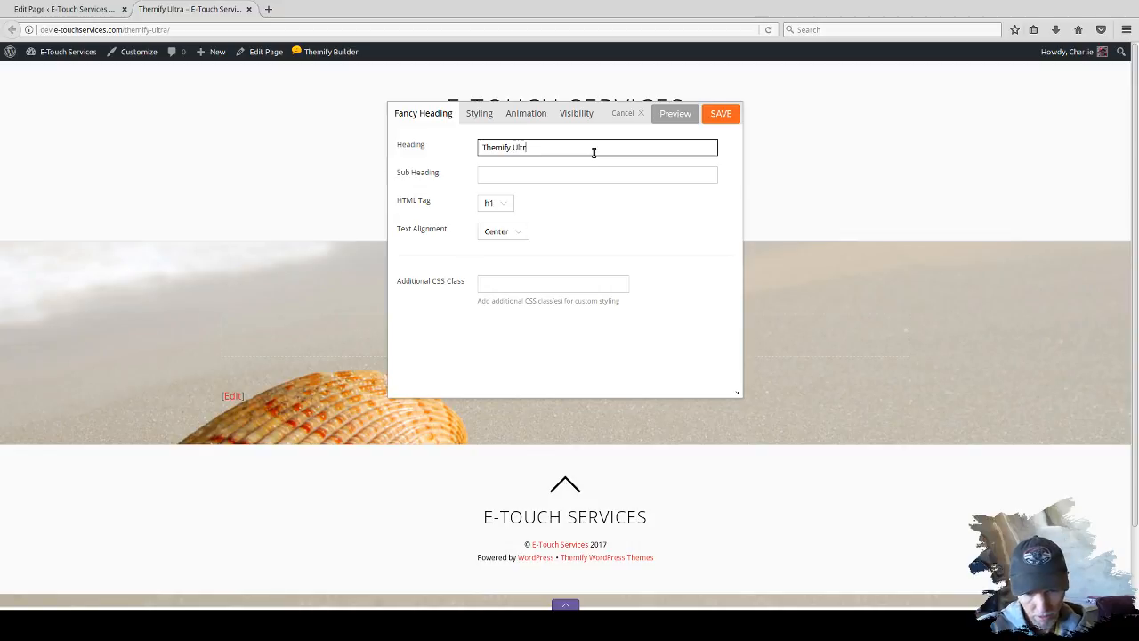
left_click(528, 177)
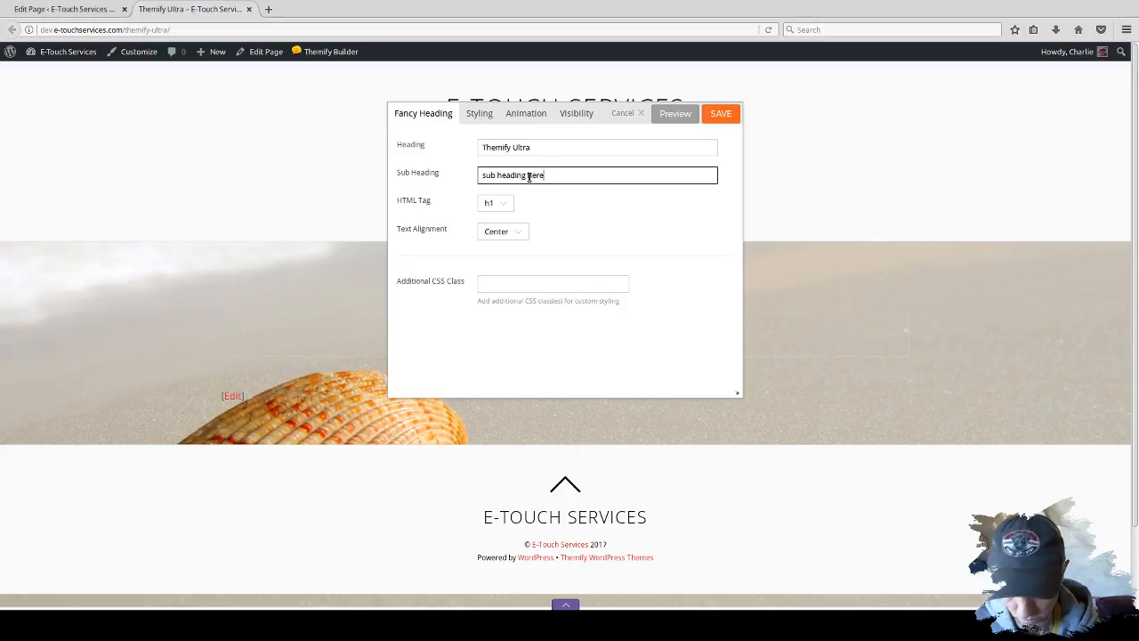
key("Tab")
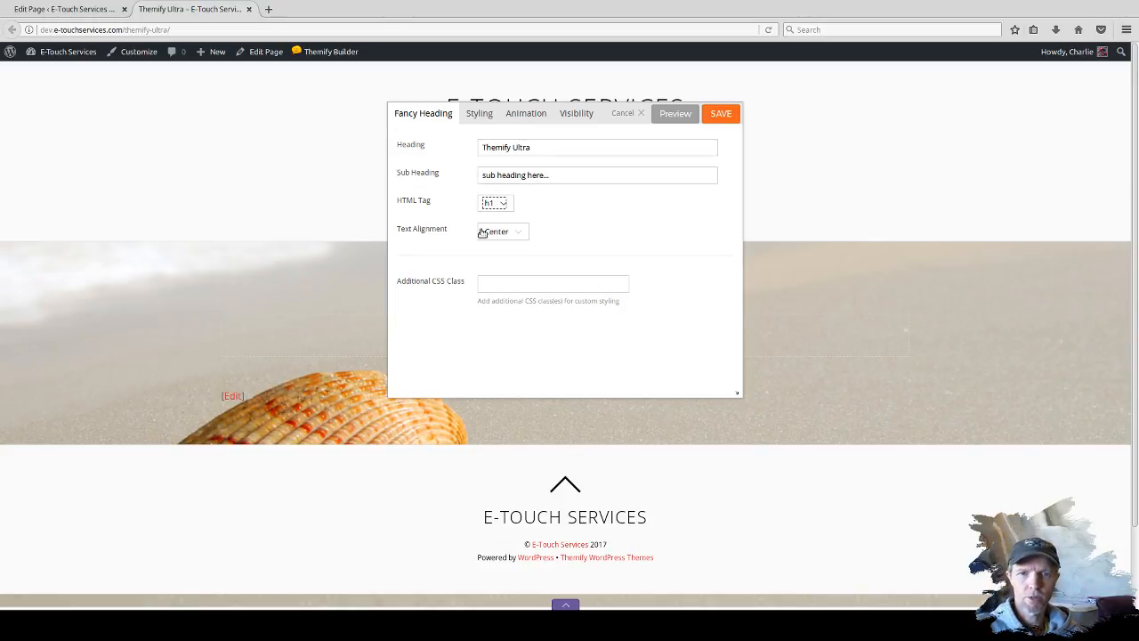
left_click(523, 284)
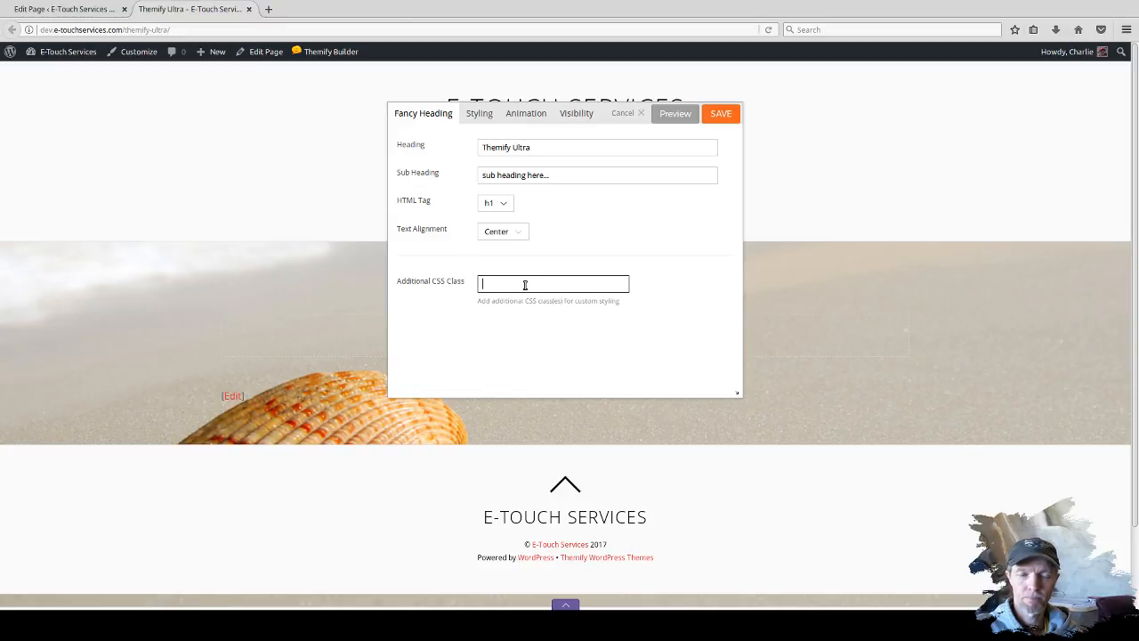
Set the Fancy Heading module's background color to blue 499ed6 with 0.70 opacity.
left_click(479, 114)
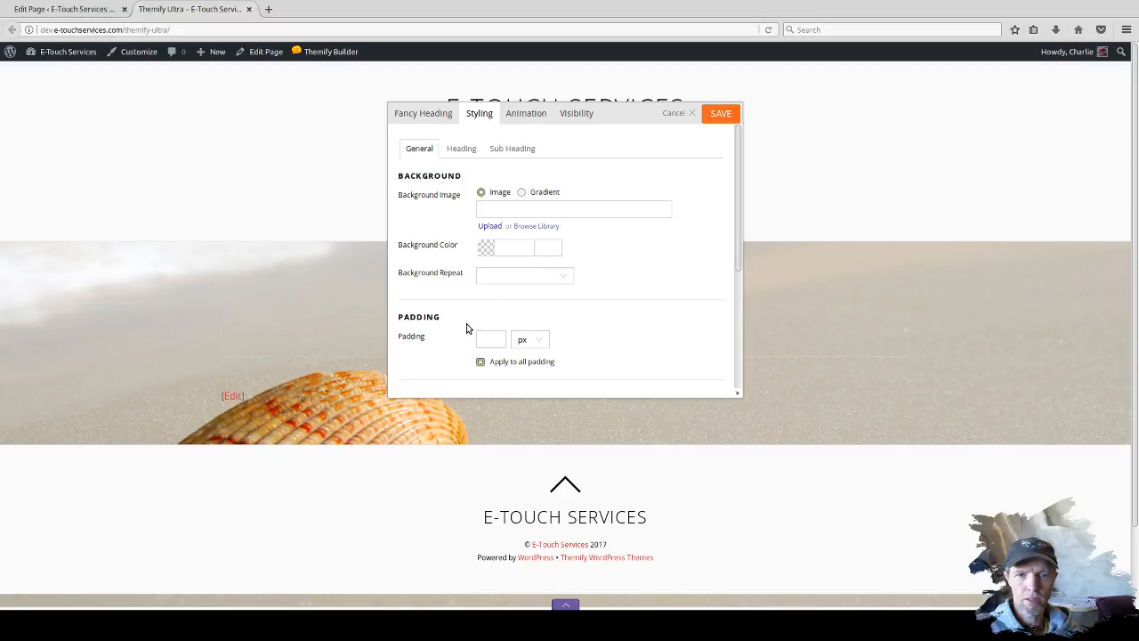
scroll(537, 333, "down", 2)
scroll(536, 333, "up", 1)
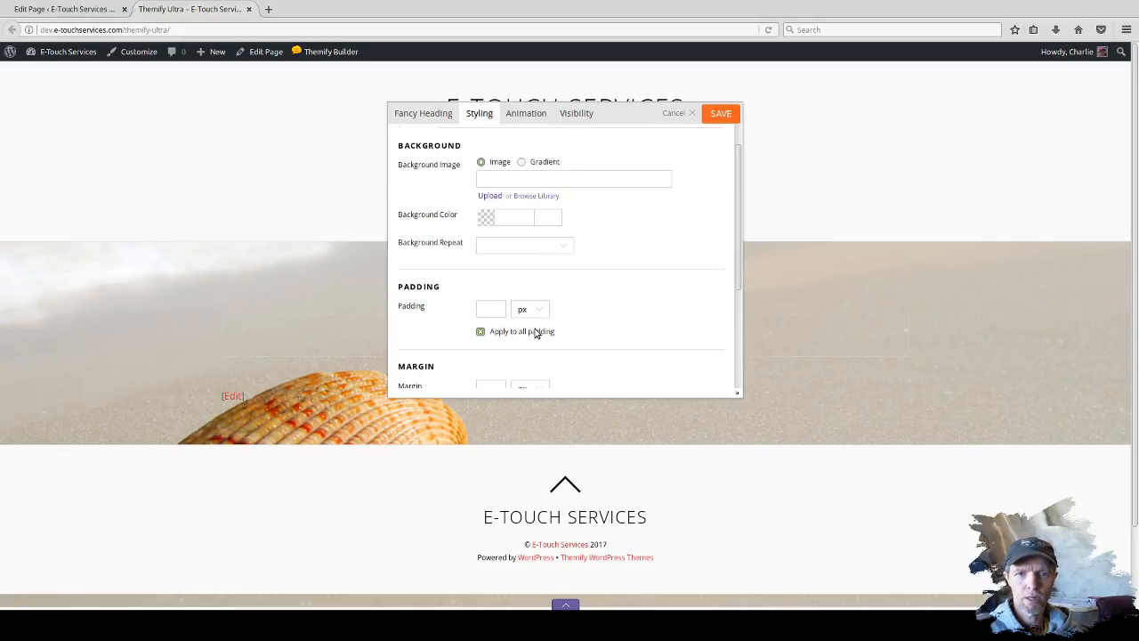
left_click(485, 216)
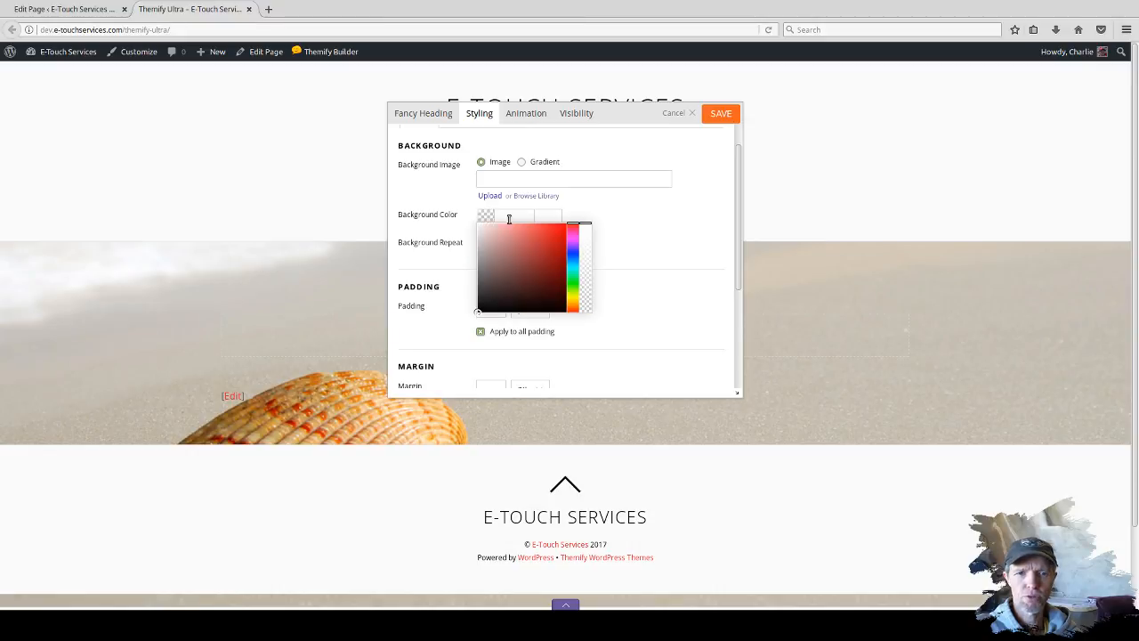
left_click(572, 254)
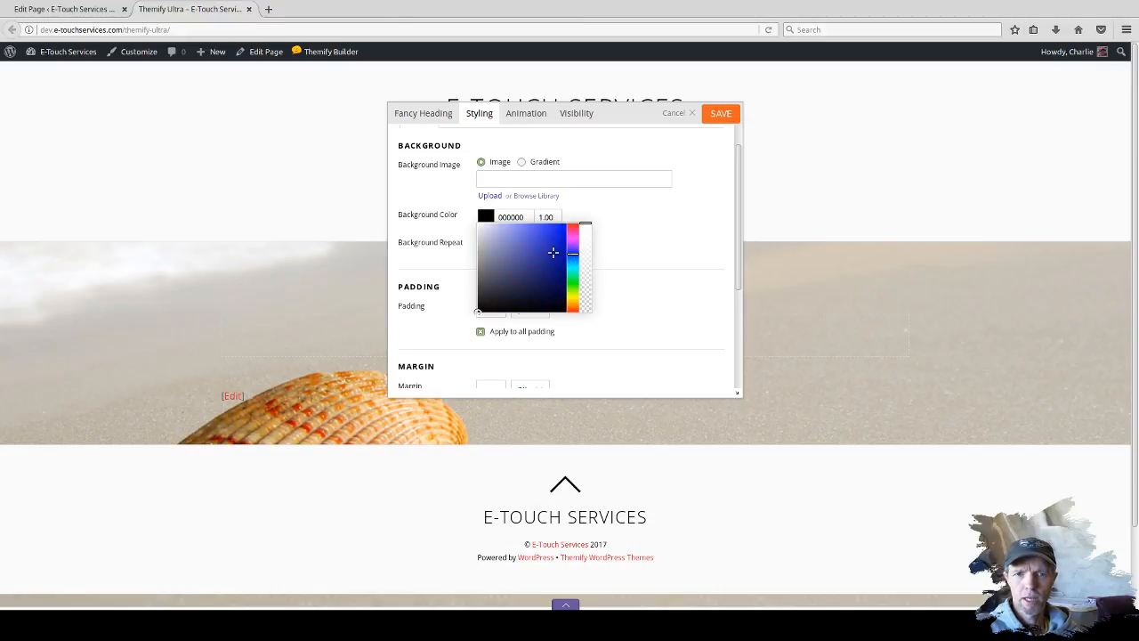
left_click(515, 241)
mouse_move(513, 241)
left_mouse_down()
mouse_move(503, 228)
mouse_move(525, 231)
left_mouse_up()
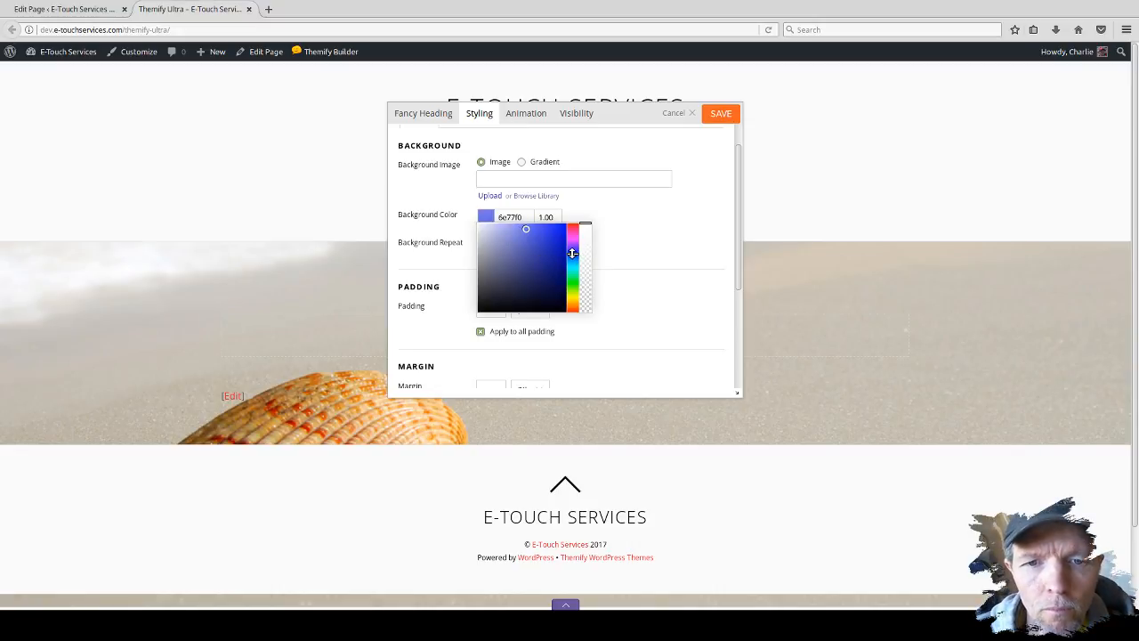
left_click_drag(572, 253, 574, 261)
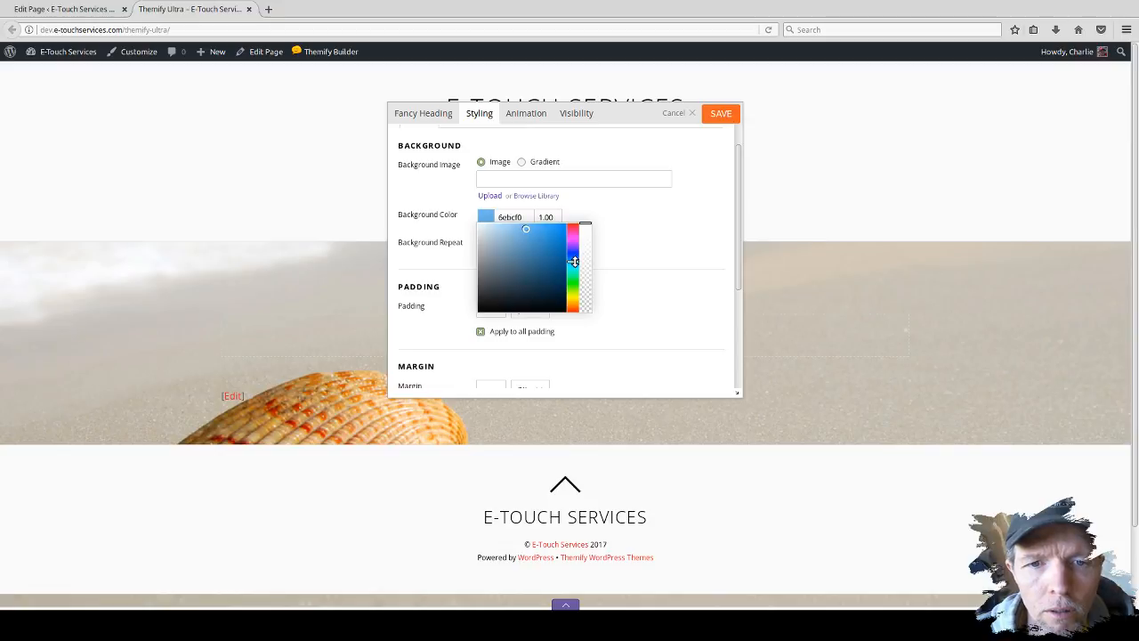
left_click(525, 234)
left_click_drag(525, 235, 536, 237)
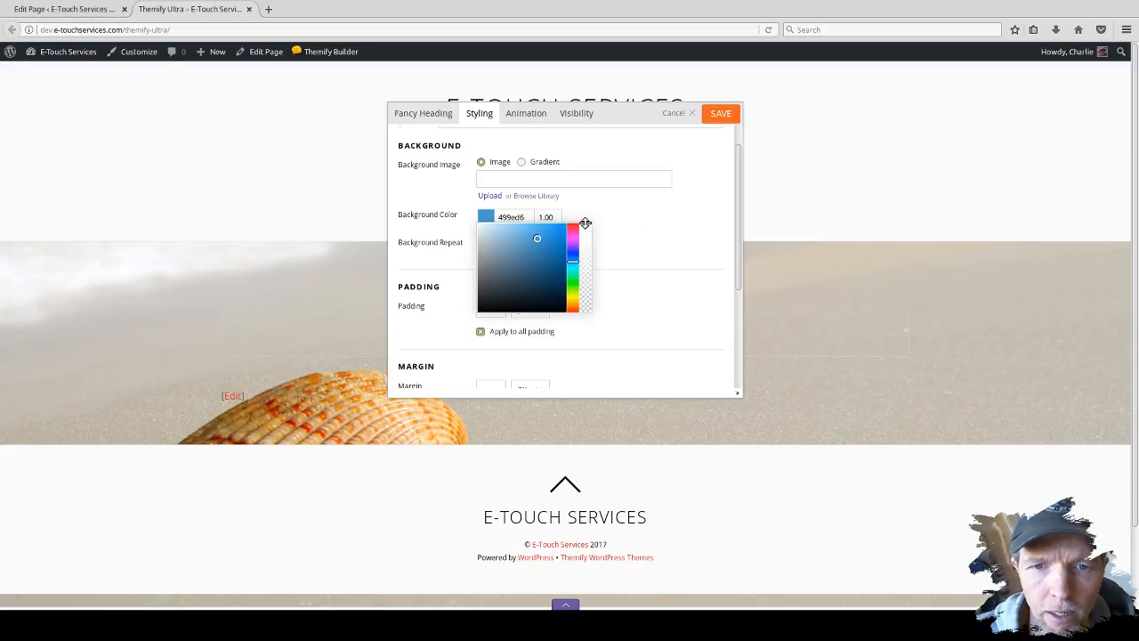
left_click_drag(585, 224, 585, 249)
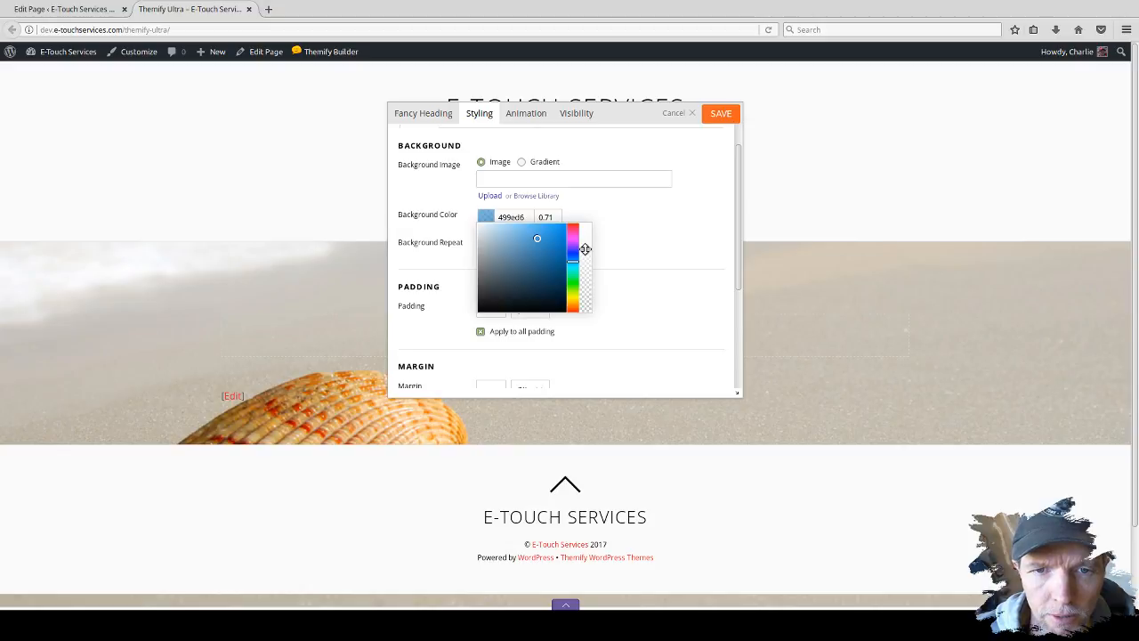
left_click(550, 217)
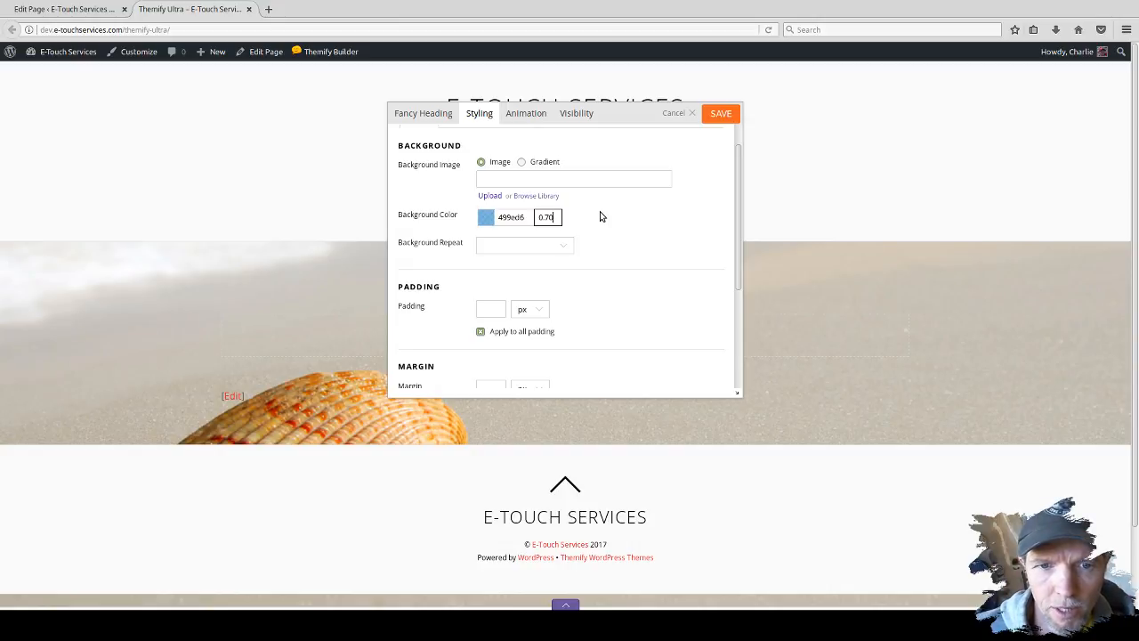
Review the heading module's padding, margin, border and animation options, and save the module.
scroll(491, 286, "down", 1)
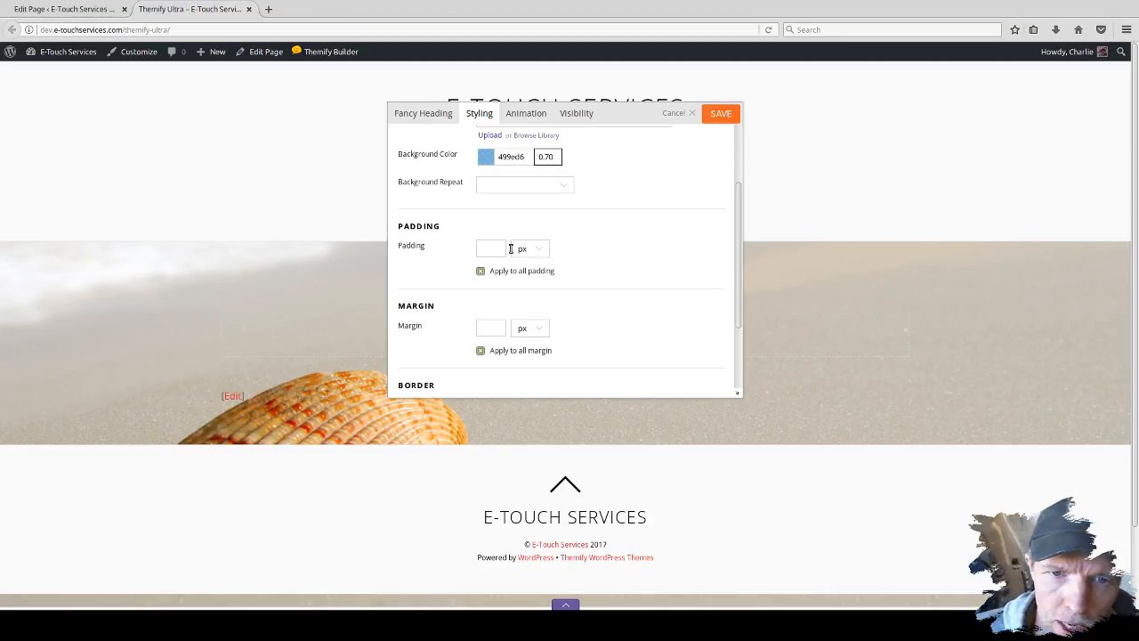
scroll(564, 312, "down", 2)
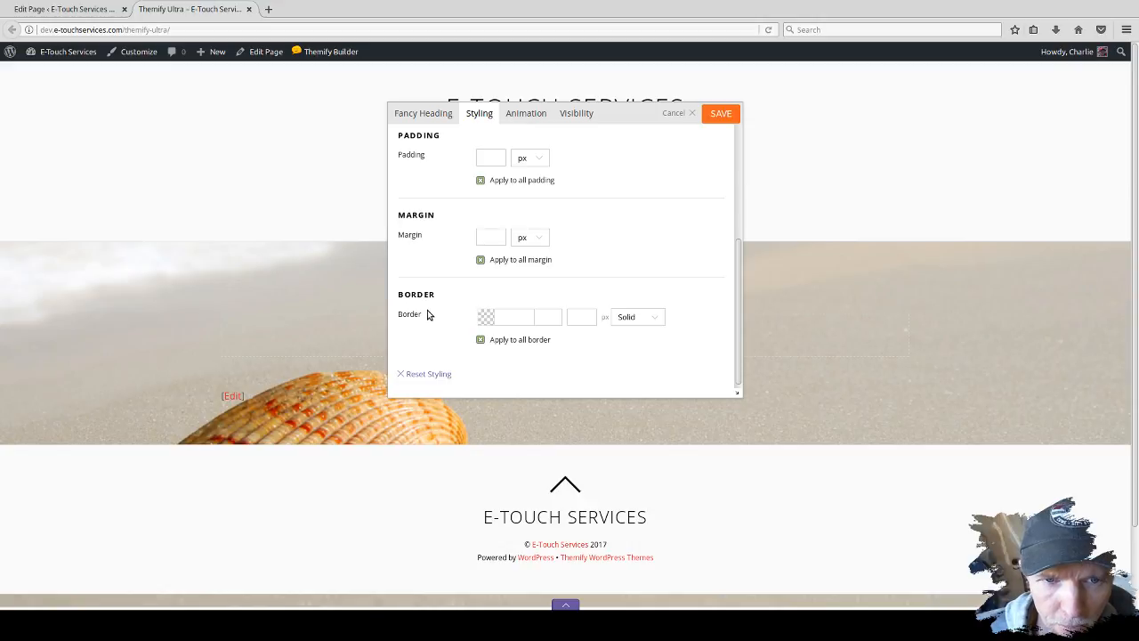
scroll(583, 330, "down", 1)
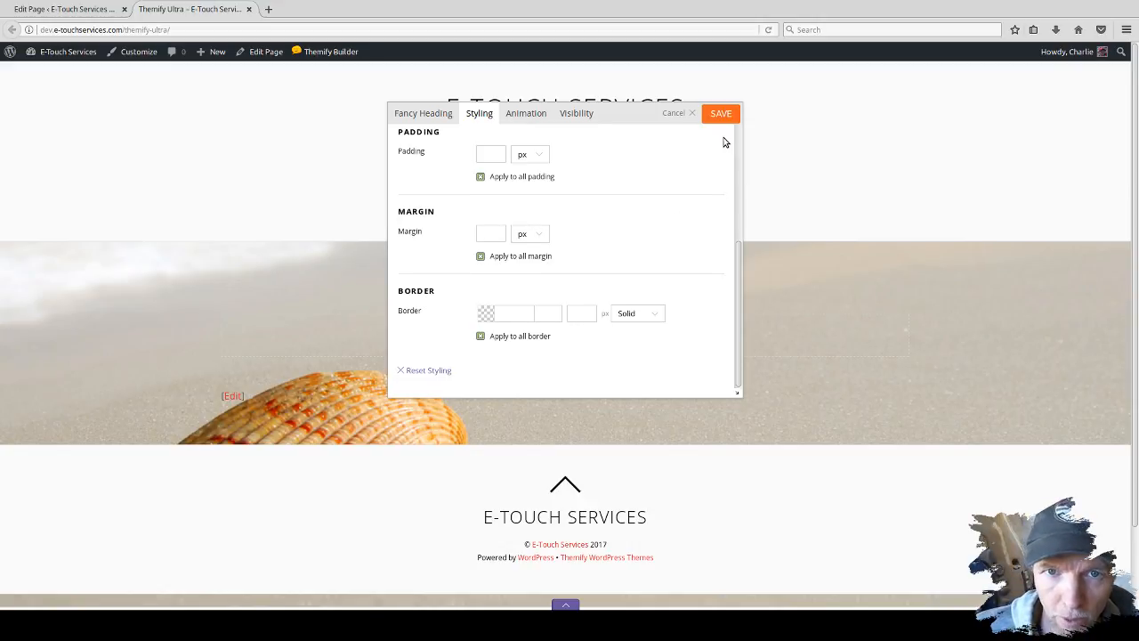
left_click(529, 116)
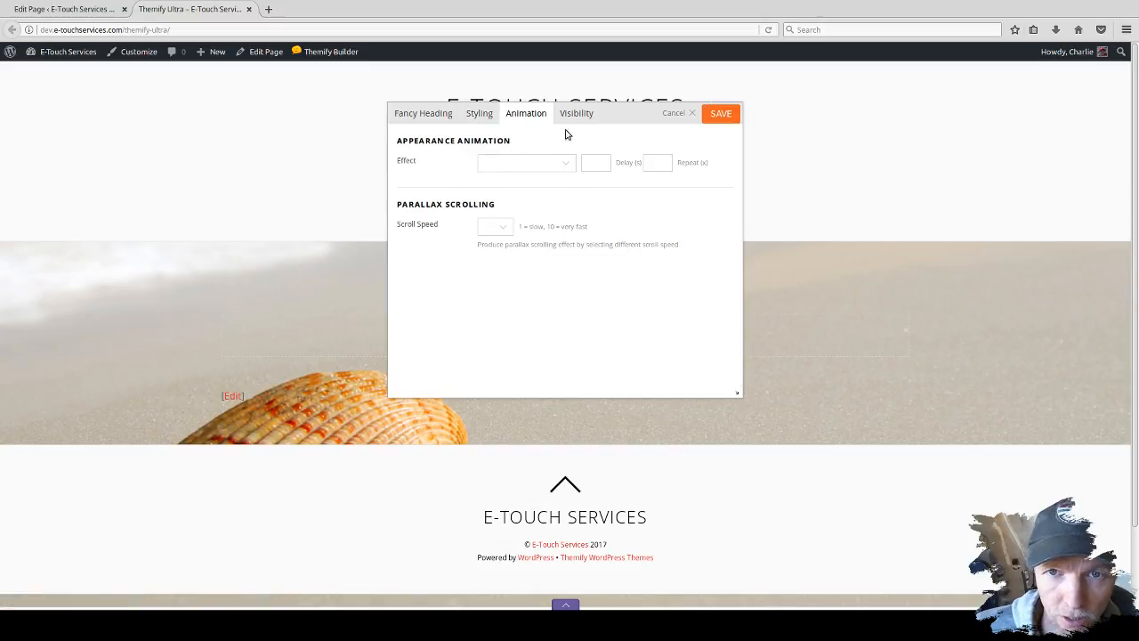
left_click(536, 165)
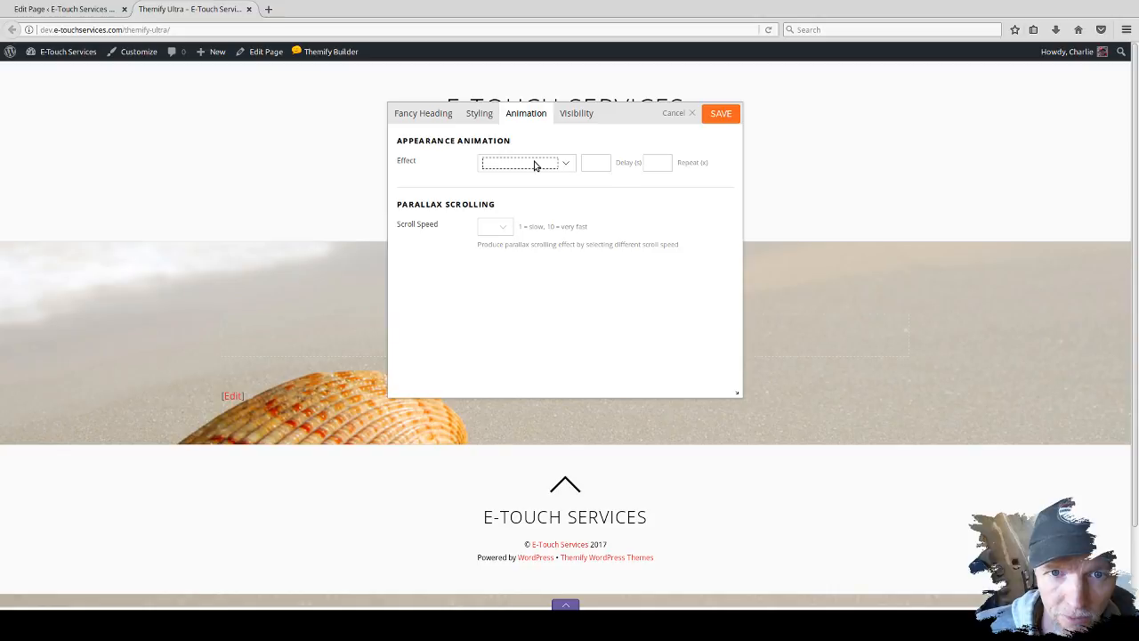
left_click(720, 113)
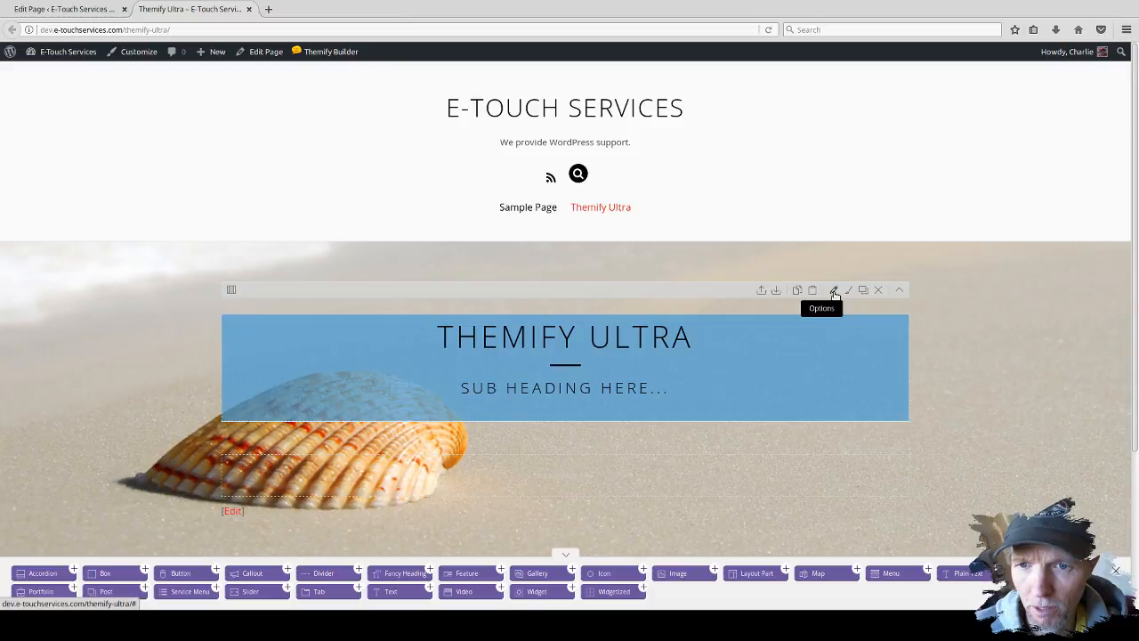
Set the heading's row to Fullwidth row container and Fullheight (100% viewport height), save it, and check the layout on the page.
left_click(834, 292)
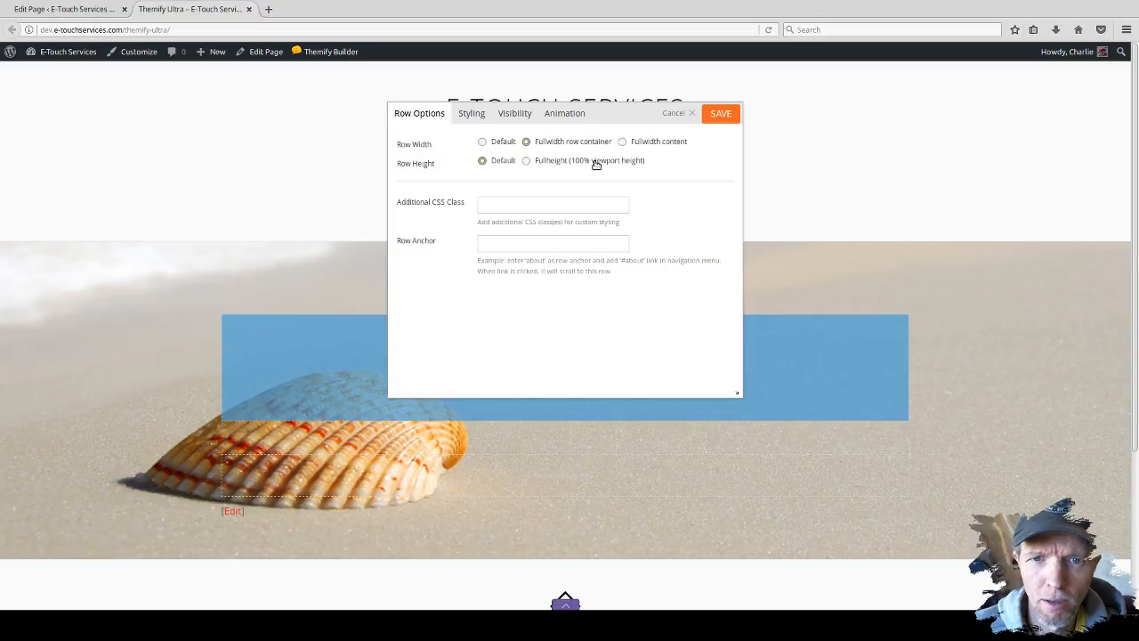
left_click(527, 161)
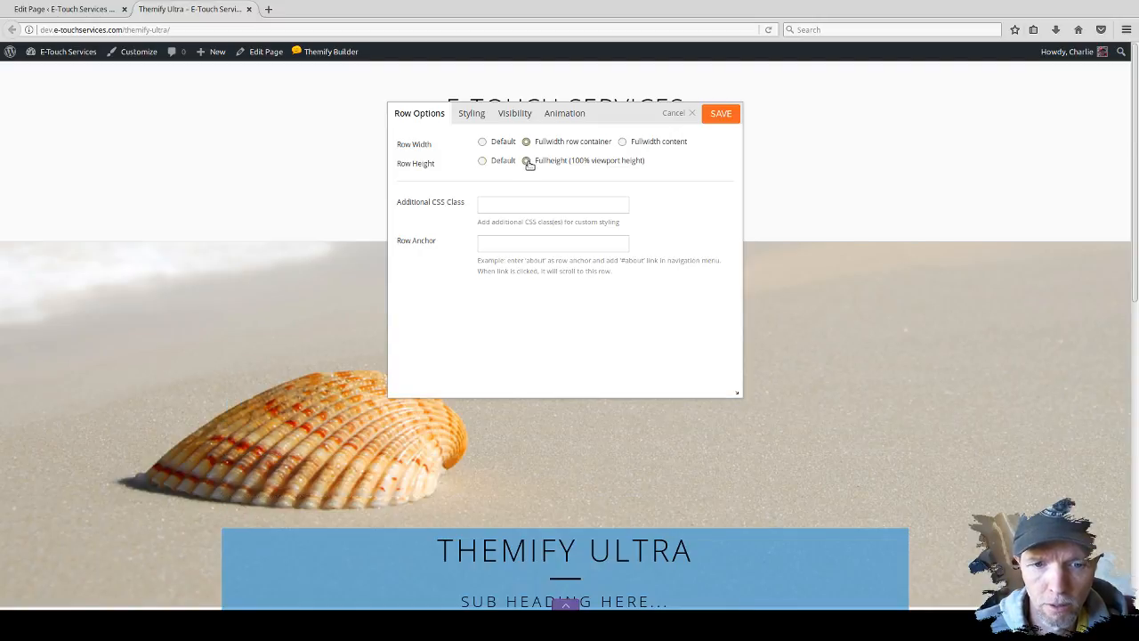
scroll(848, 320, "down", 2)
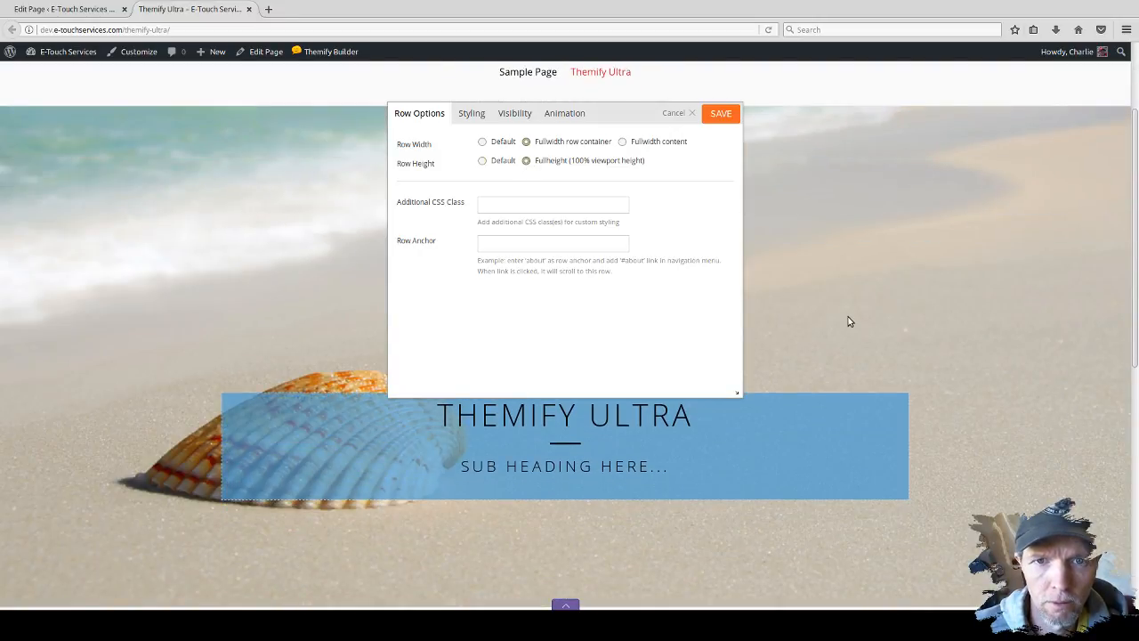
scroll(848, 321, "up", 2)
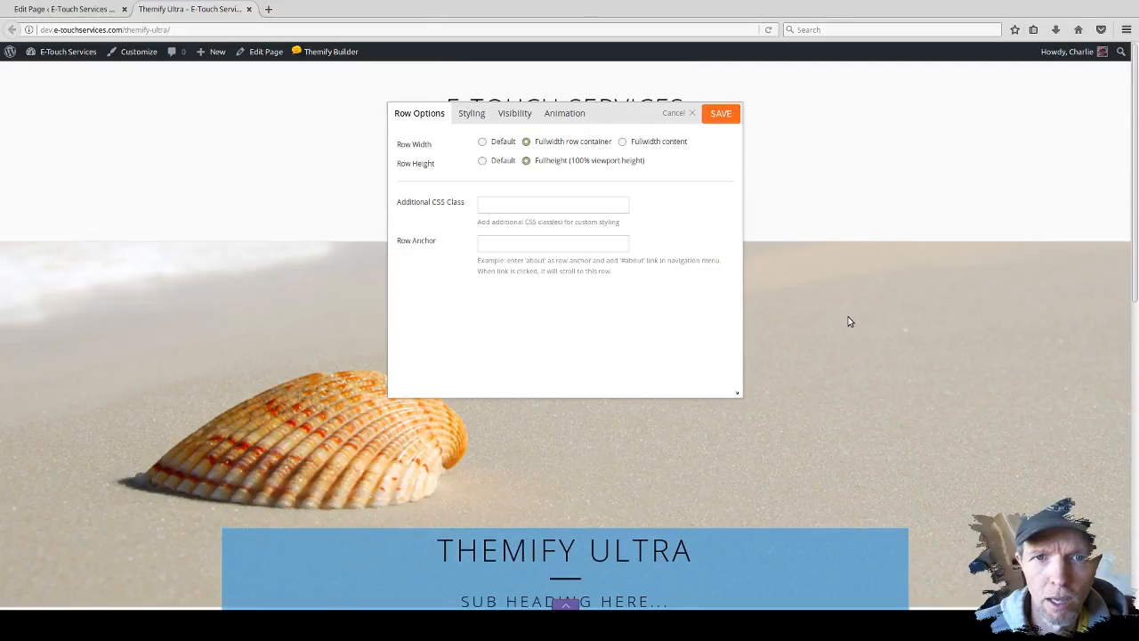
scroll(848, 321, "down", 2)
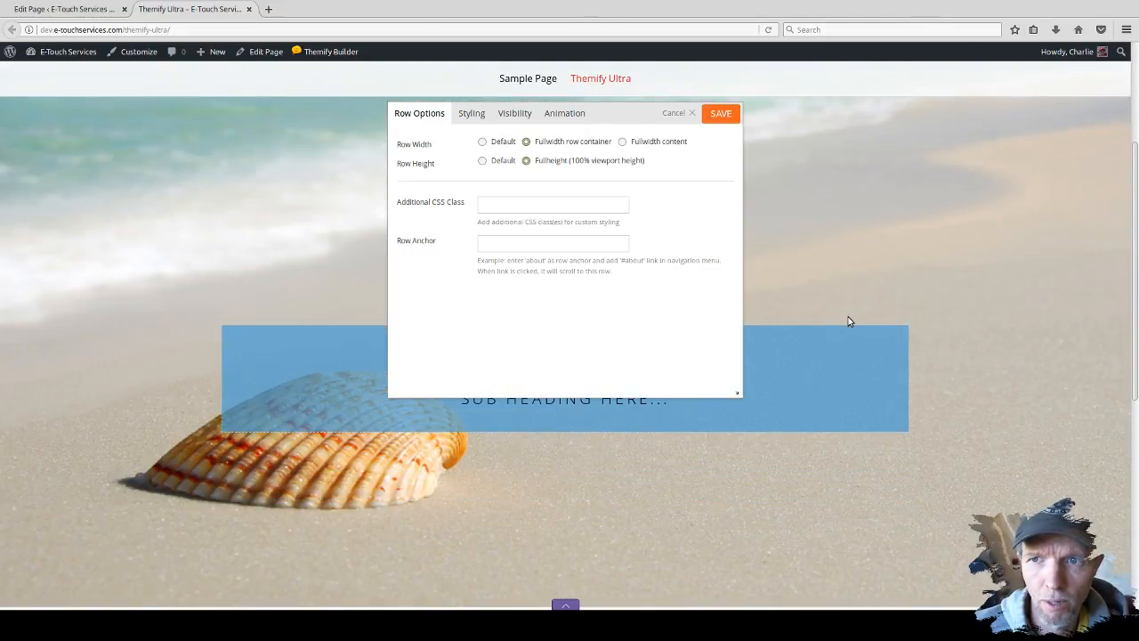
scroll(848, 321, "up", 2)
scroll(848, 321, "up", 1)
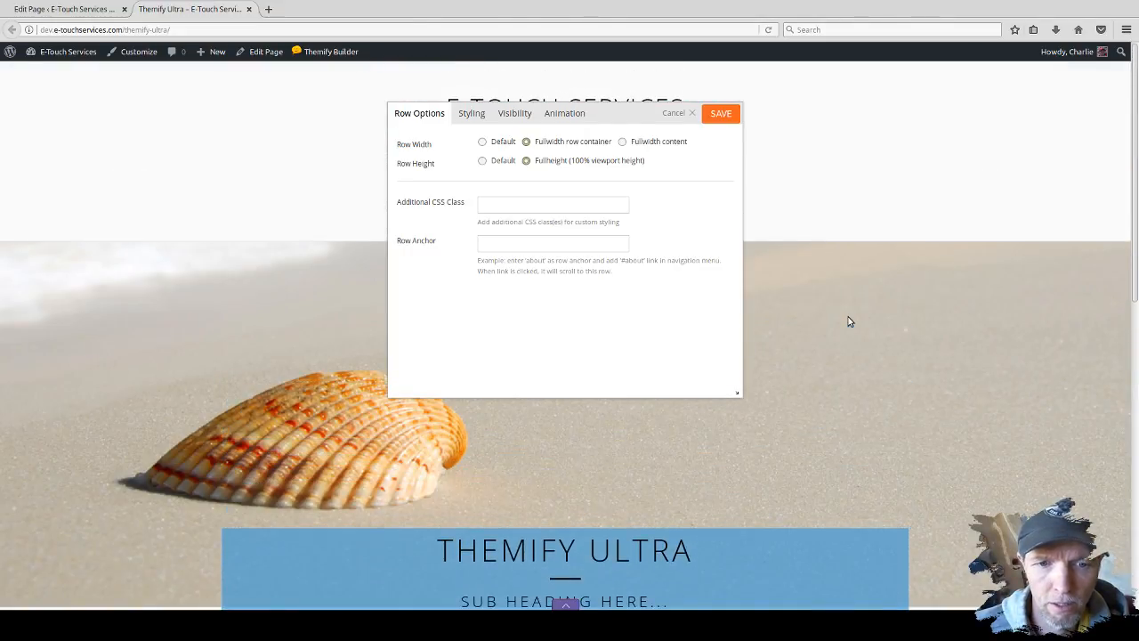
scroll(850, 322, "down", 2)
scroll(850, 321, "up", 1)
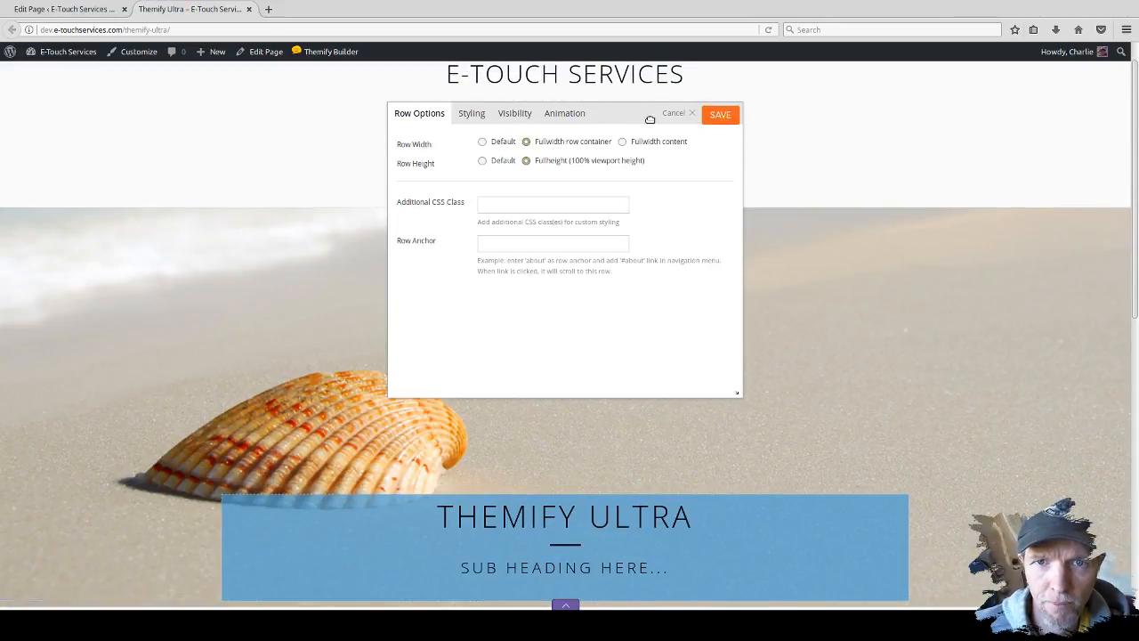
left_click(720, 113)
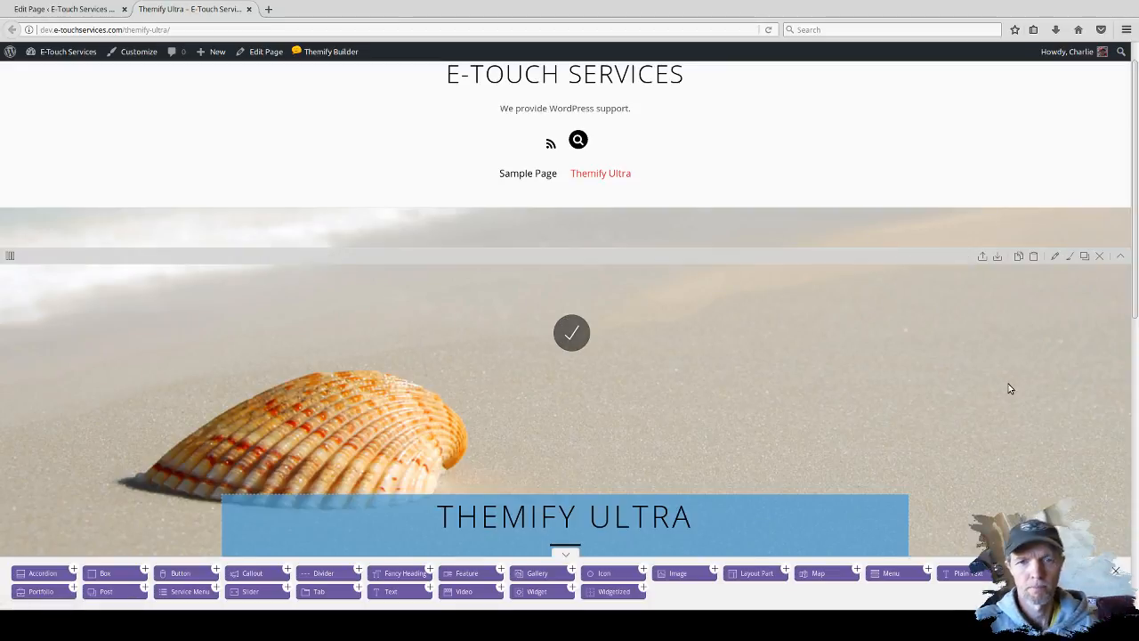
scroll(900, 313, "down", 3)
scroll(903, 308, "up", 2)
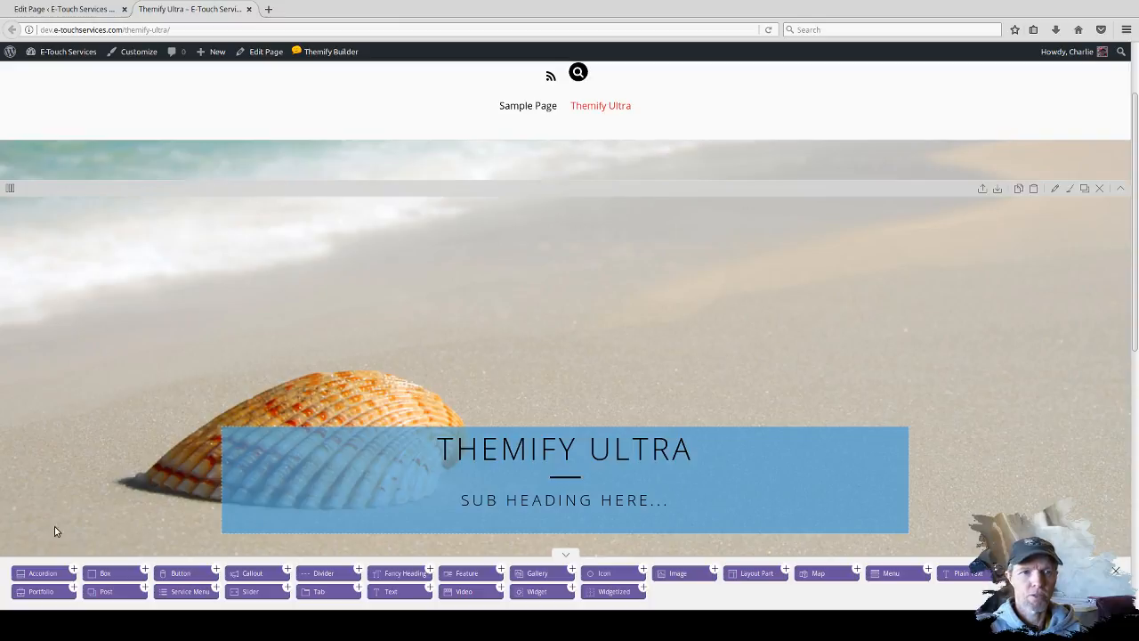
scroll(48, 543, "down", 2)
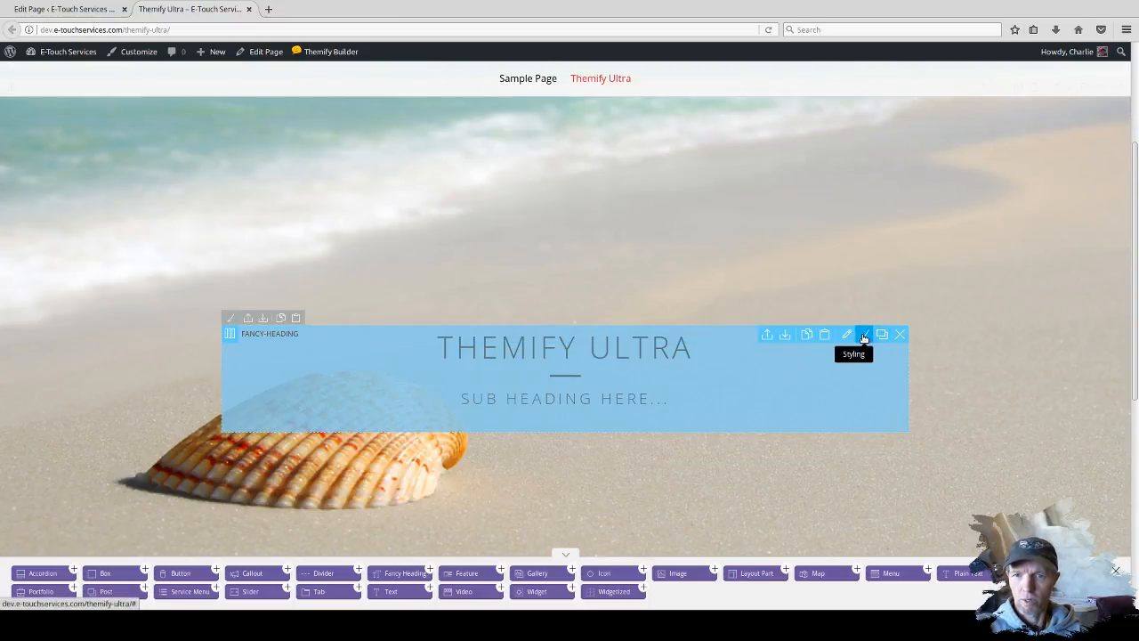
Examine the Fancy Heading module's content, styling and animation options, and close them without saving.
left_click(847, 336)
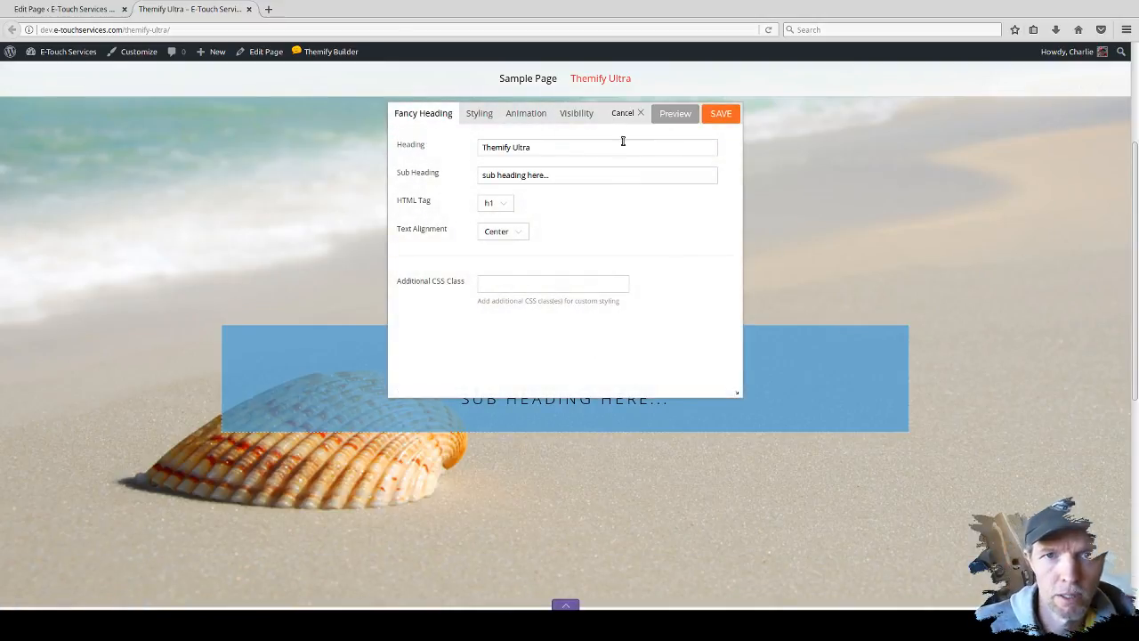
scroll(645, 238, "down", 2)
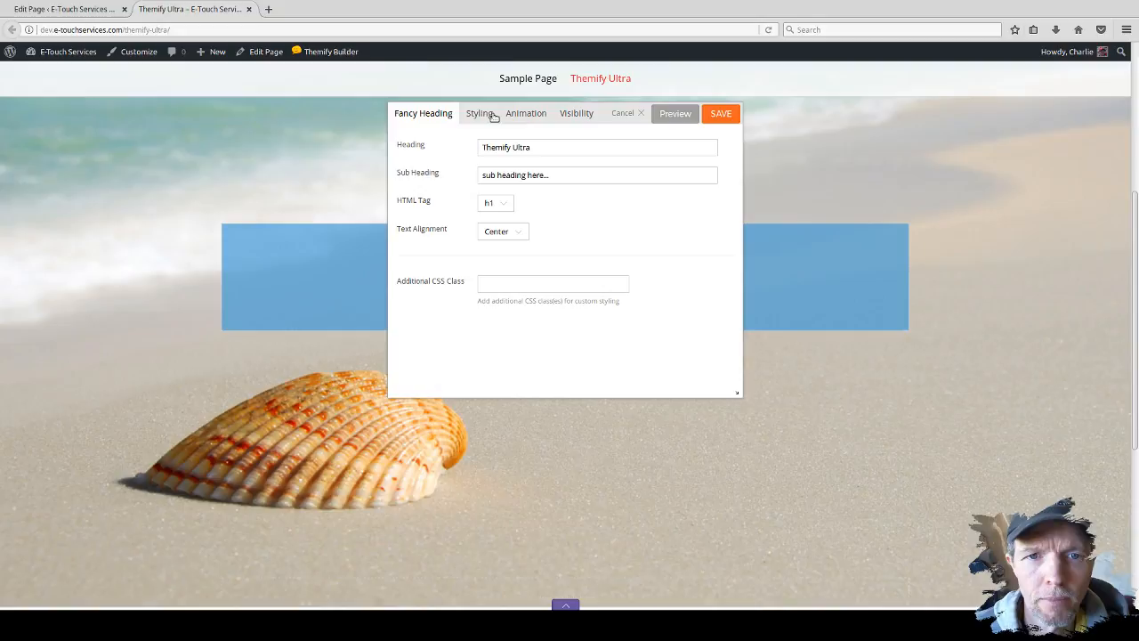
left_click(491, 116)
scroll(610, 248, "down", 2)
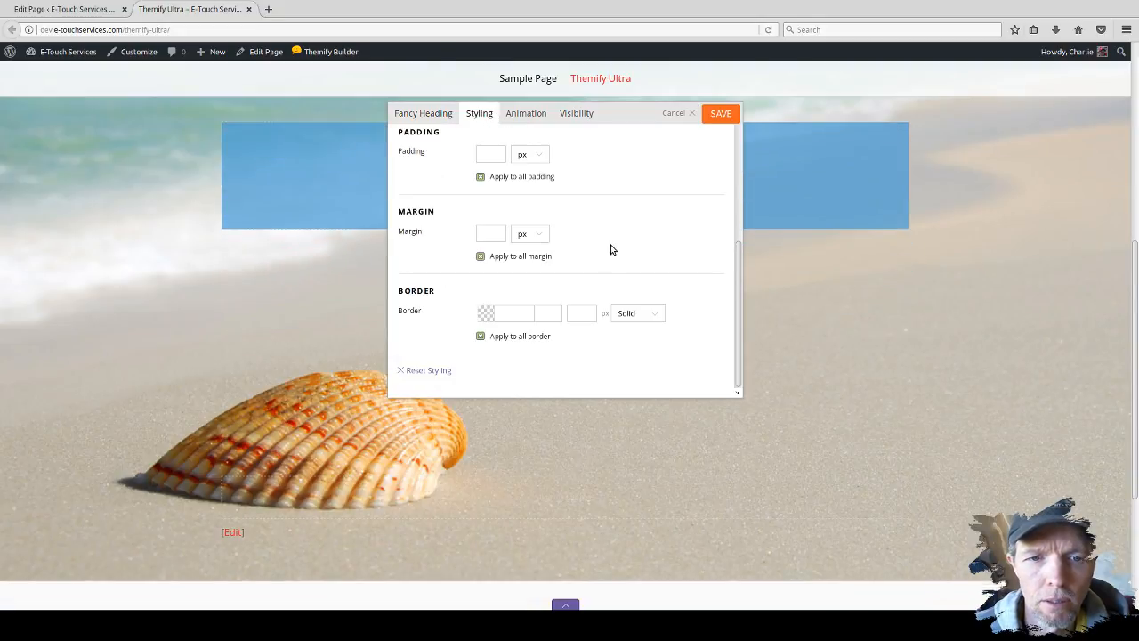
left_click(534, 114)
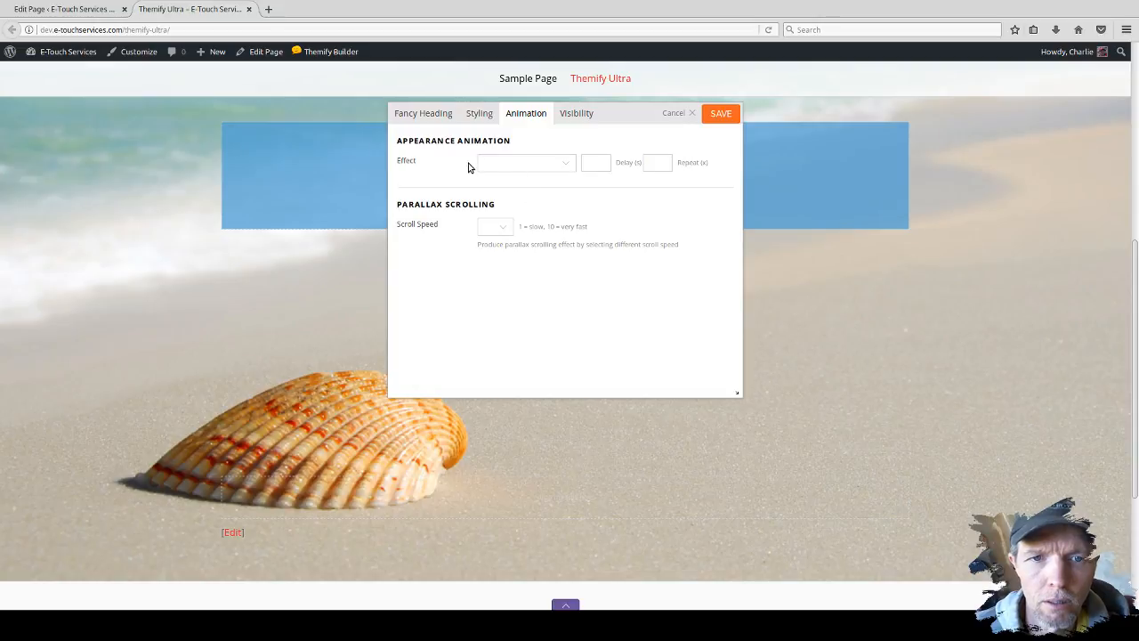
left_click(674, 113)
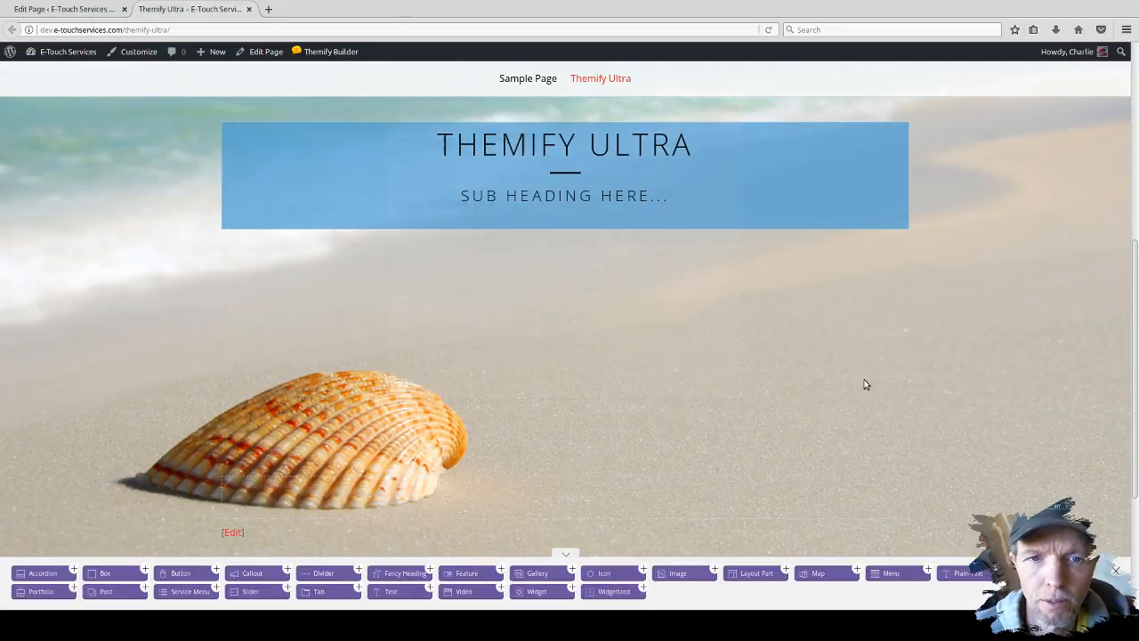
scroll(864, 380, "up", 3)
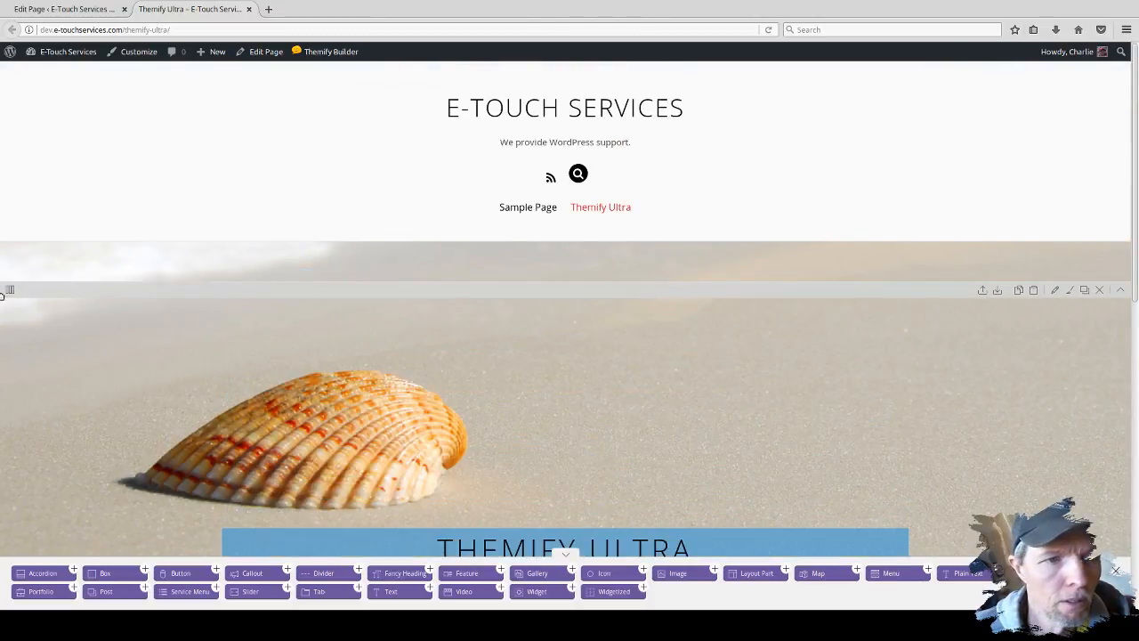
scroll(325, 389, "down", 3)
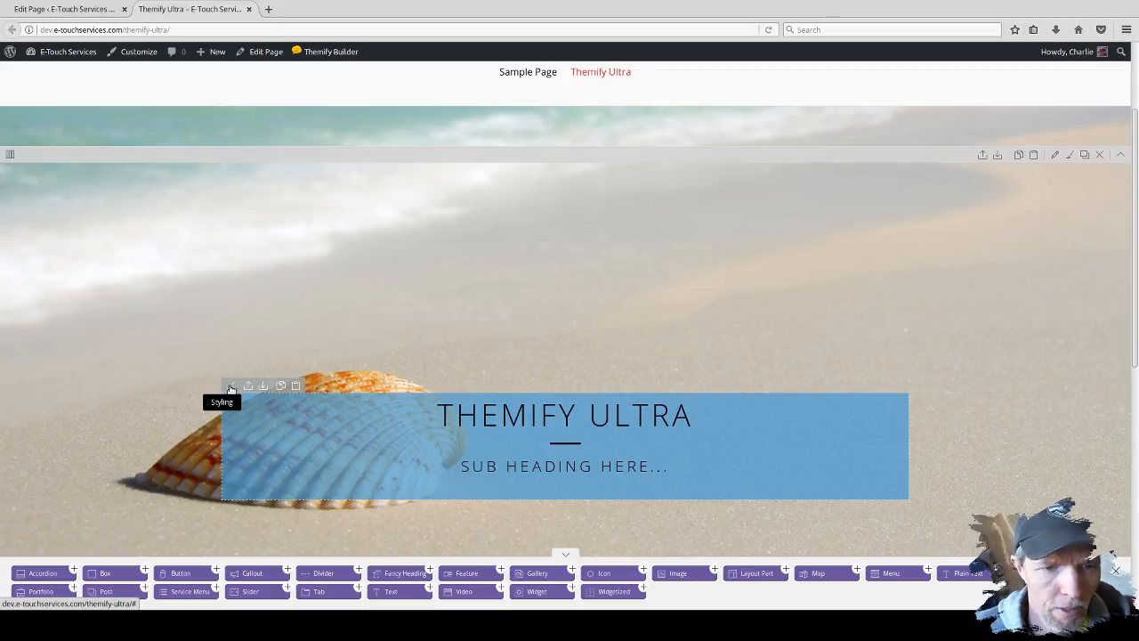
Examine the styling options of the column holding the heading, from background to border and CSS class, and close them without saving.
left_click(229, 388)
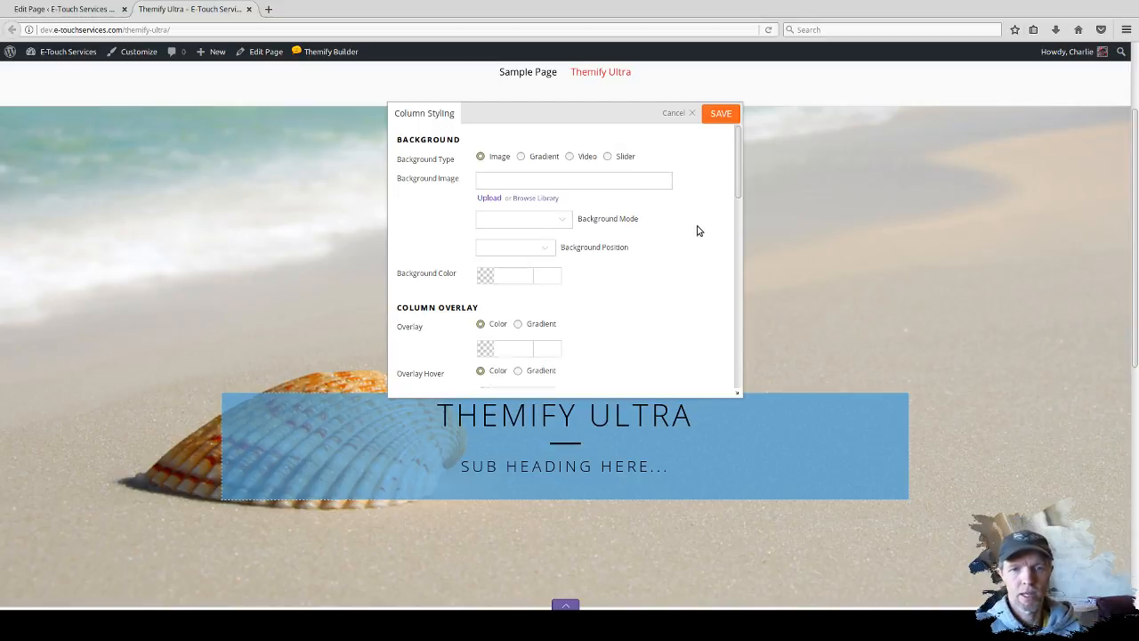
scroll(697, 229, "down", 3)
scroll(697, 232, "down", 6)
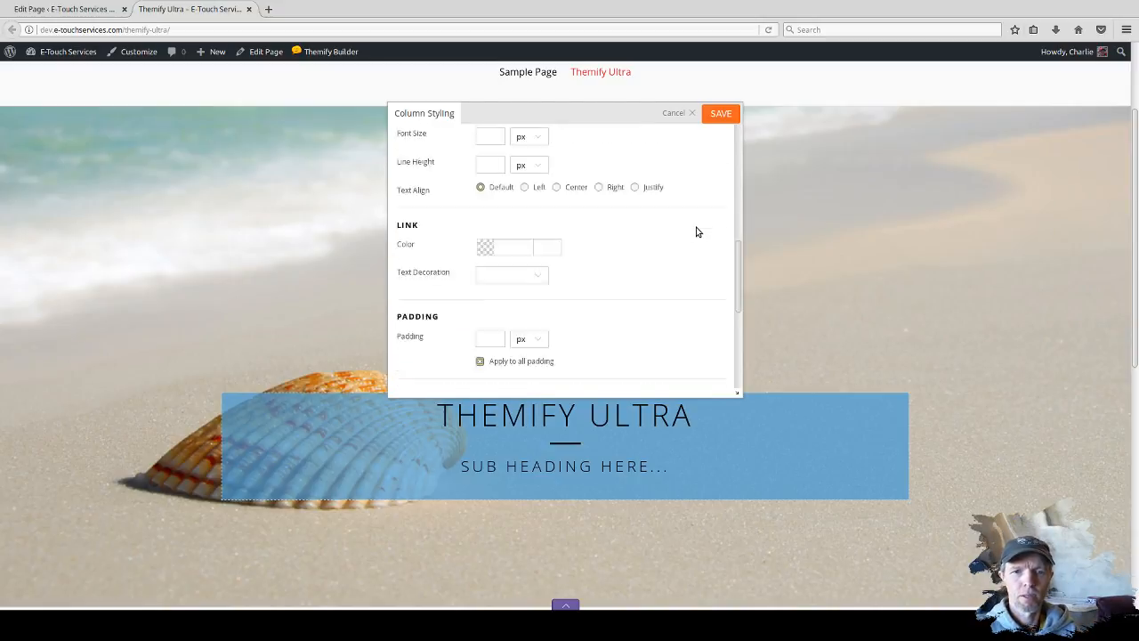
scroll(697, 232, "down", 1)
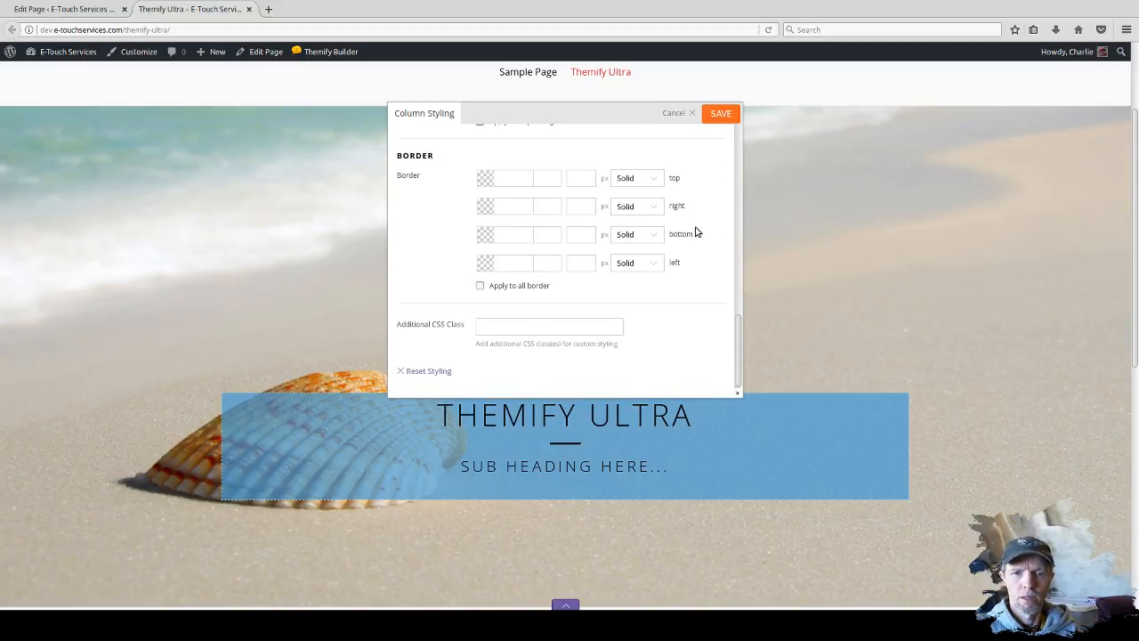
scroll(534, 322, "up", 1)
scroll(538, 322, "down", 1)
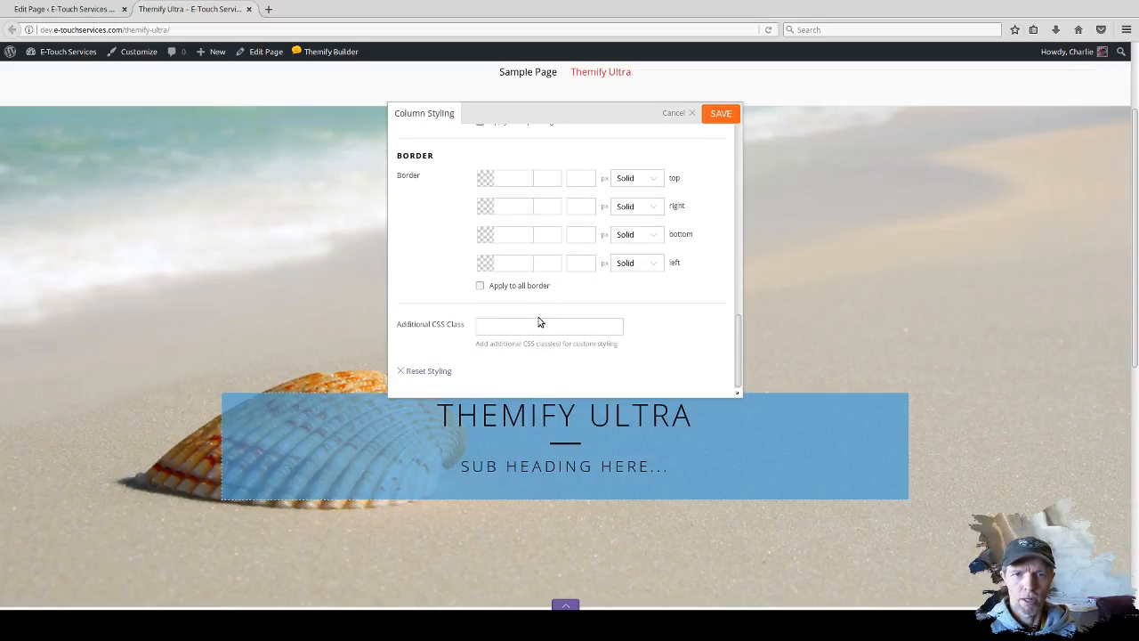
scroll(537, 322, "up", 6)
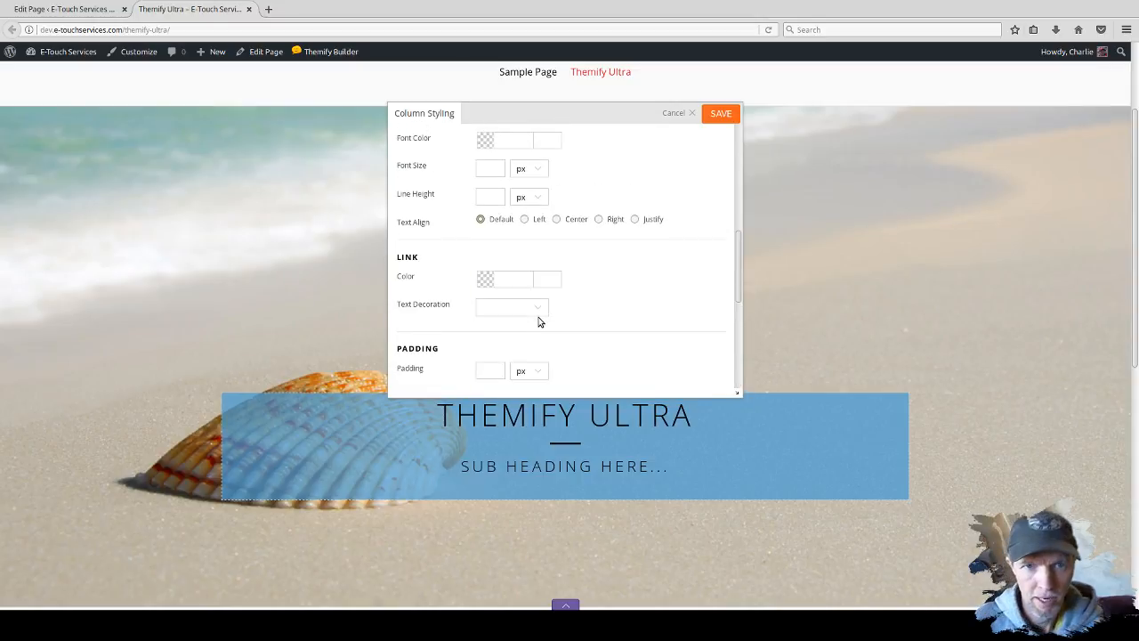
scroll(539, 321, "up", 3)
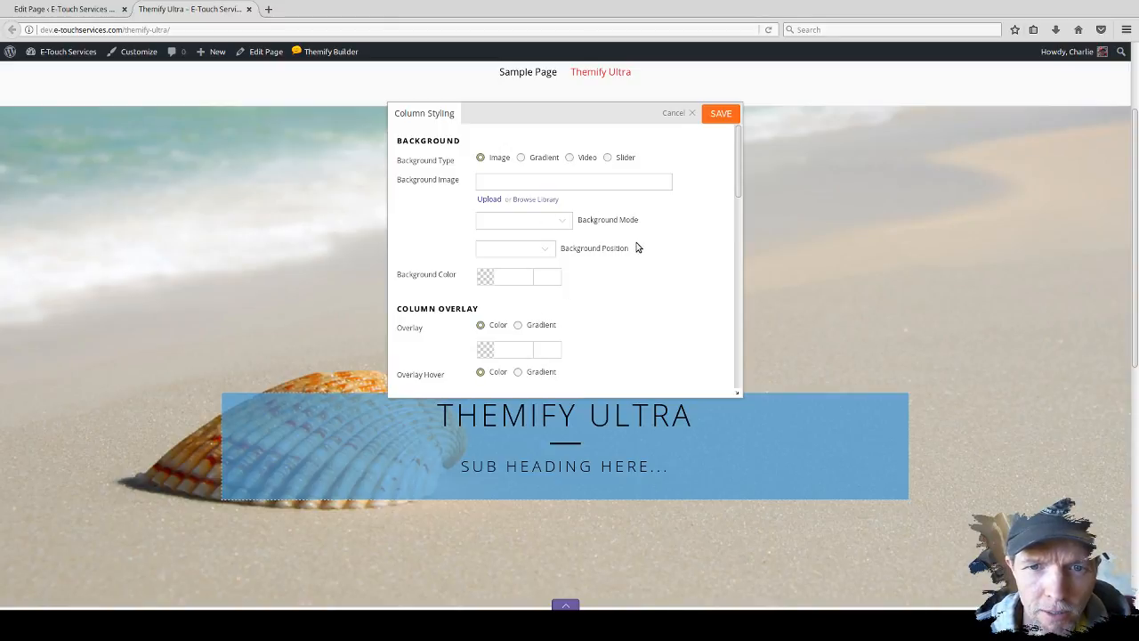
left_click(682, 114)
Set the heading row's width to Fullwidth content, save the row, and check its layout on the page.
scroll(962, 250, "up", 1)
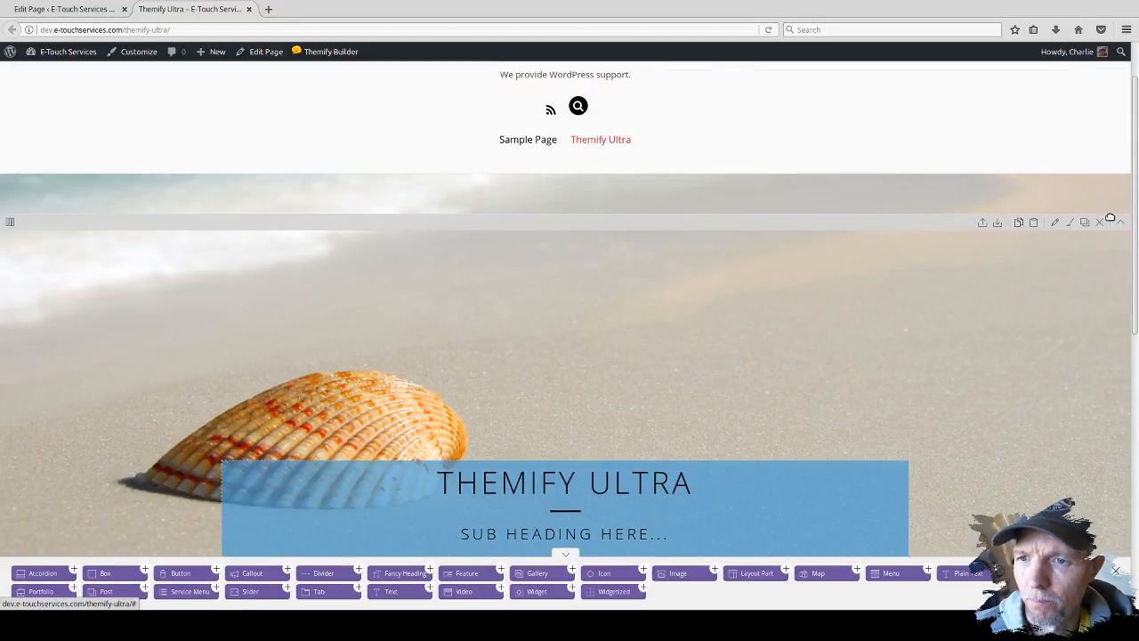
left_click(1056, 224)
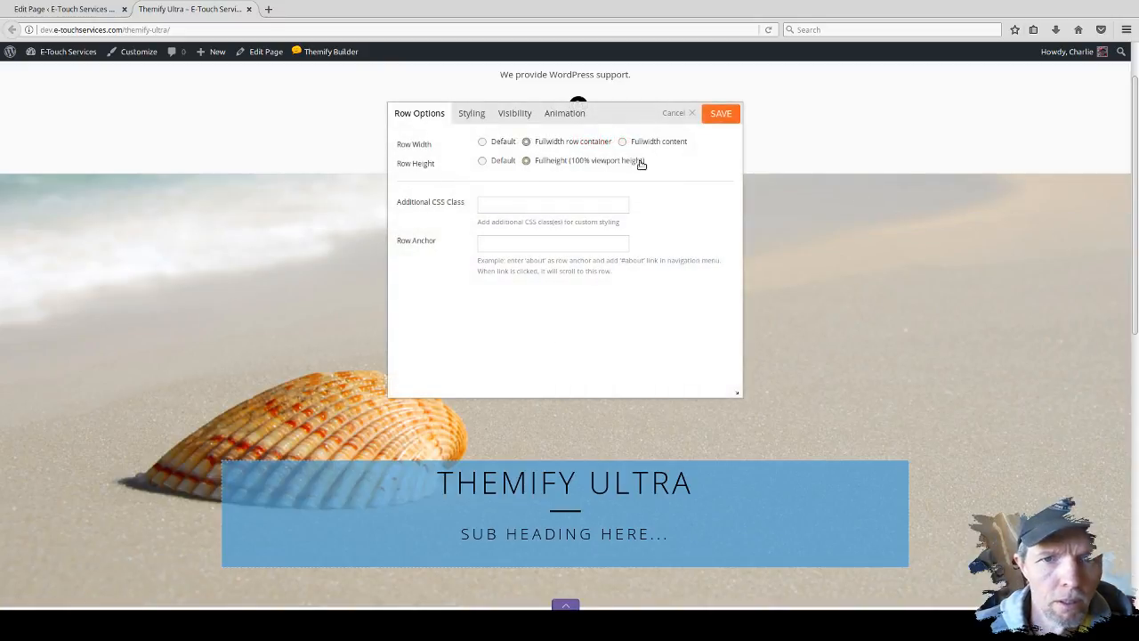
left_click(622, 142)
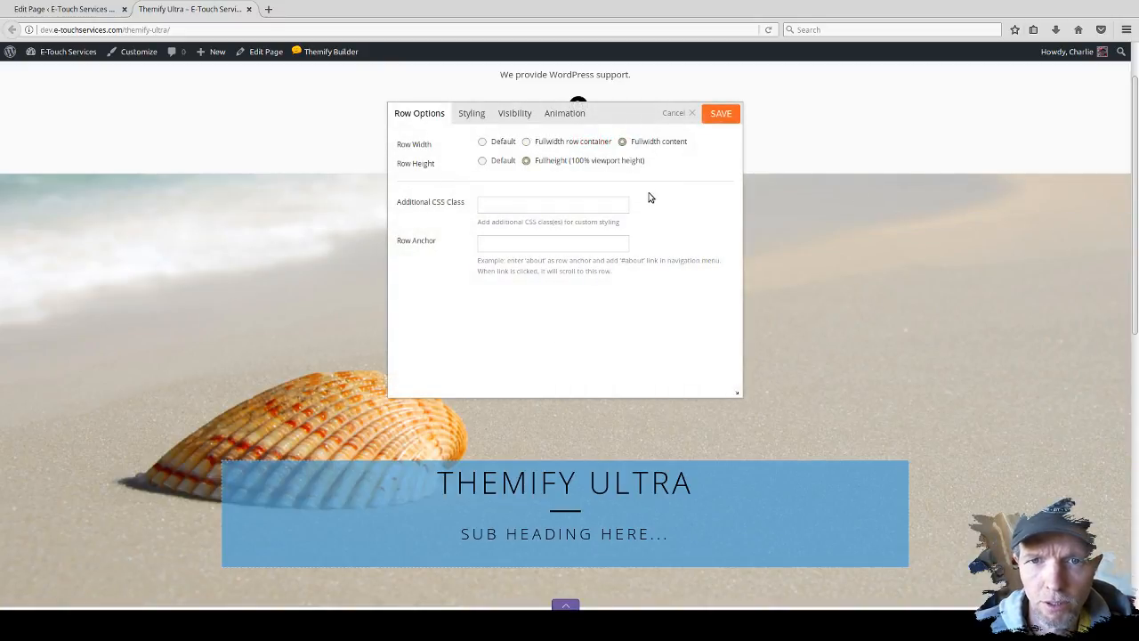
left_click(721, 114)
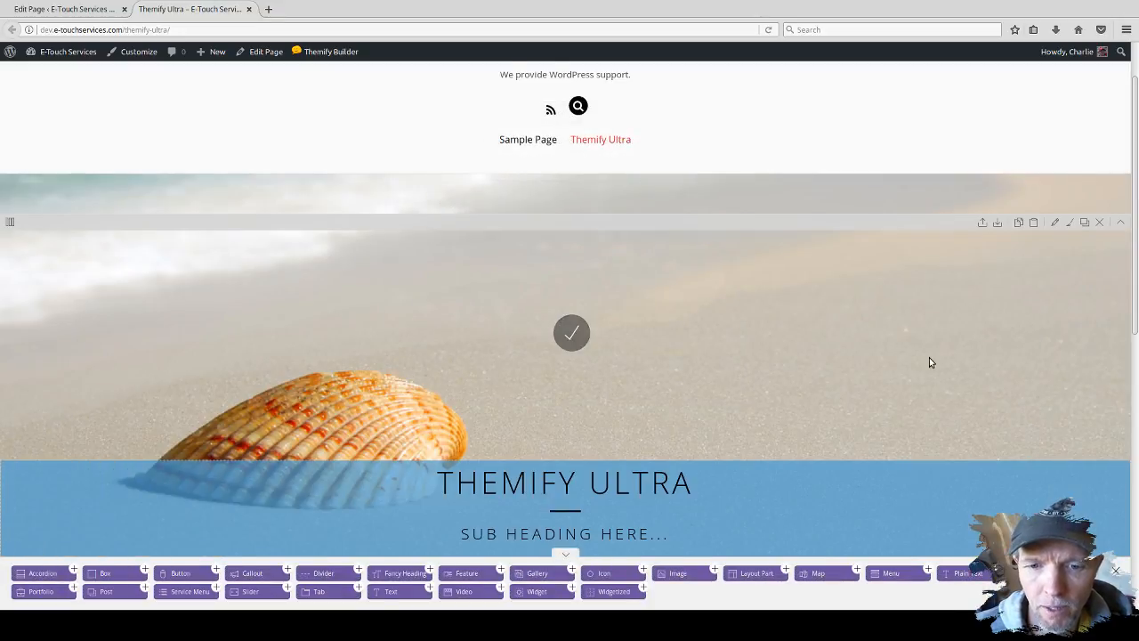
scroll(929, 357, "down", 3)
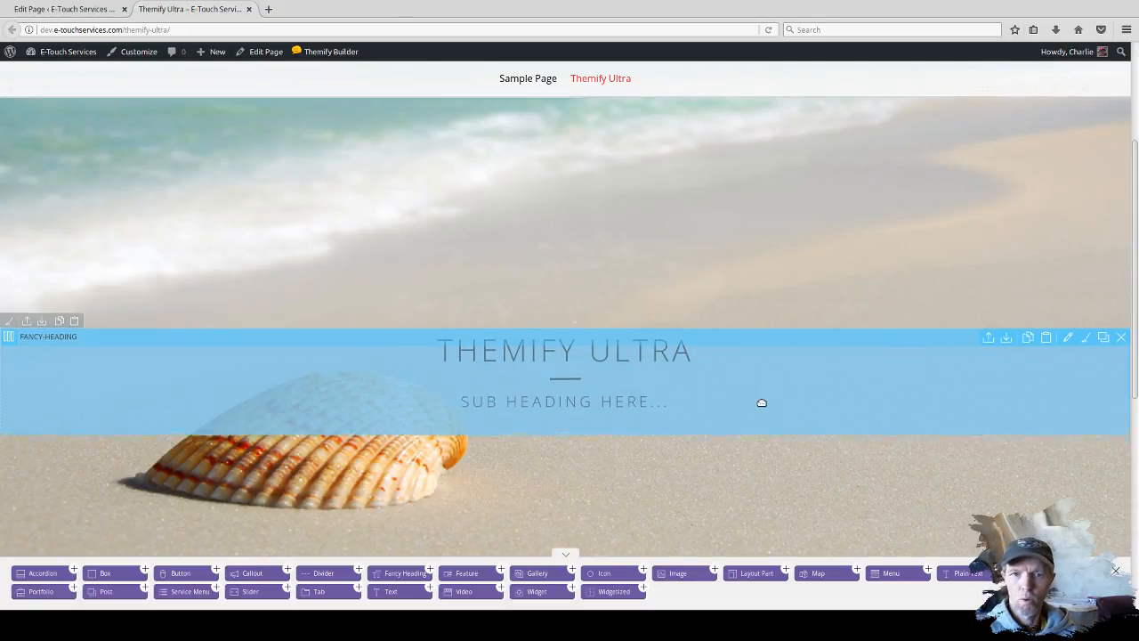
scroll(761, 400, "up", 2)
Examine the heading row's column layout, column alignment and gutter spacing options.
scroll(762, 406, "down", 1)
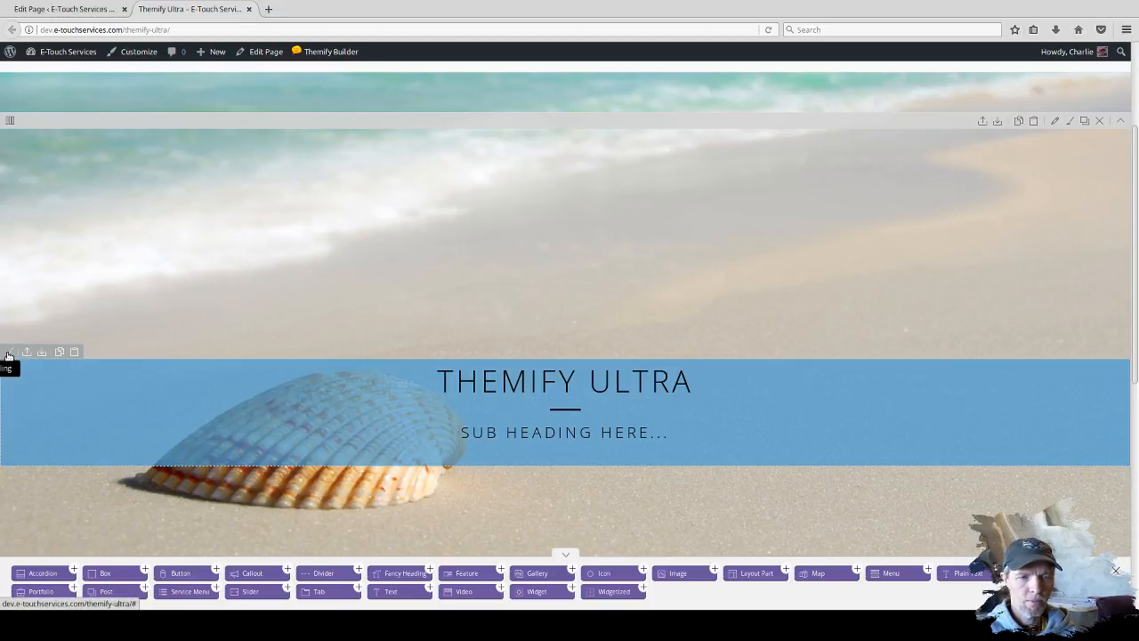
mouse_move(7, 357)
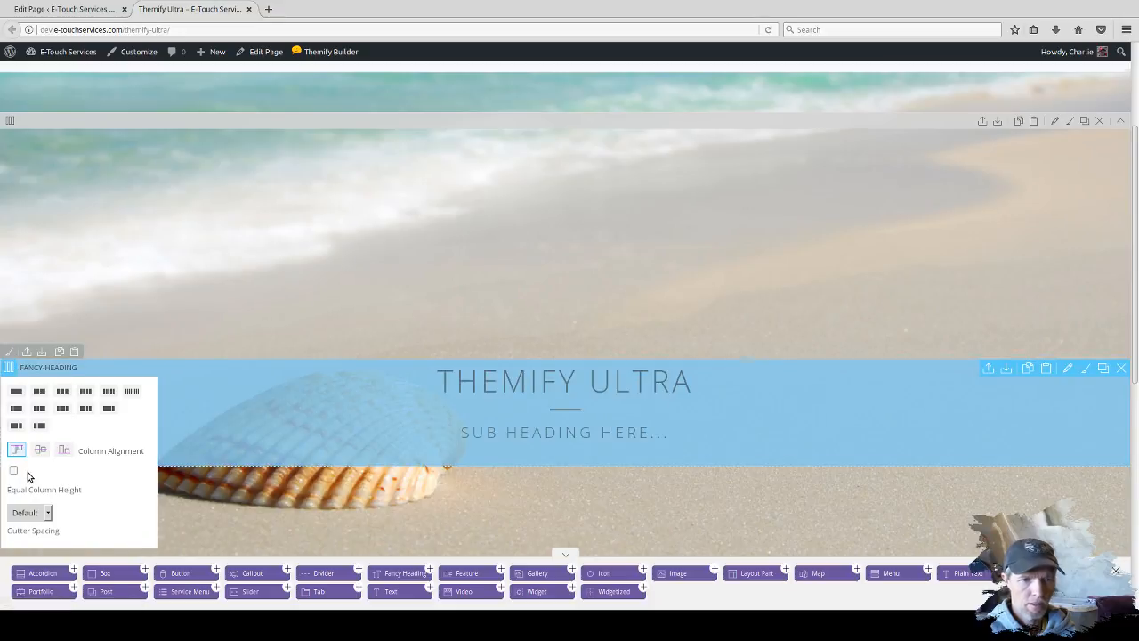
scroll(27, 476, "down", 1)
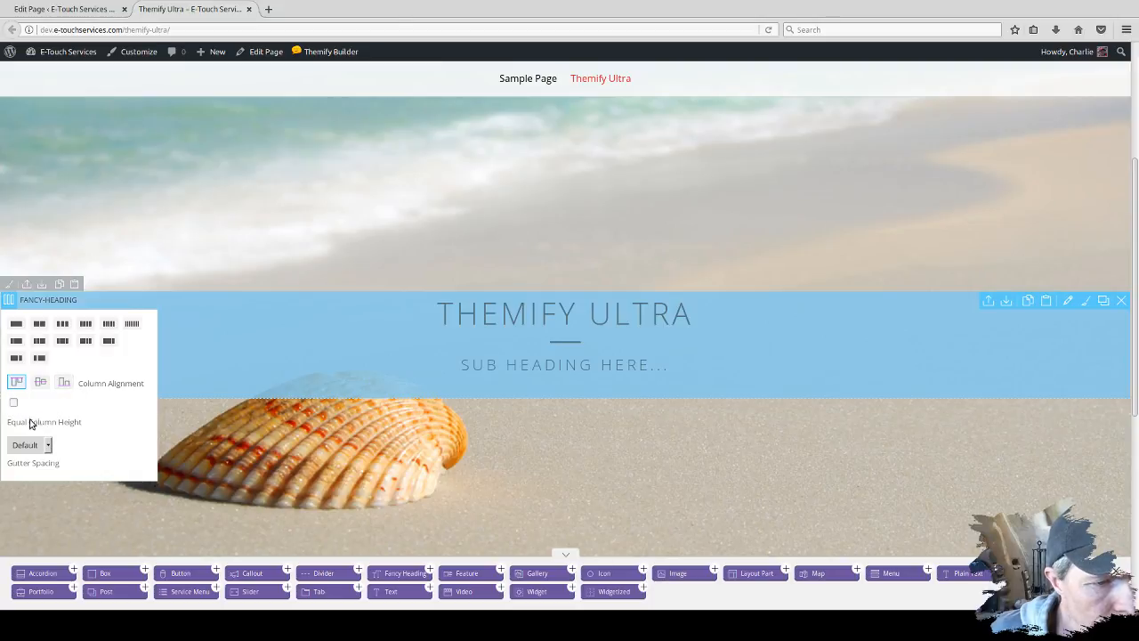
left_click(46, 447)
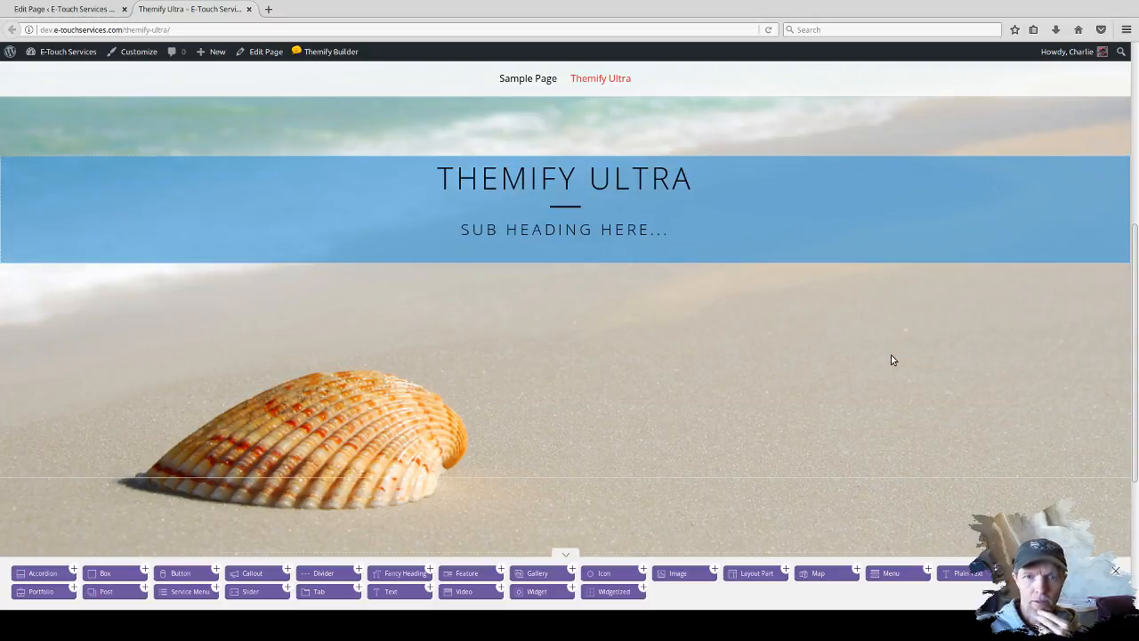
scroll(890, 354, "down", 2)
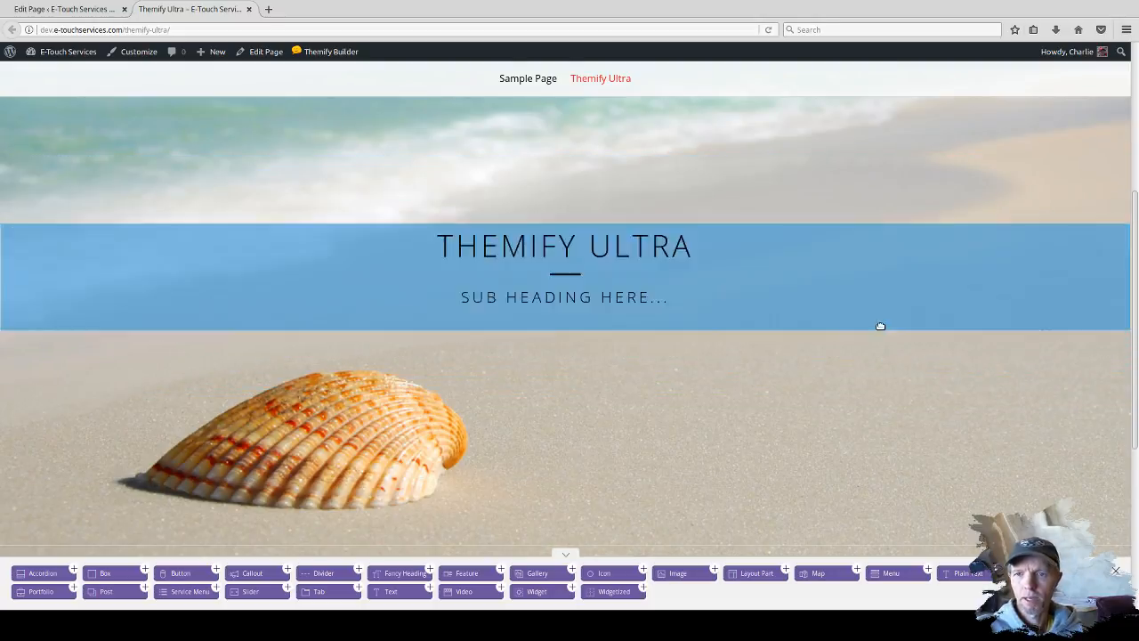
Copy the background color code from the Fancy Heading module's general styling settings.
mouse_move(977, 297)
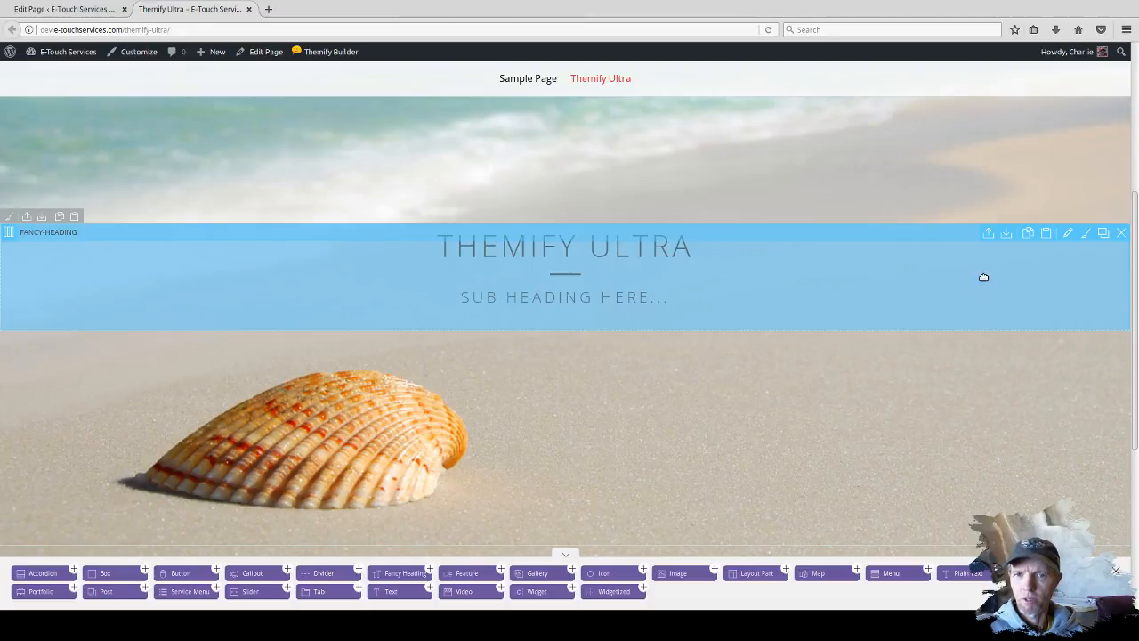
left_click(1068, 233)
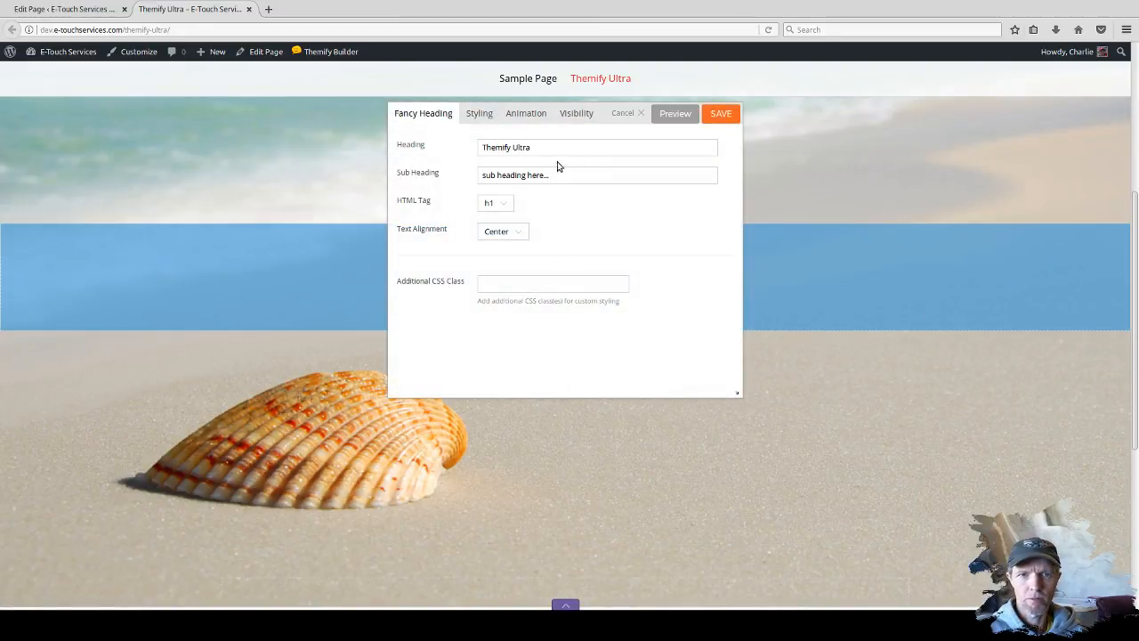
left_click(478, 115)
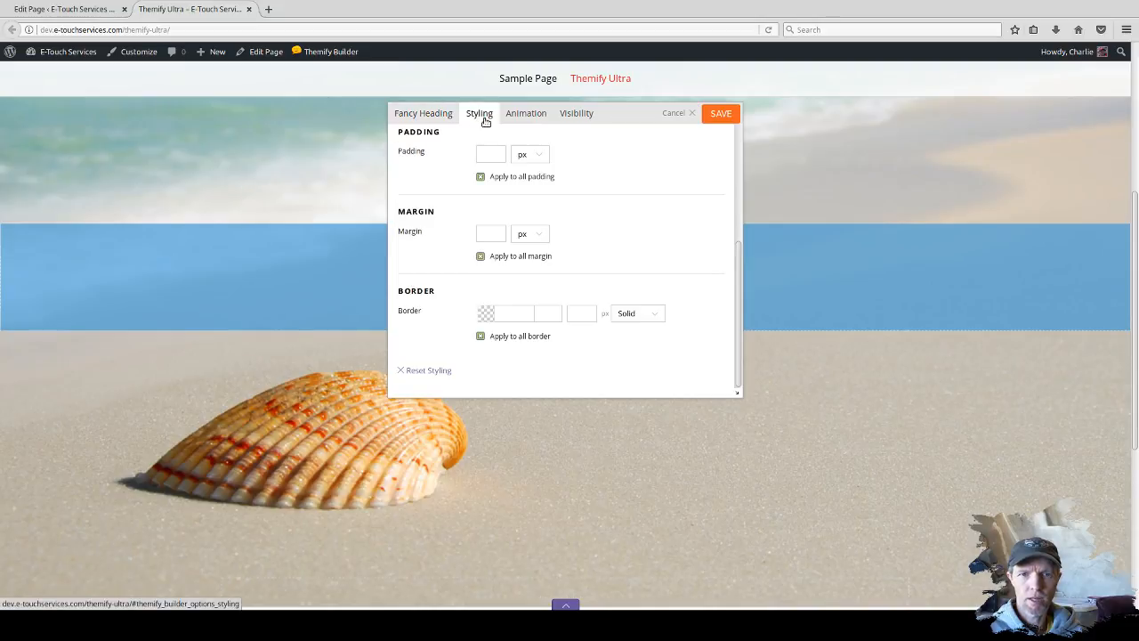
left_click(419, 115)
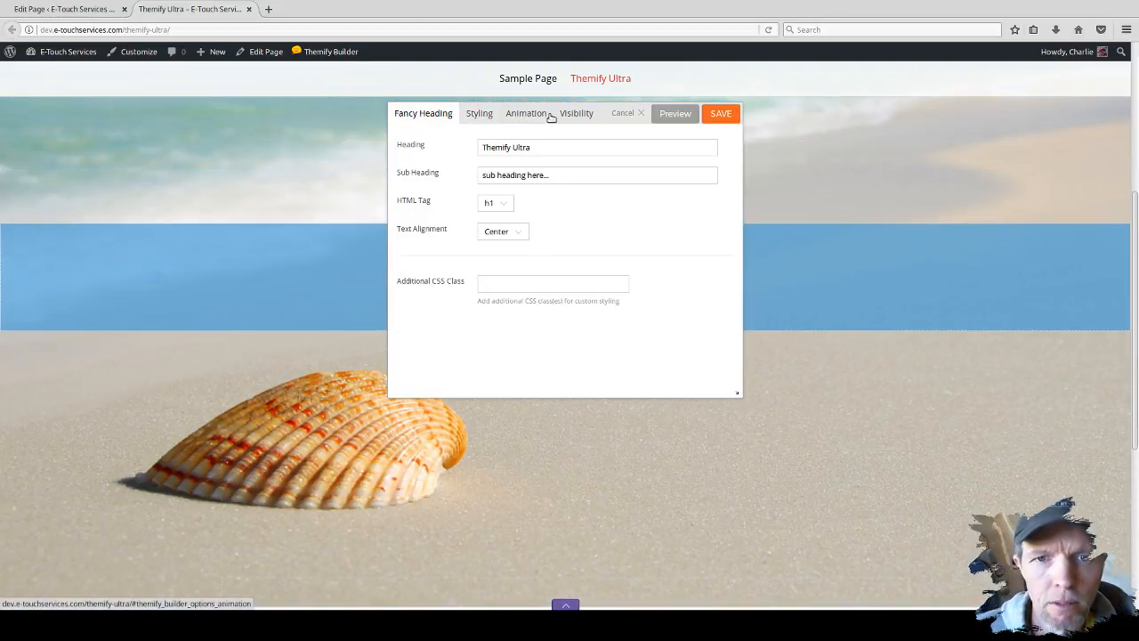
left_click(479, 116)
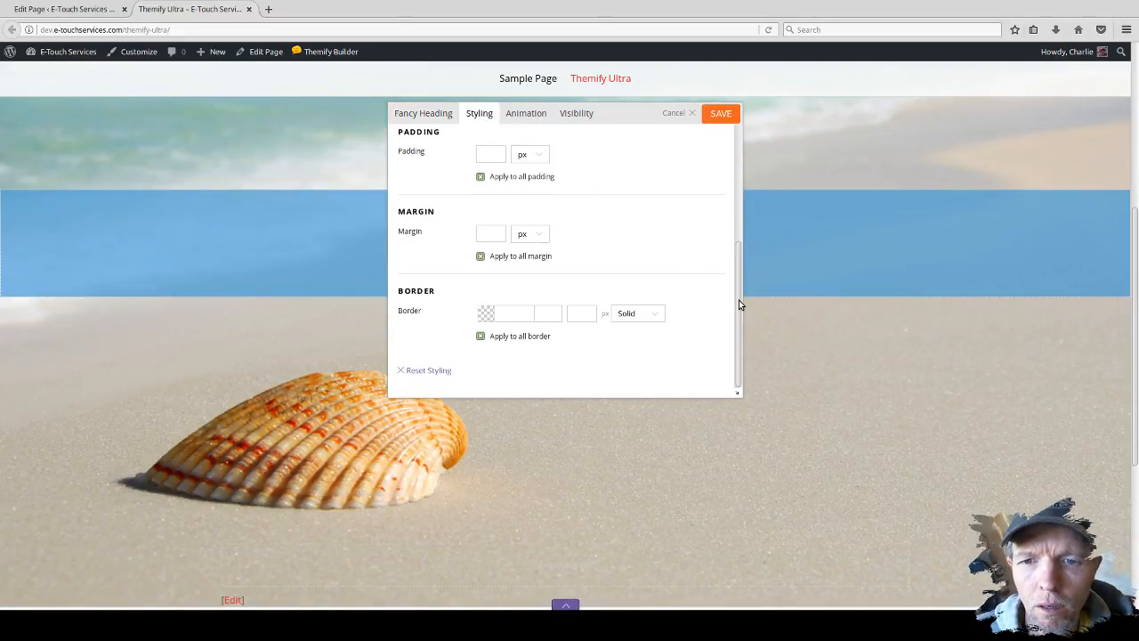
left_click_drag(738, 303, 743, 194)
left_click_drag(522, 239, 494, 239)
key("ctrl+c")
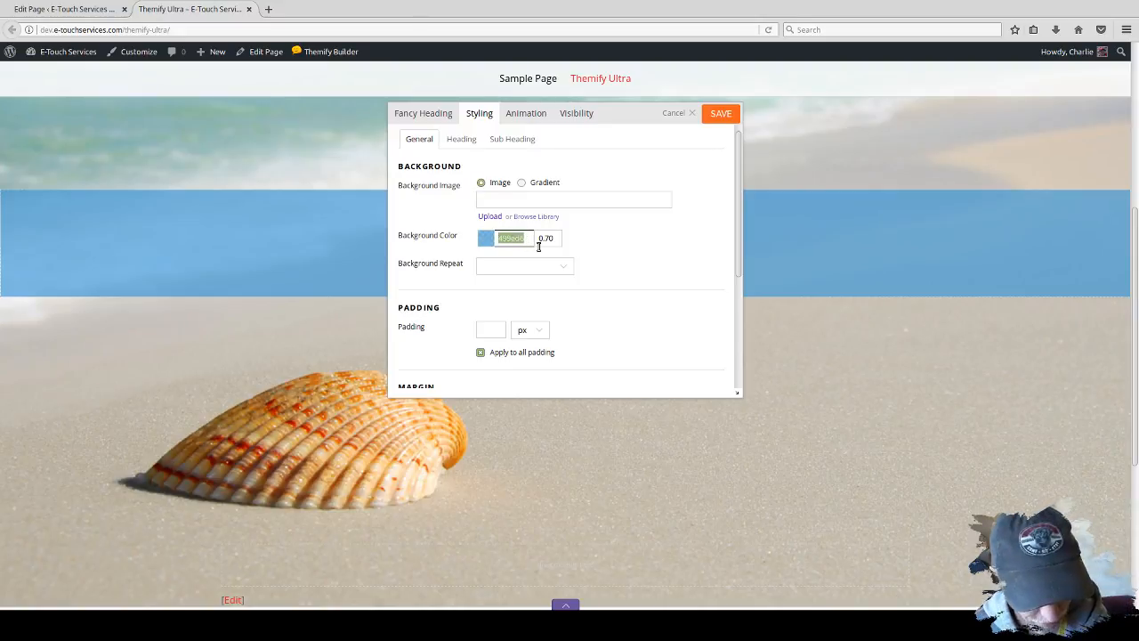
Clear the Fancy Heading module's background color and opacity, save the module, and check the heading on the page.
key("F12")
key("BackSpace")
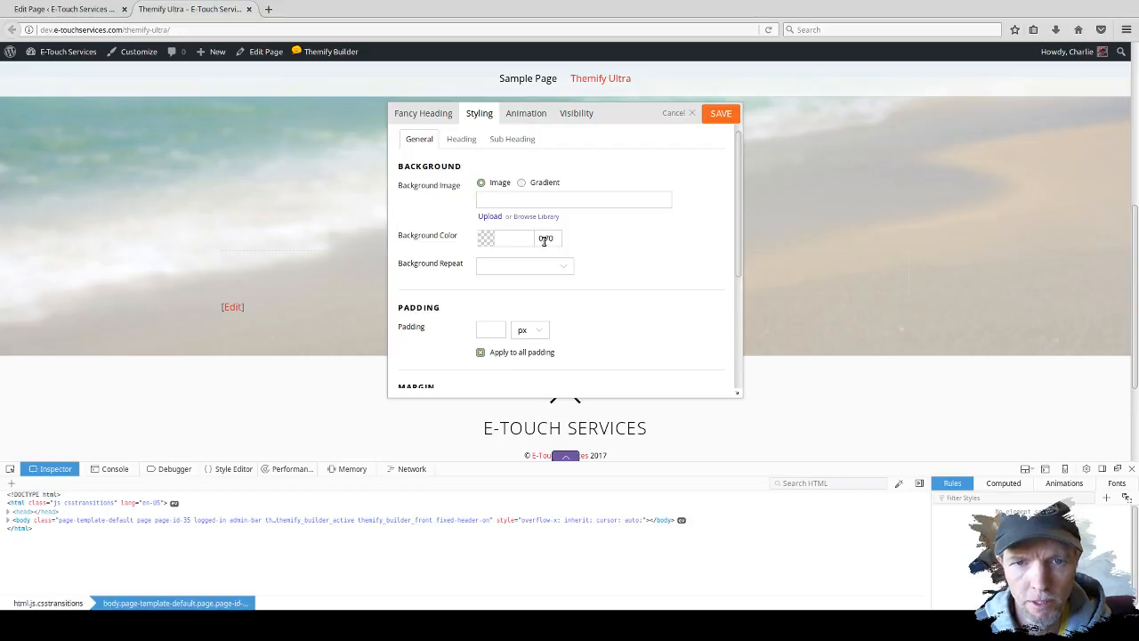
left_click(558, 236)
key("BackSpace")
key("BackSpace")
key("BackSpace")
key("BackSpace")
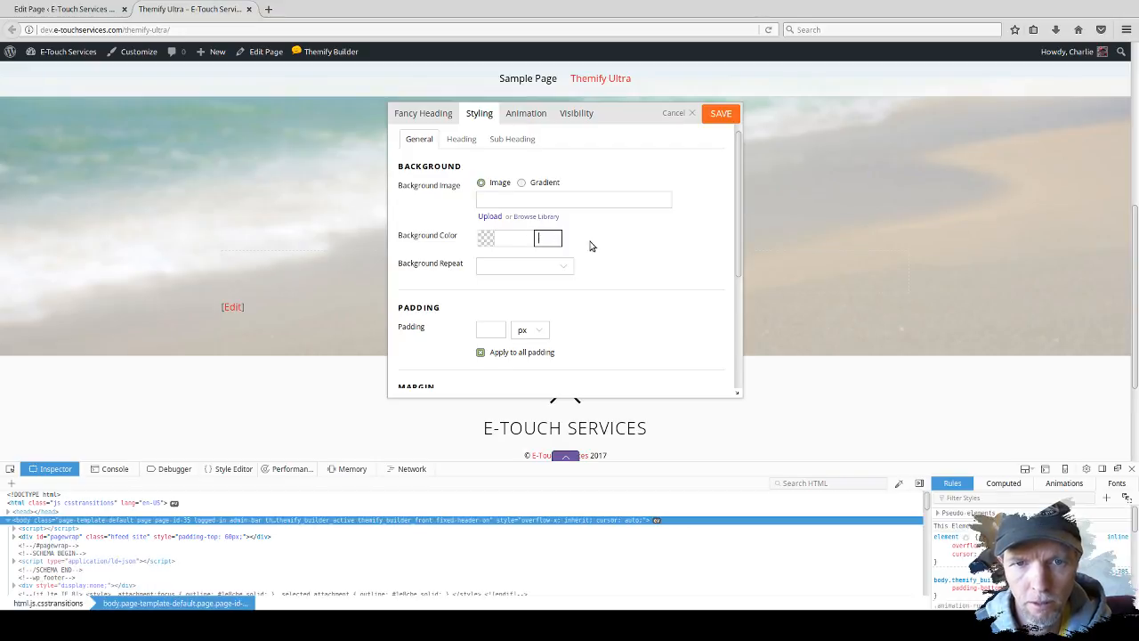
left_click(728, 121)
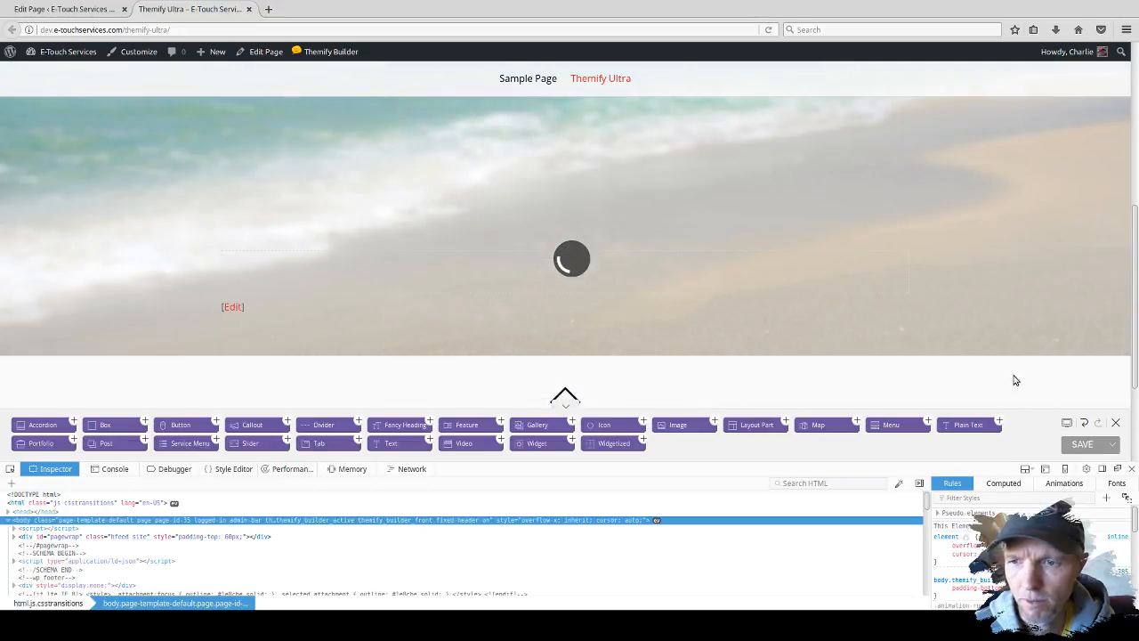
left_click(1133, 469)
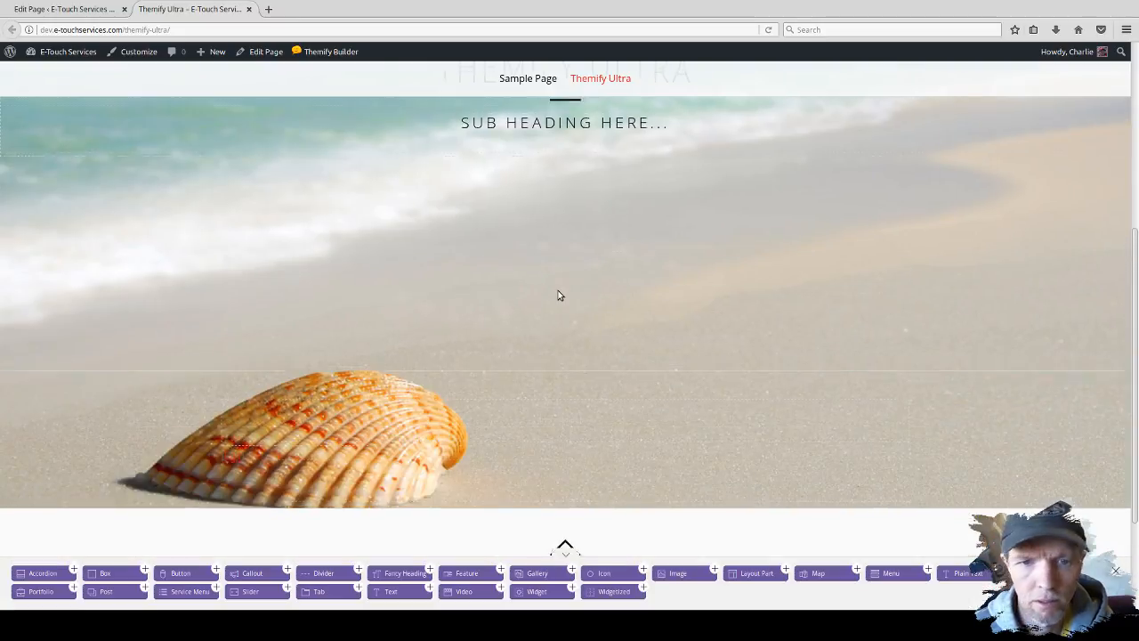
scroll(558, 296, "up", 2)
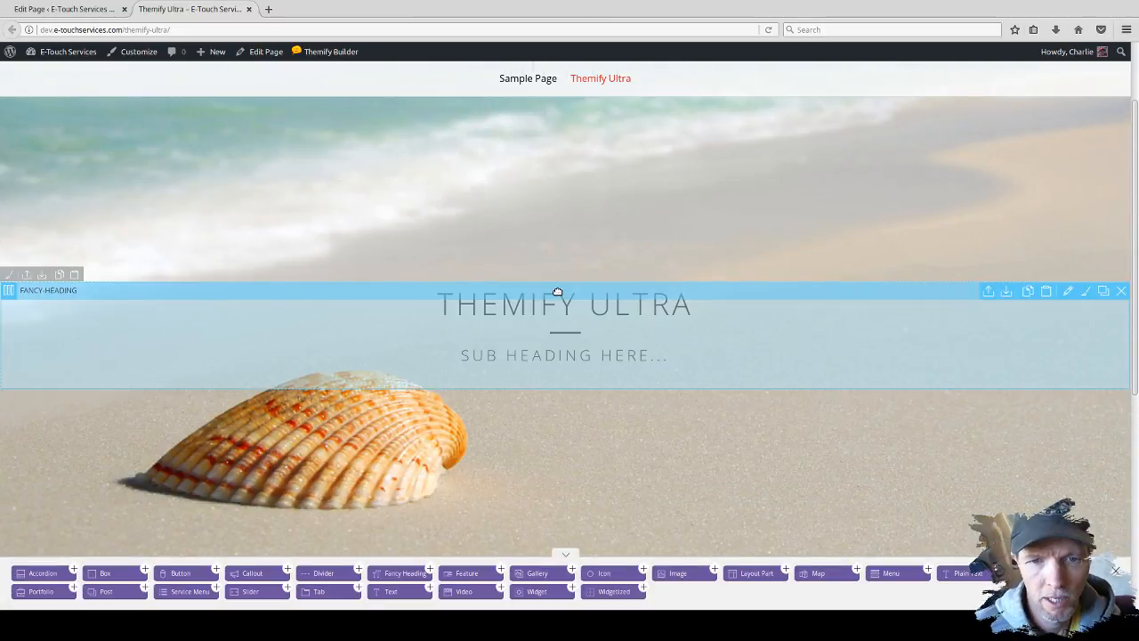
scroll(244, 290, "down", 2)
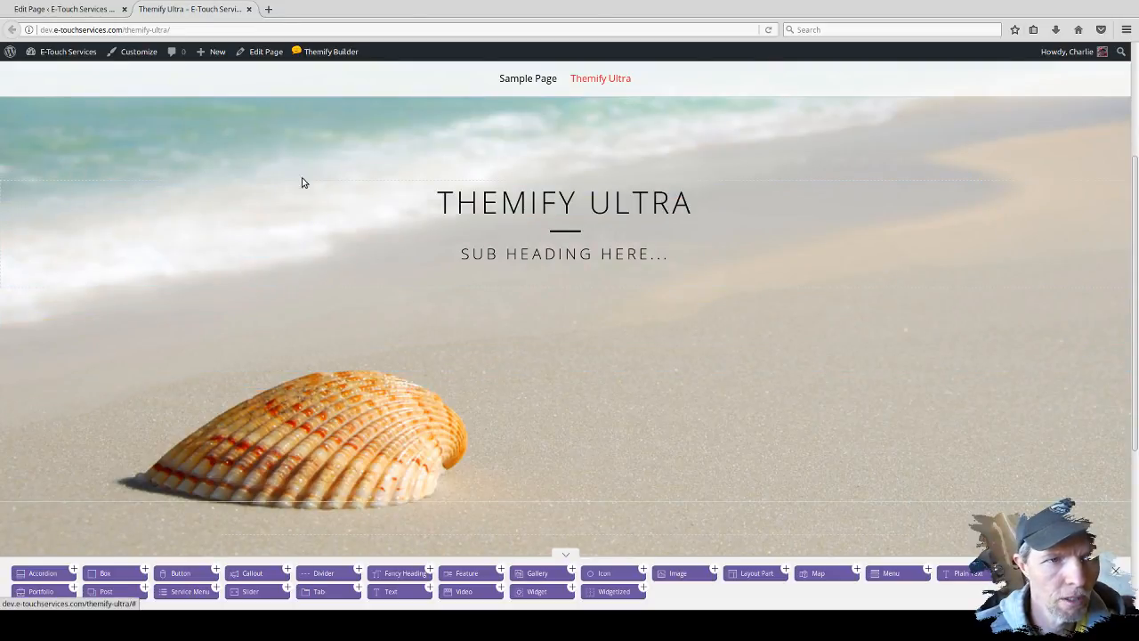
Set the heading row's background color to the copied code 499ed6 in the row's styling settings.
scroll(326, 178, "up", 3)
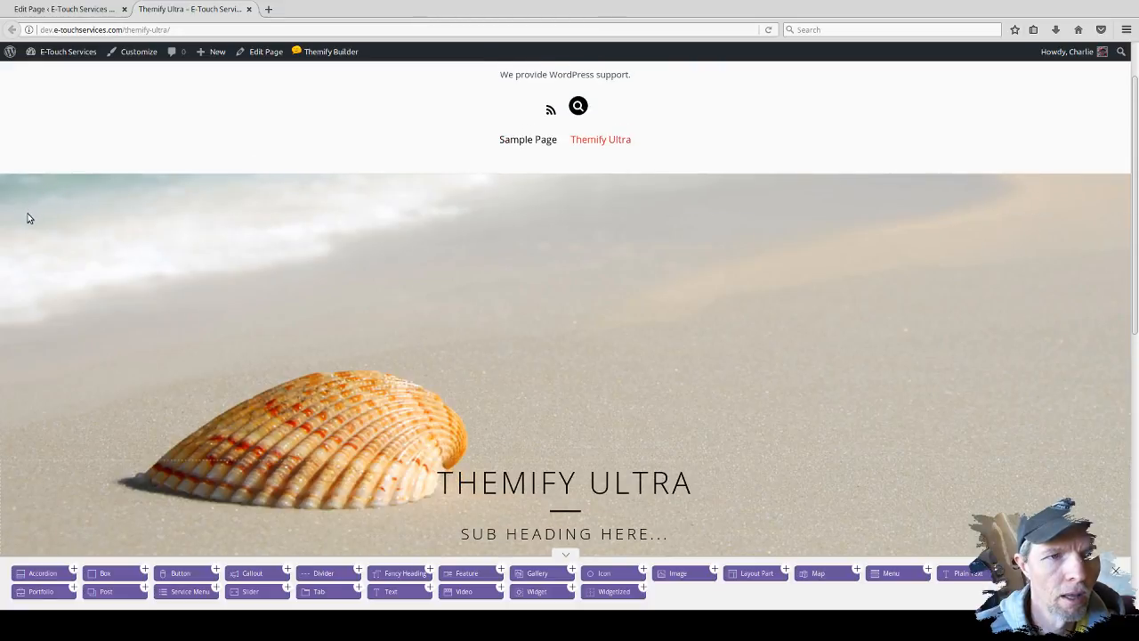
mouse_move(13, 227)
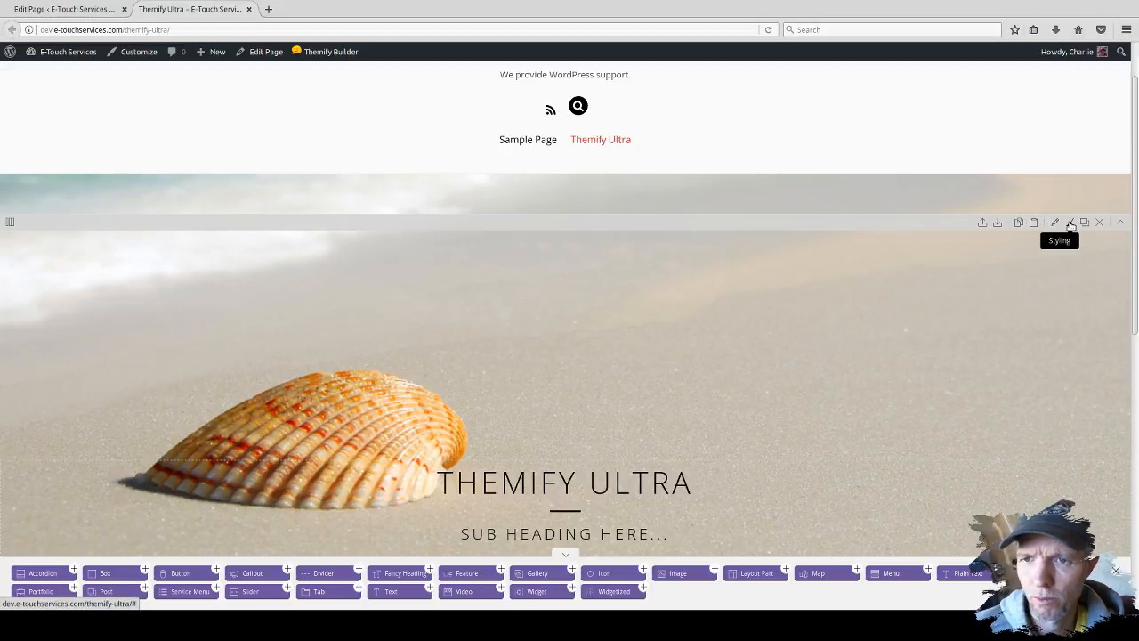
left_click(1070, 222)
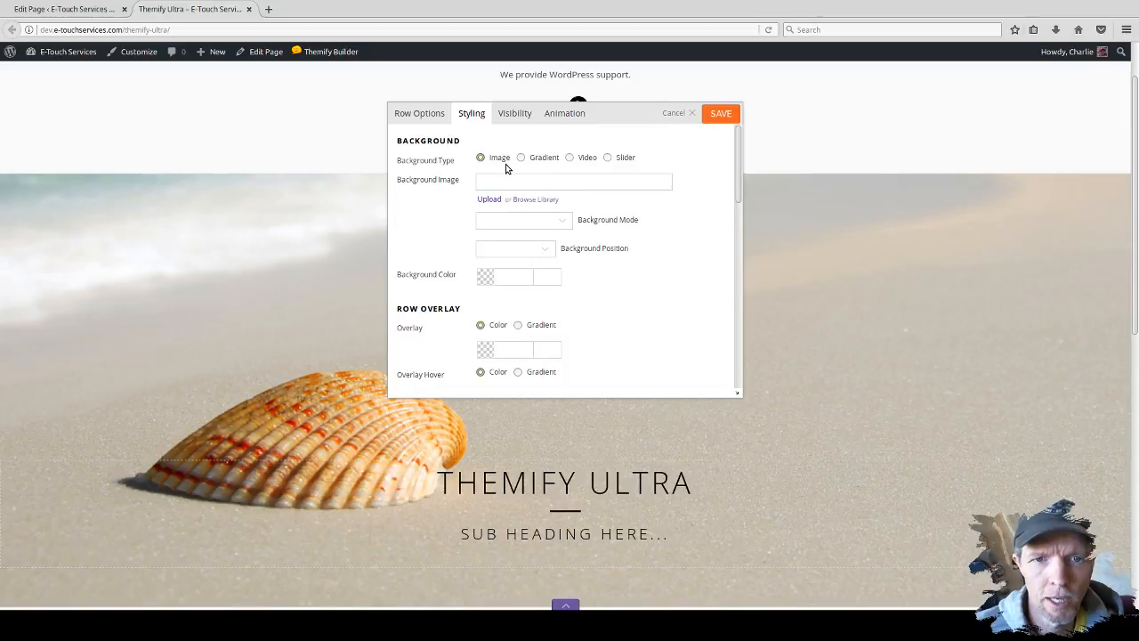
left_click(512, 278)
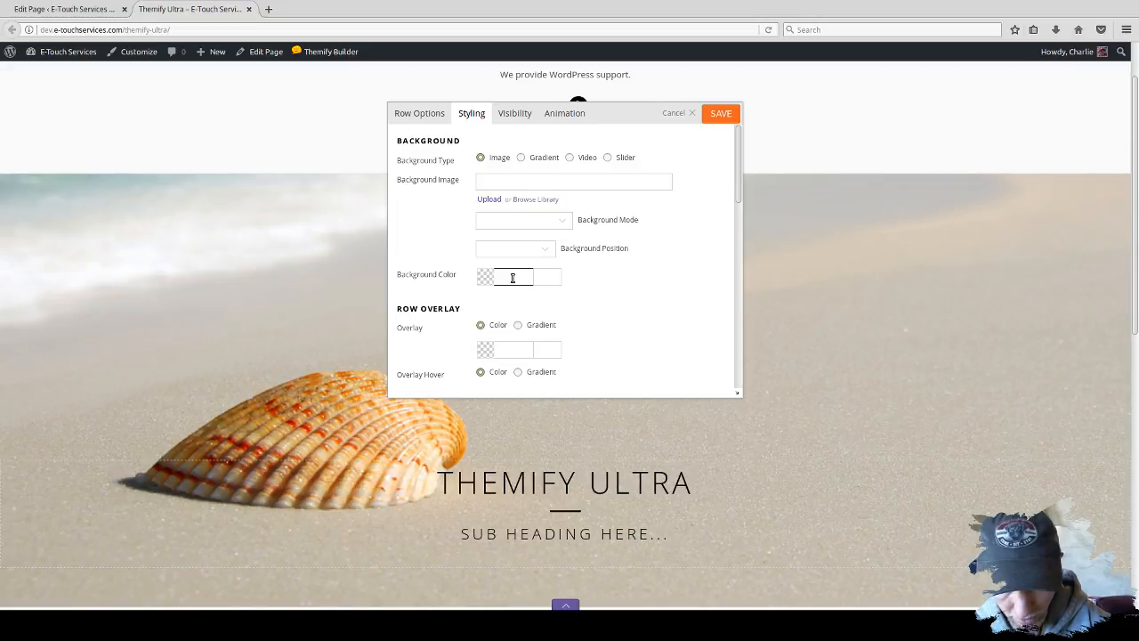
key("ctrl+v")
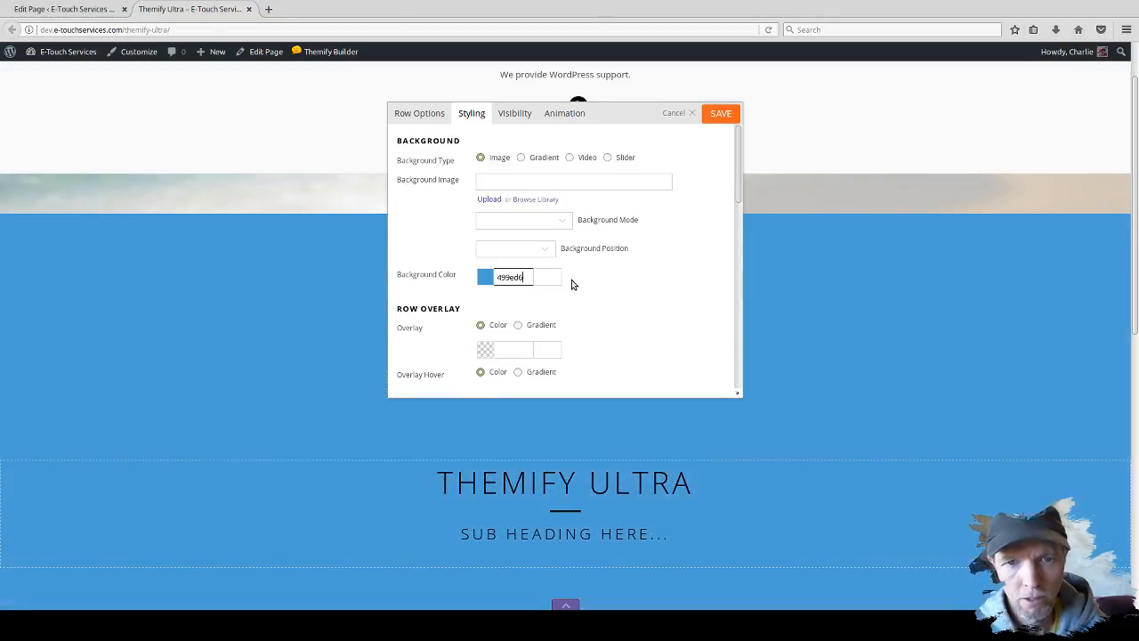
Set the opacity of the heading row's background color to 0.60.
left_click(549, 277)
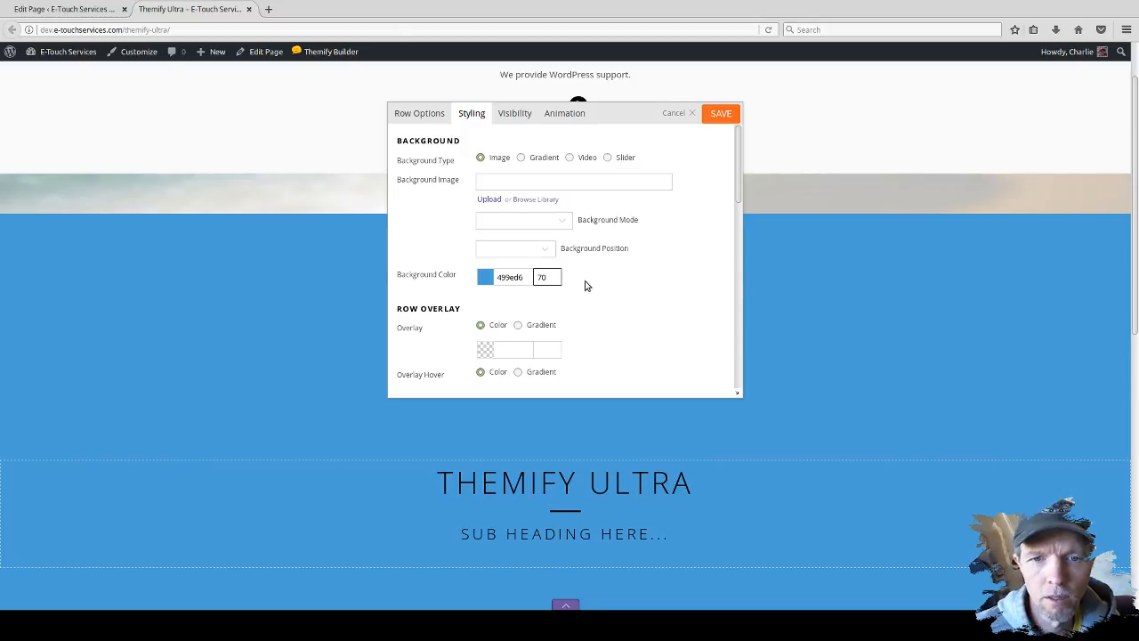
left_click(620, 289)
left_click(546, 278)
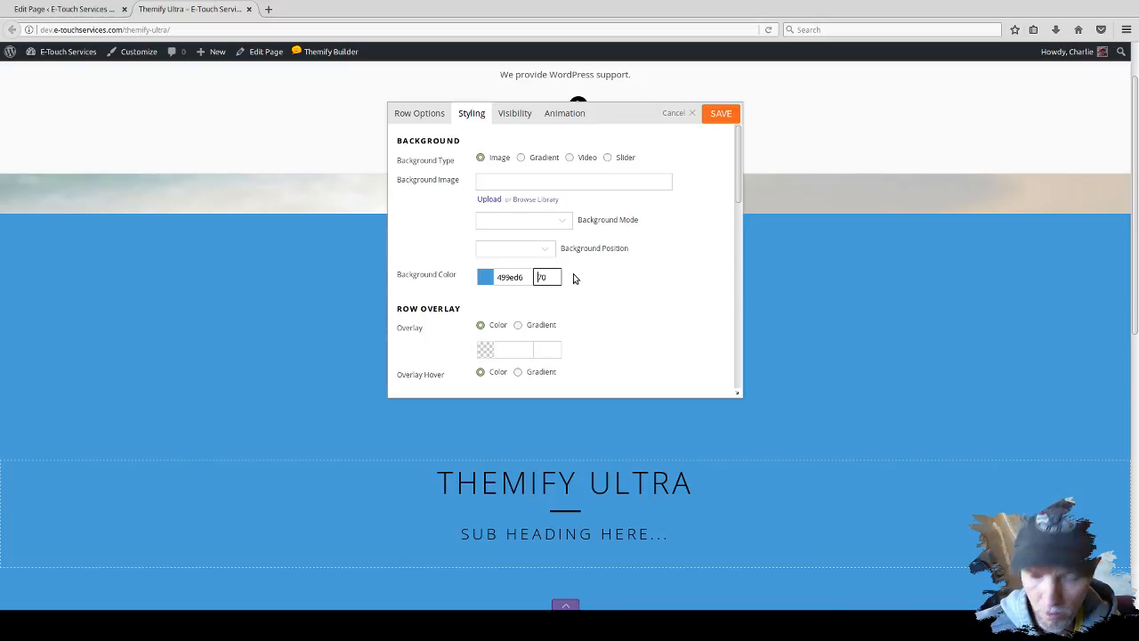
type("0.")
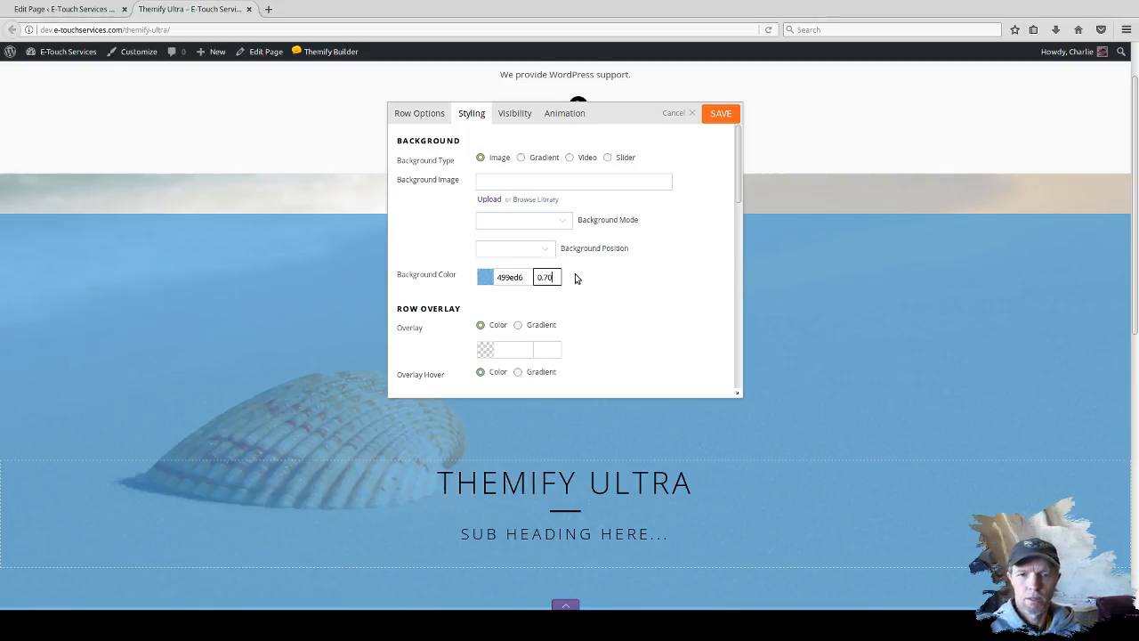
key("BackSpace")
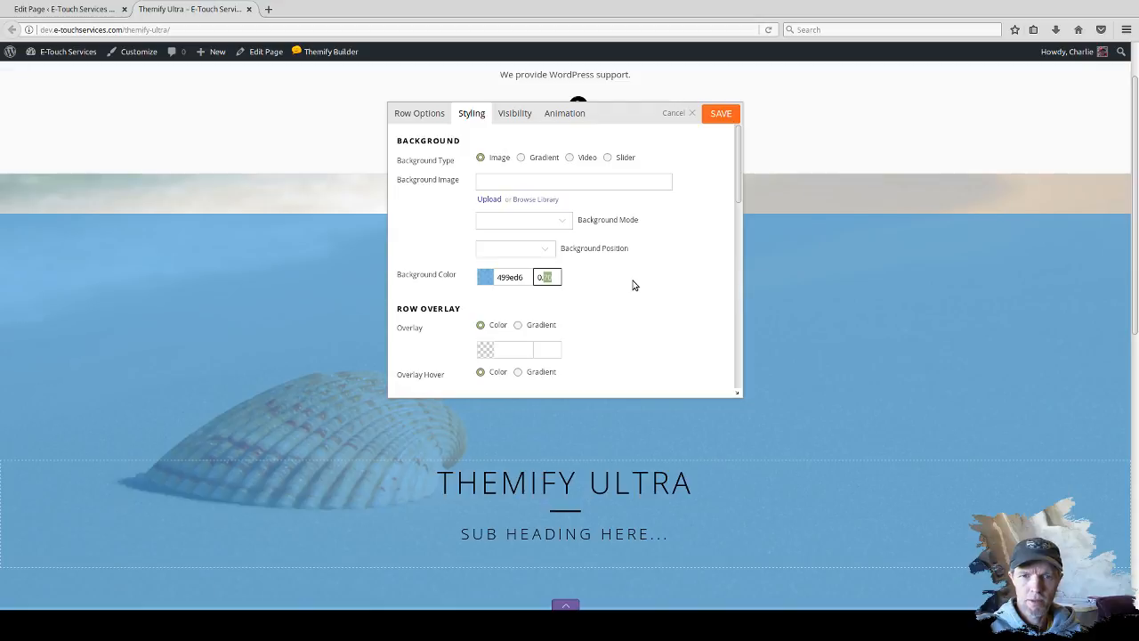
type("60")
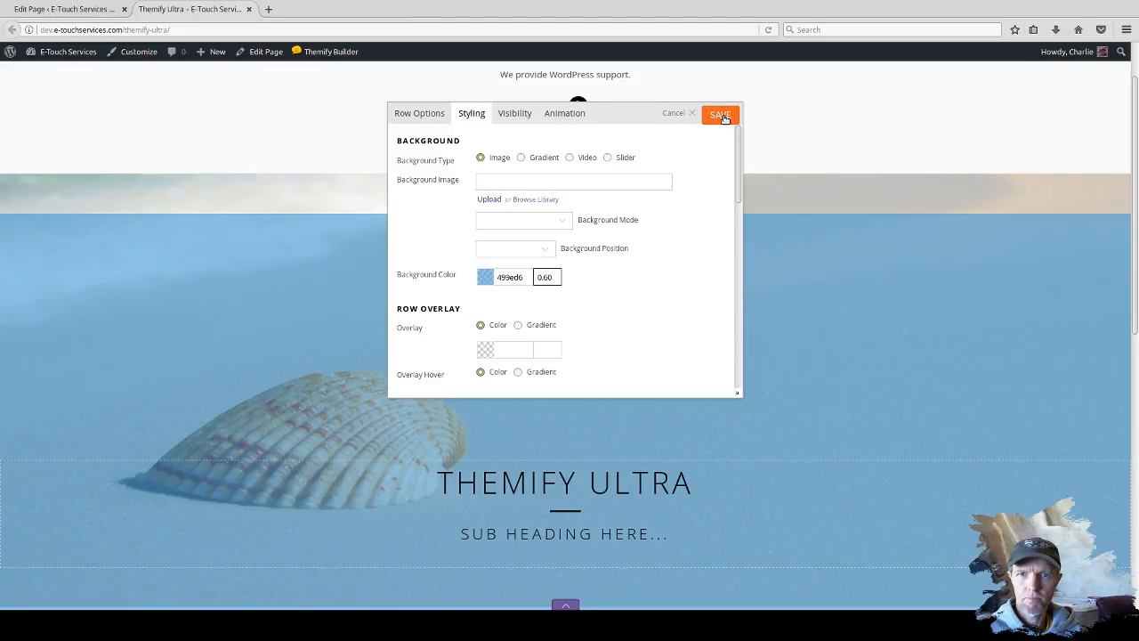
Set the heading row's font family to the web safe font Times New Roman, Times, serif.
scroll(560, 250, "down", 2)
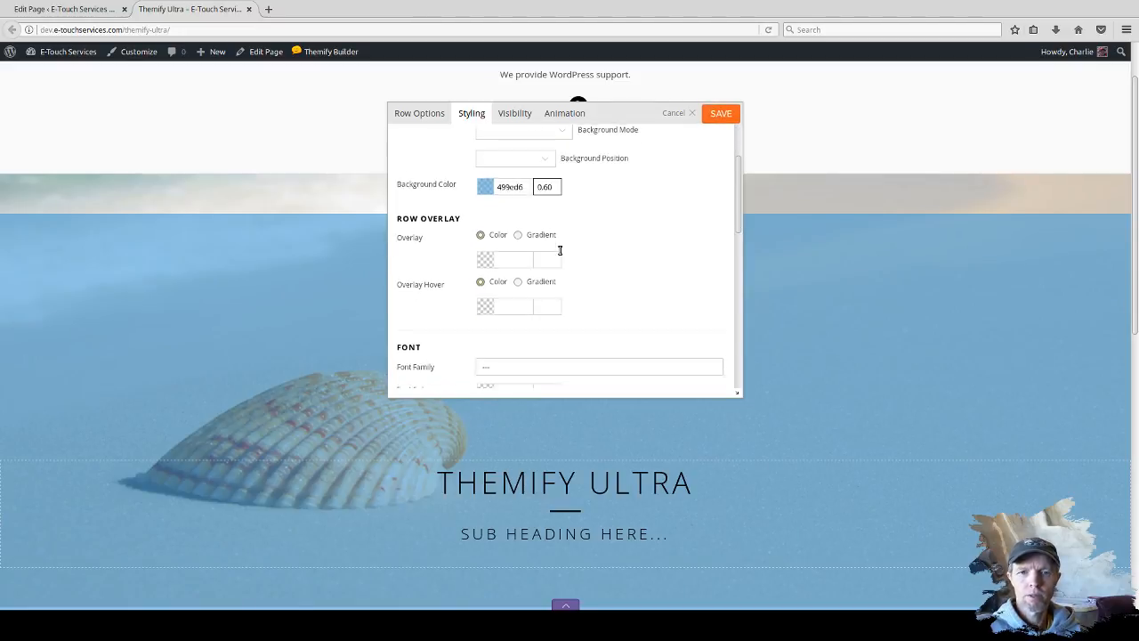
scroll(534, 258, "down", 2)
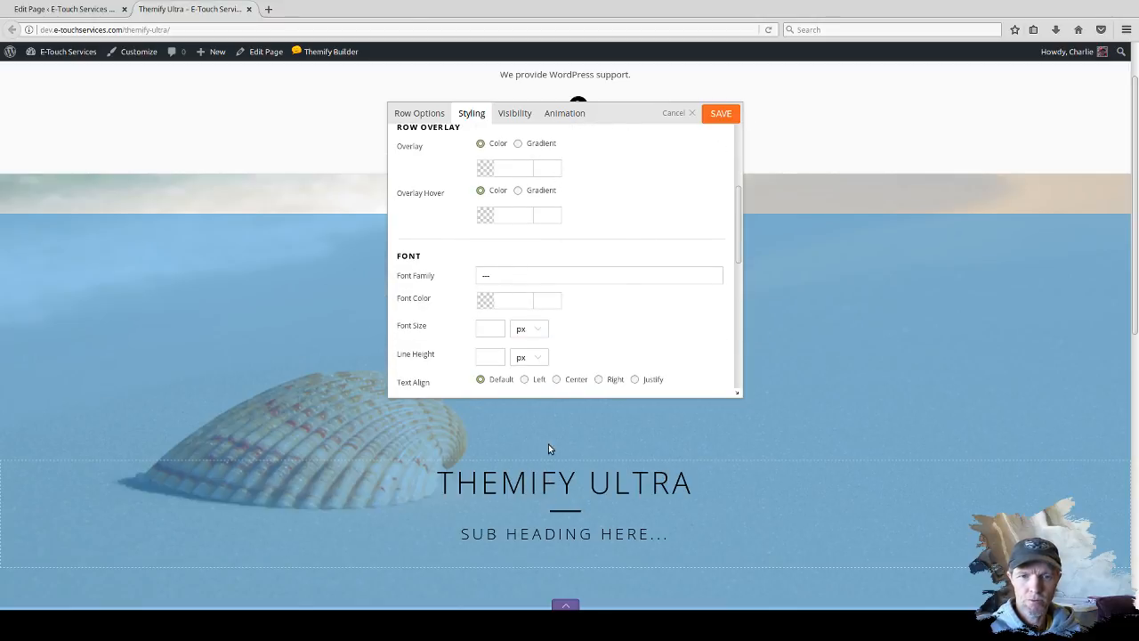
left_click(514, 278)
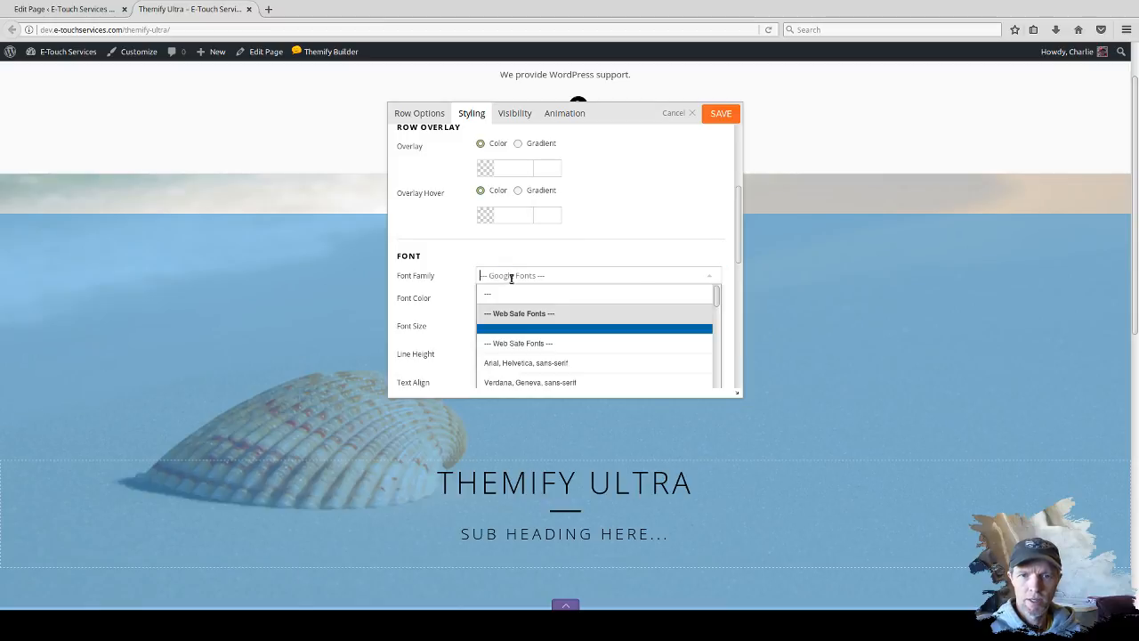
scroll(552, 344, "down", 2)
scroll(551, 345, "down", 3)
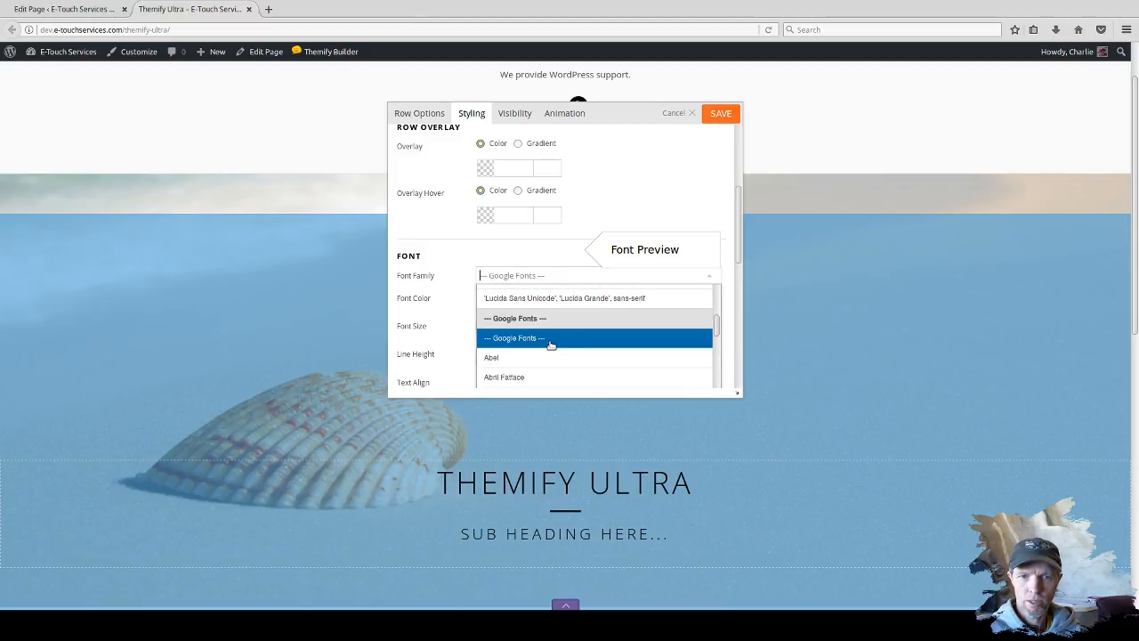
scroll(551, 345, "up", 3)
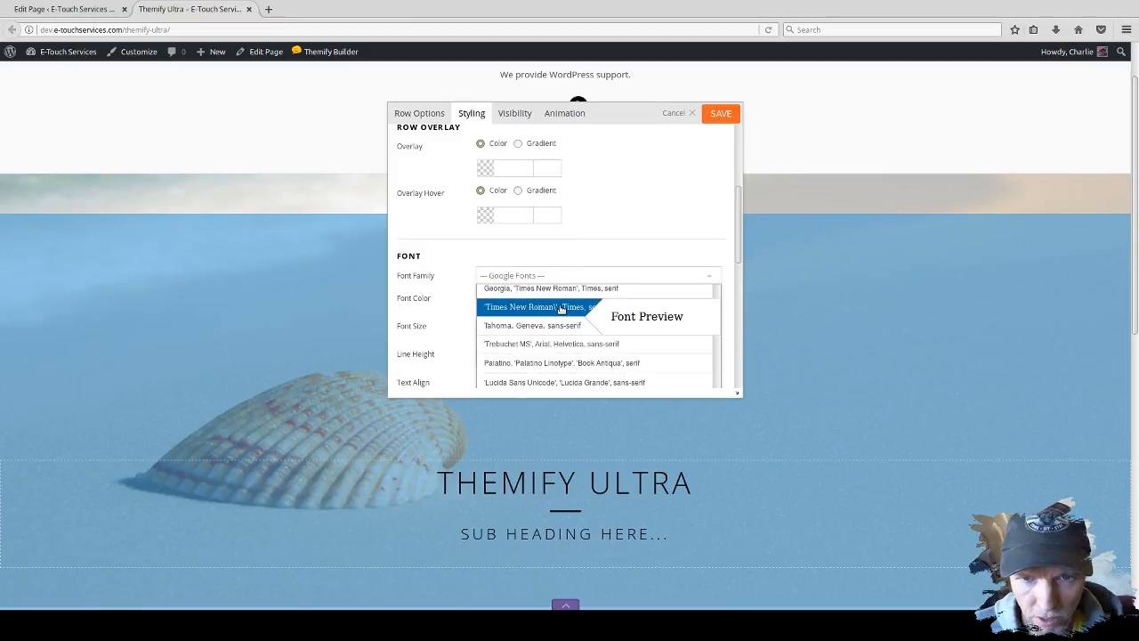
left_click(561, 307)
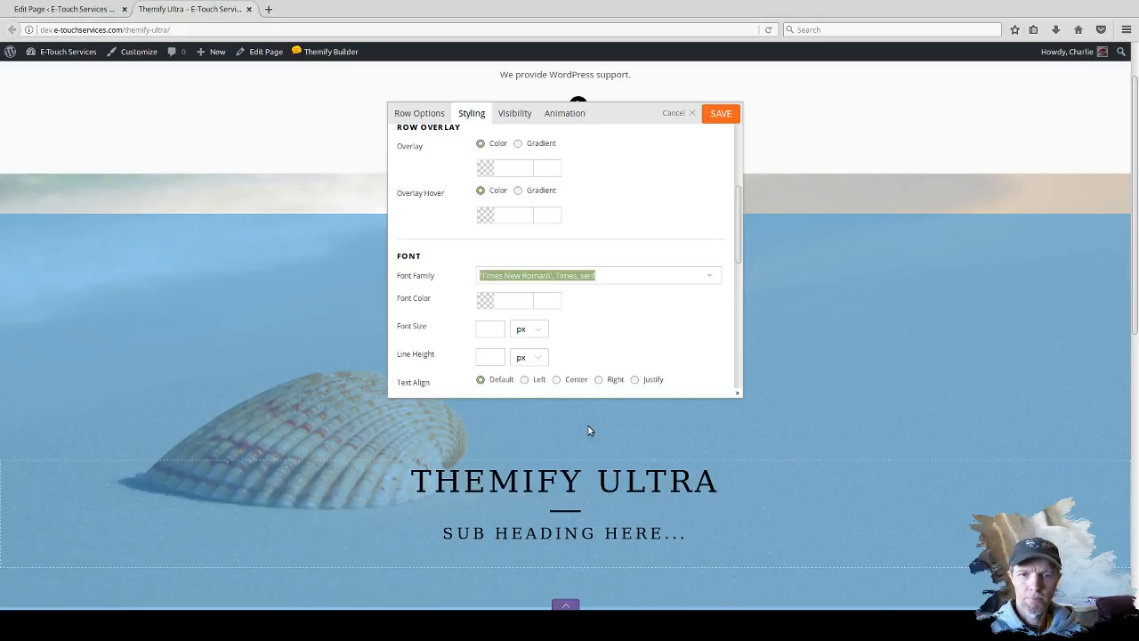
Review the row's link, padding, margin and border options, save the row styling, and check the row on the page.
scroll(608, 343, "down", 2)
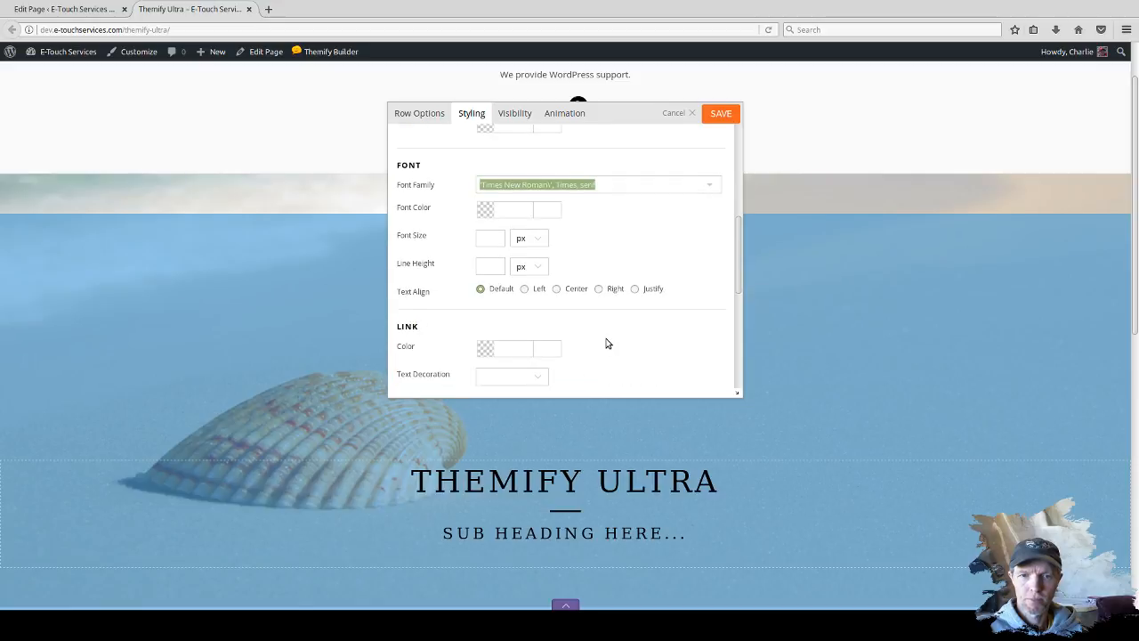
scroll(570, 320, "down", 1)
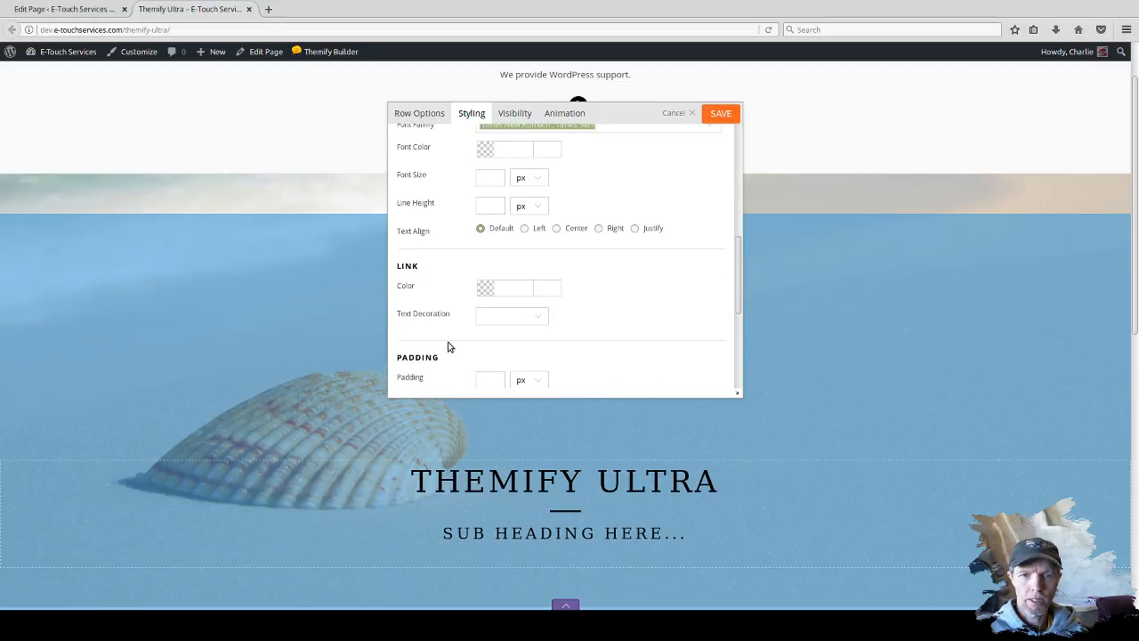
scroll(447, 345, "down", 2)
scroll(451, 353, "down", 2)
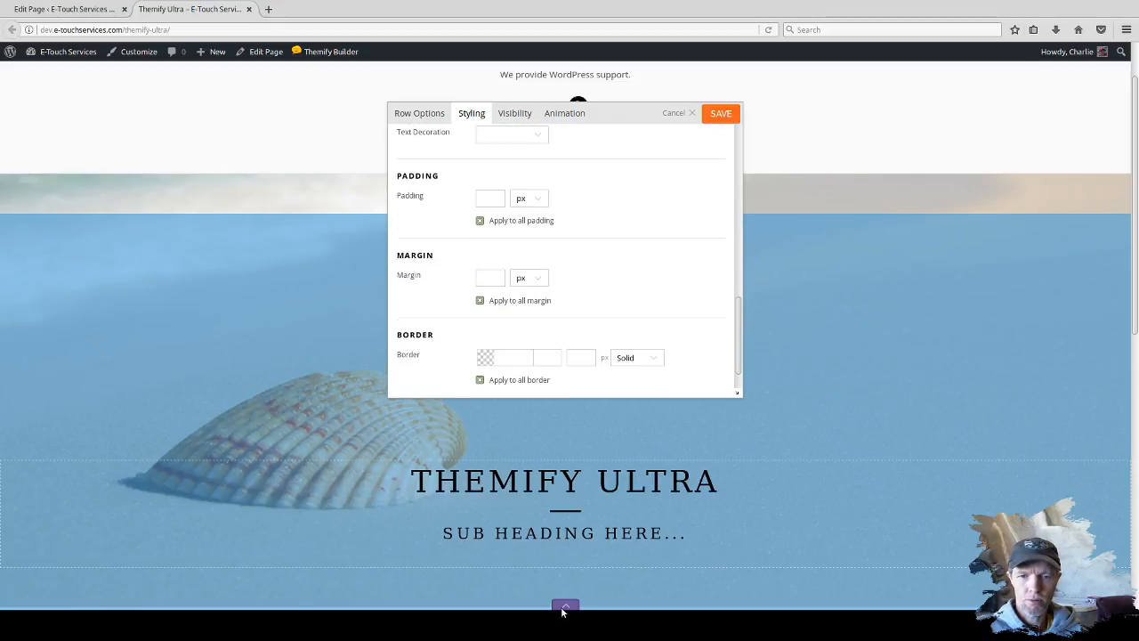
left_click(721, 113)
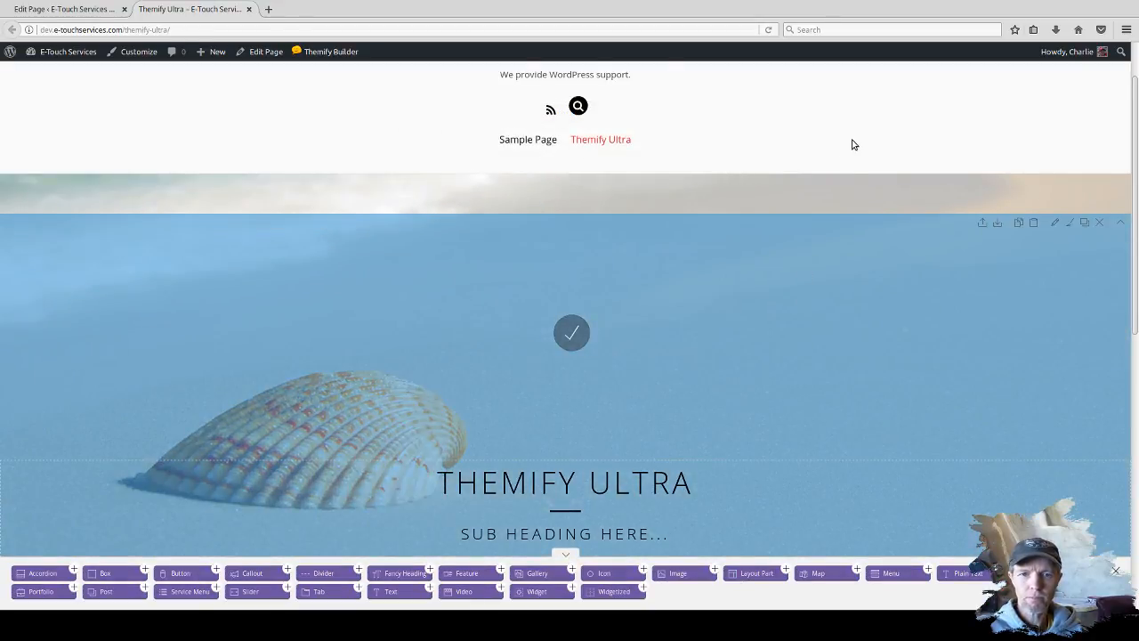
scroll(849, 192, "down", 3)
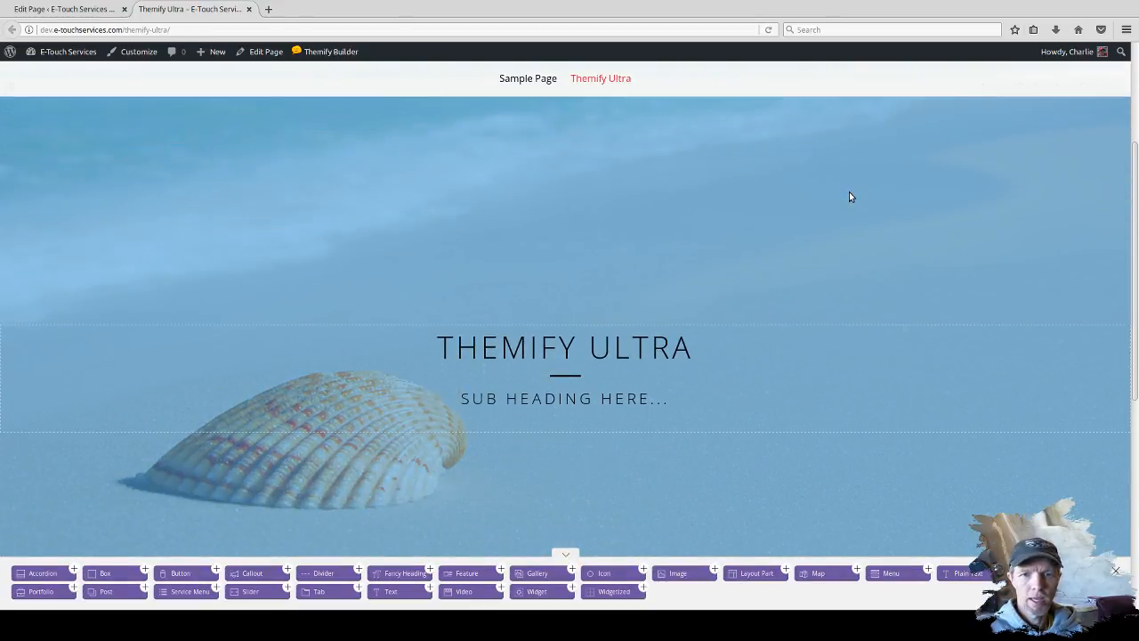
scroll(849, 196, "up", 2)
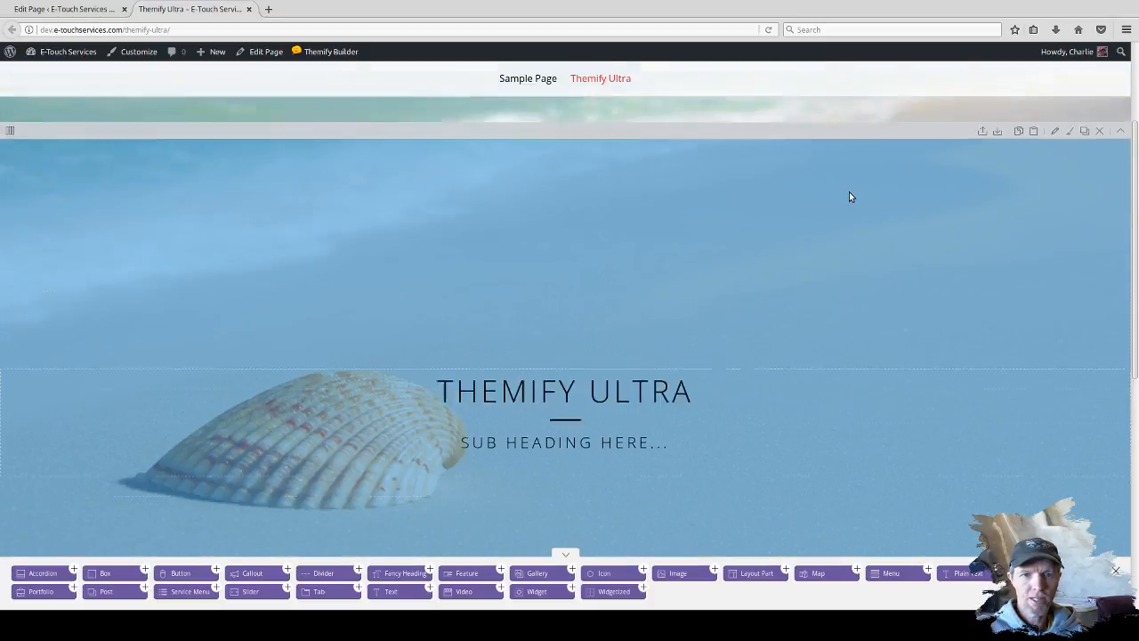
scroll(849, 197, "down", 3)
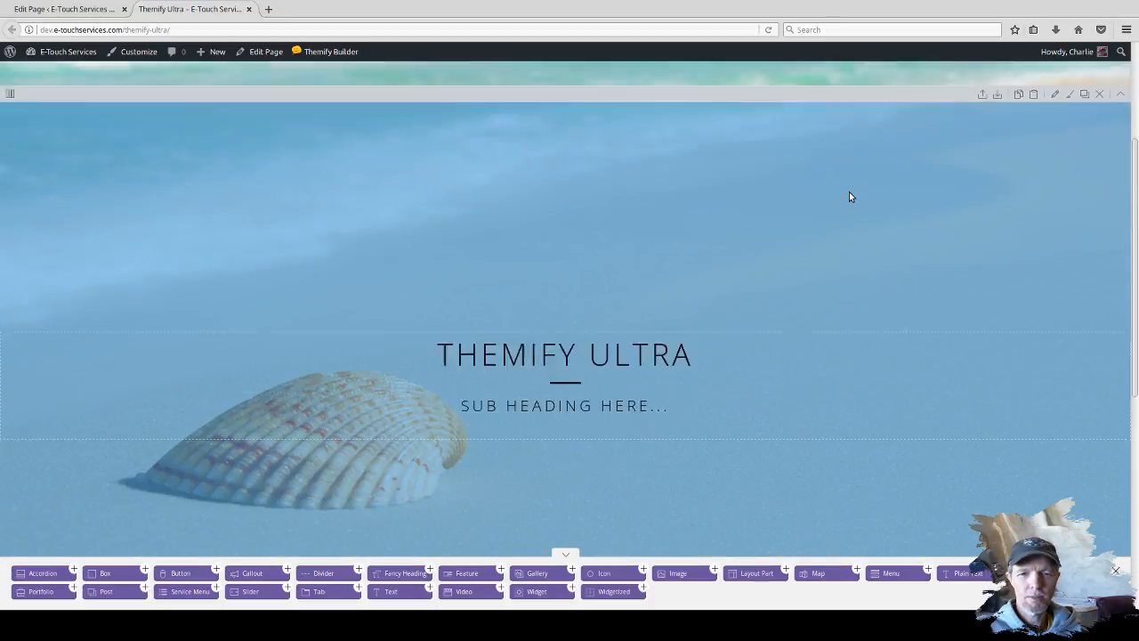
scroll(849, 193, "up", 2)
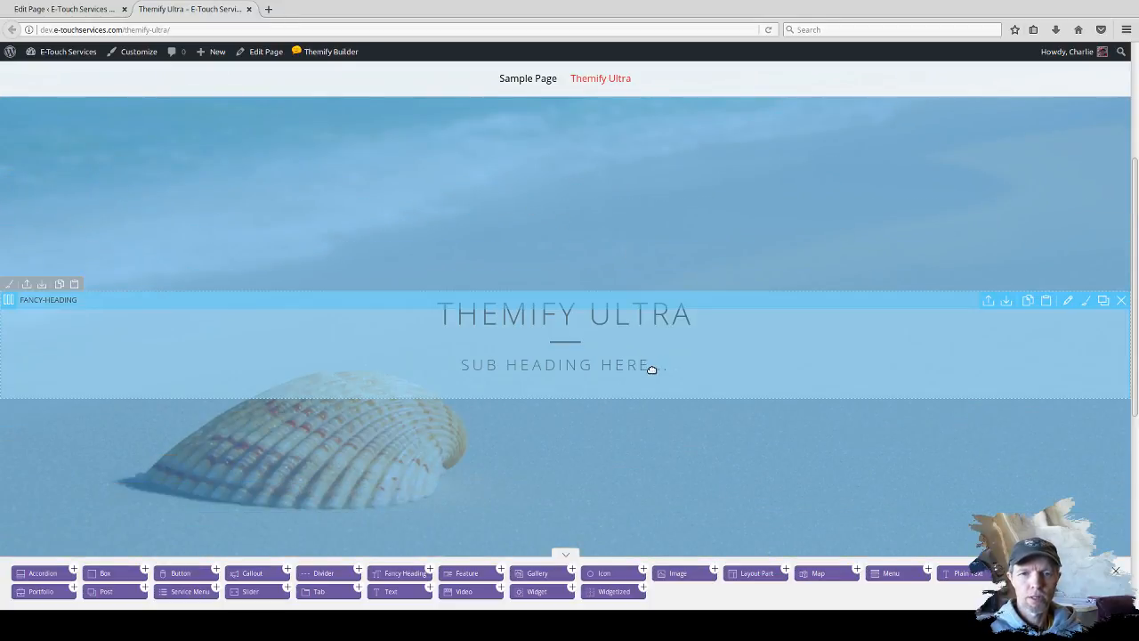
Add a Text module below the Fancy Heading in the full-height row.
scroll(464, 237, "down", 1)
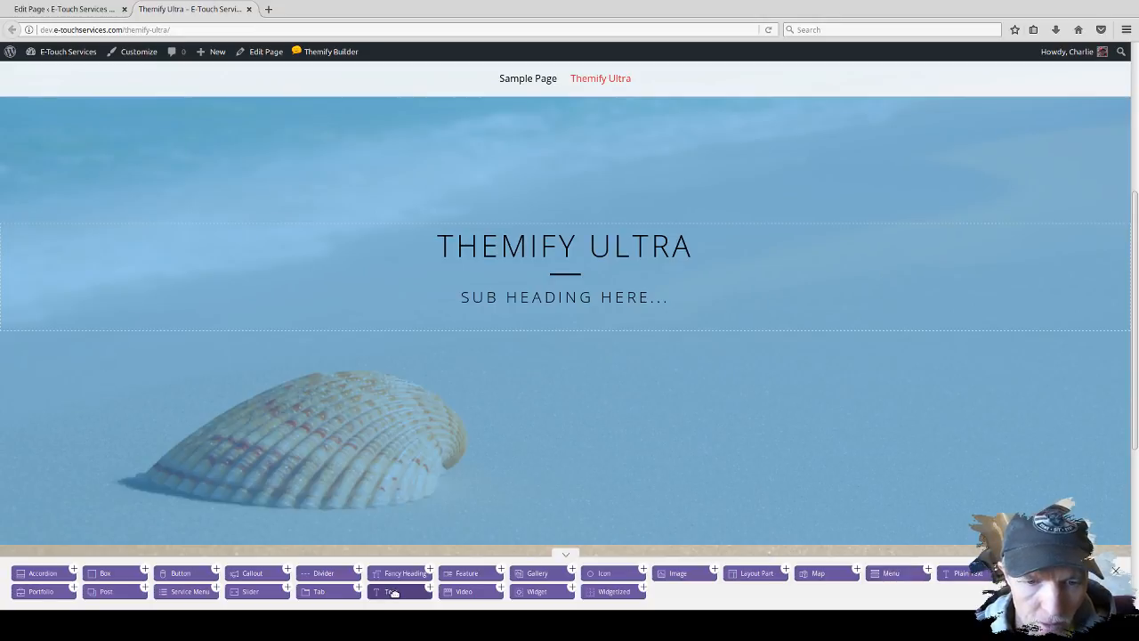
left_click_drag(394, 593, 548, 395)
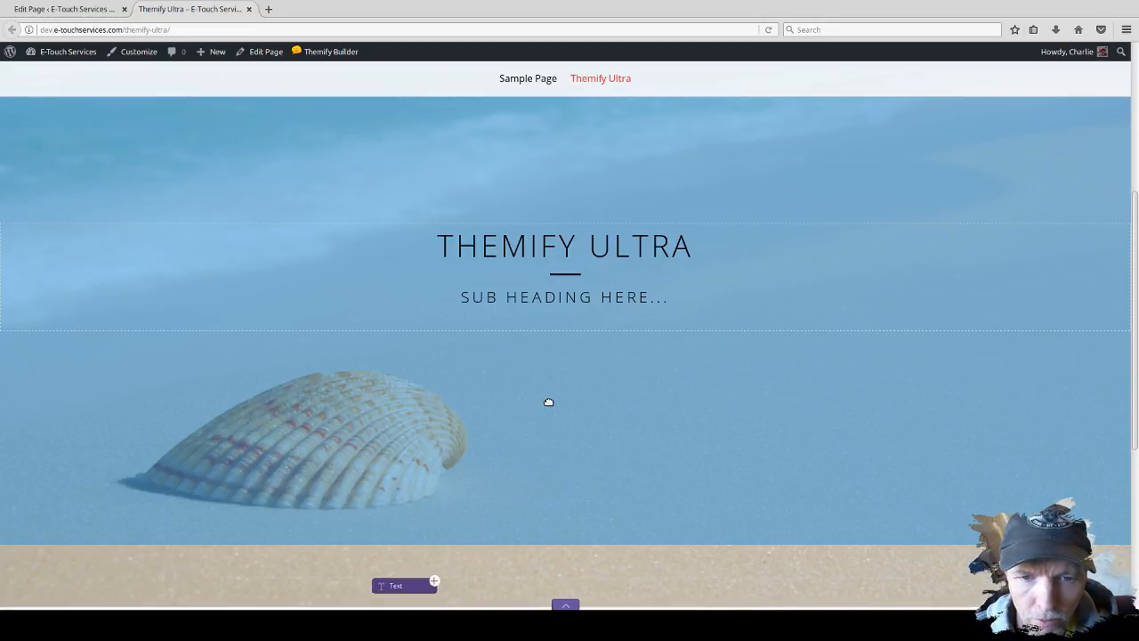
scroll(555, 458, "down", 3)
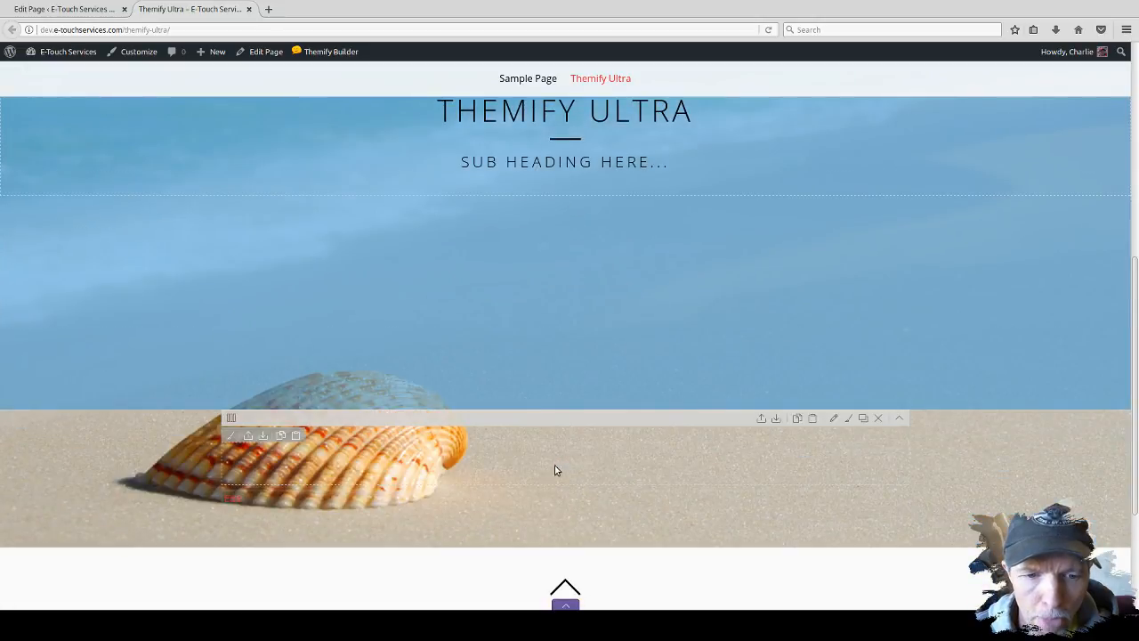
left_click(565, 607)
left_click_drag(392, 592, 552, 195)
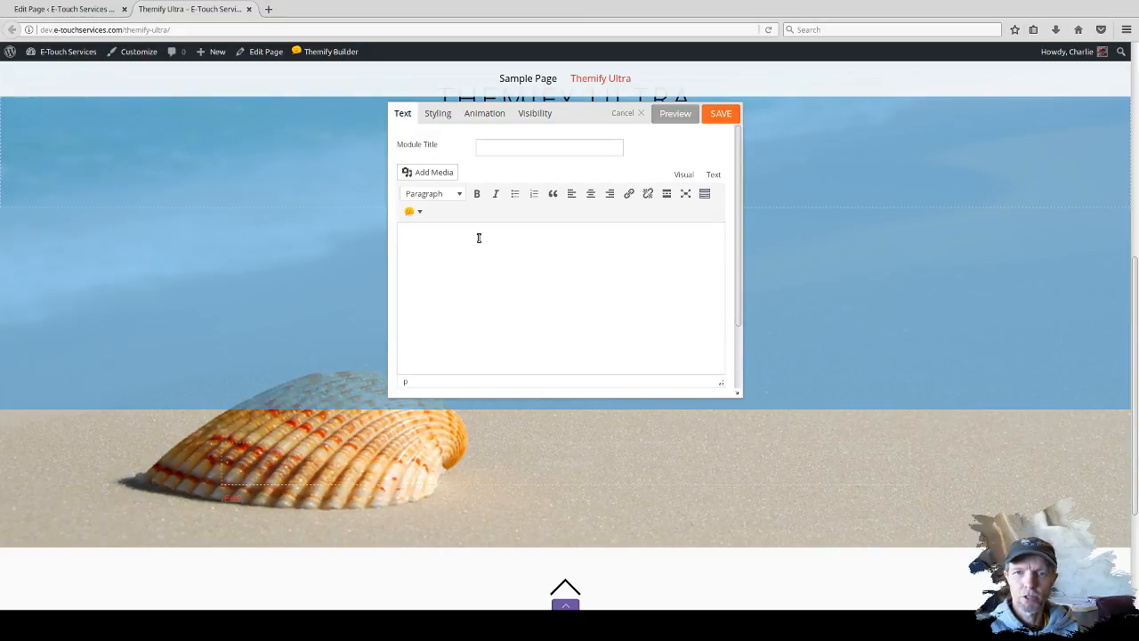
Insert the e-touch-services.png logo from the media library into the Text module, center it, and save the module.
left_click(421, 173)
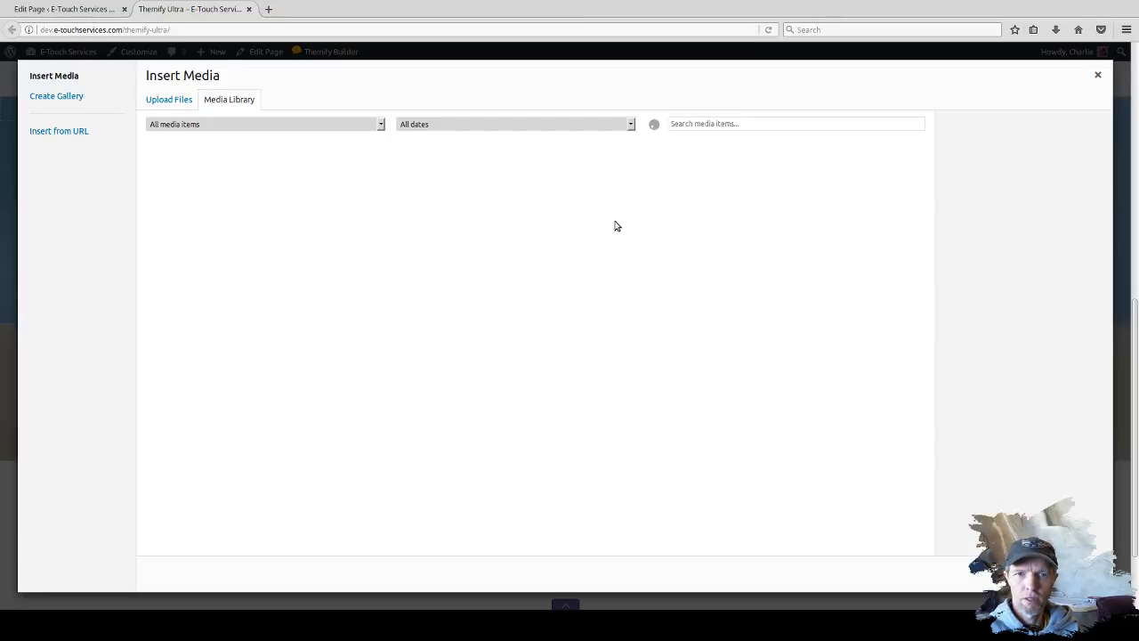
left_click(353, 194)
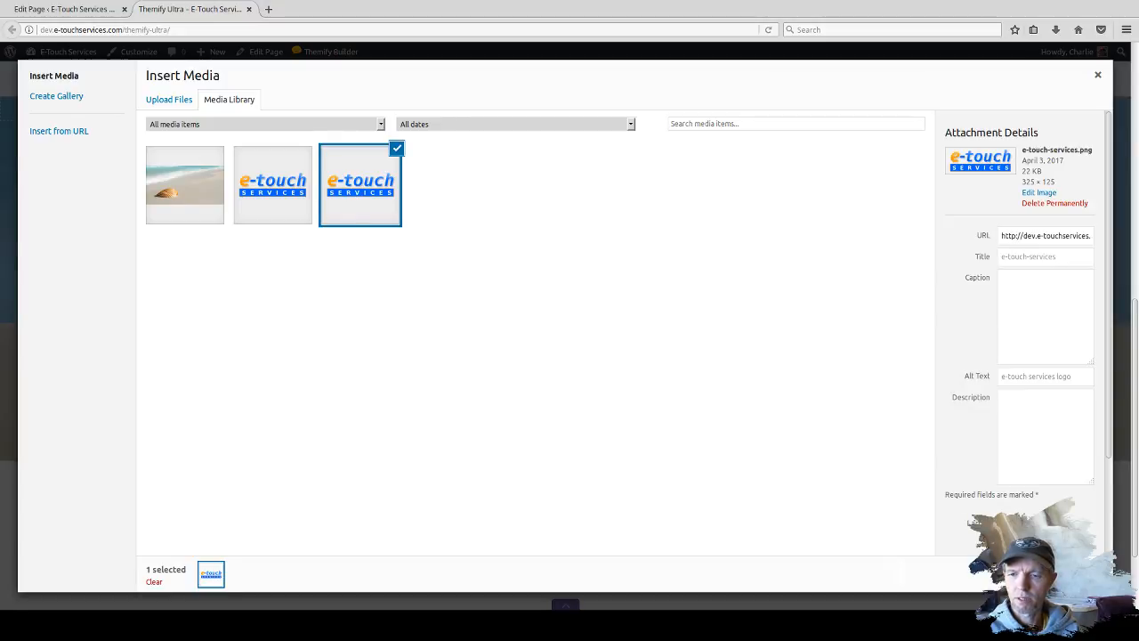
left_click(1050, 574)
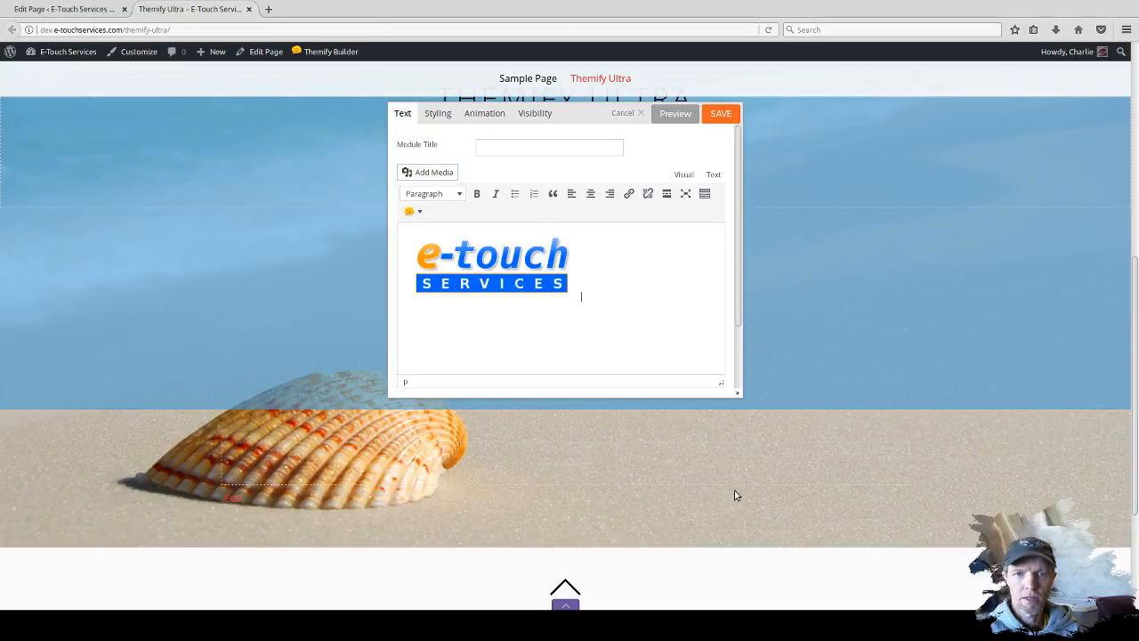
left_click(590, 193)
left_click(720, 114)
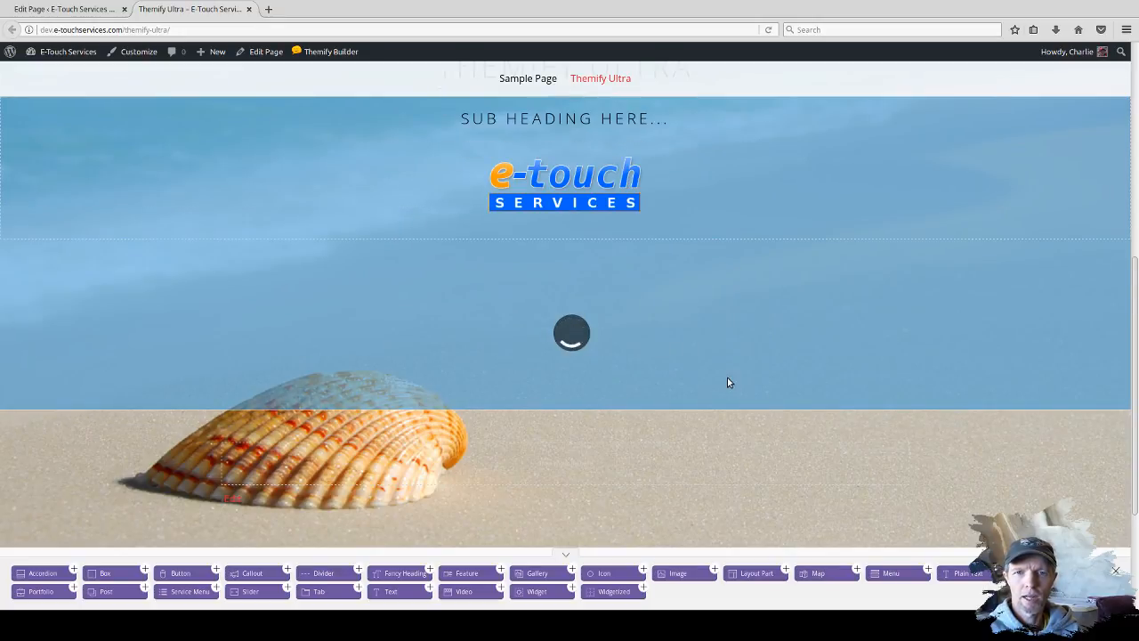
scroll(580, 391, "down", 1)
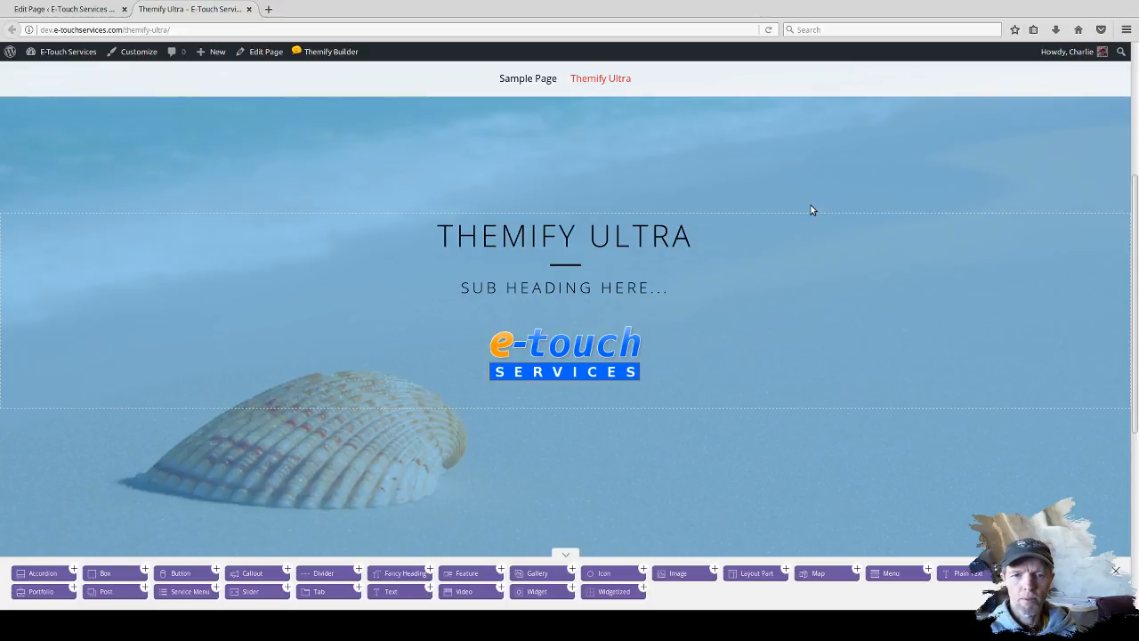
scroll(810, 210, "down", 1)
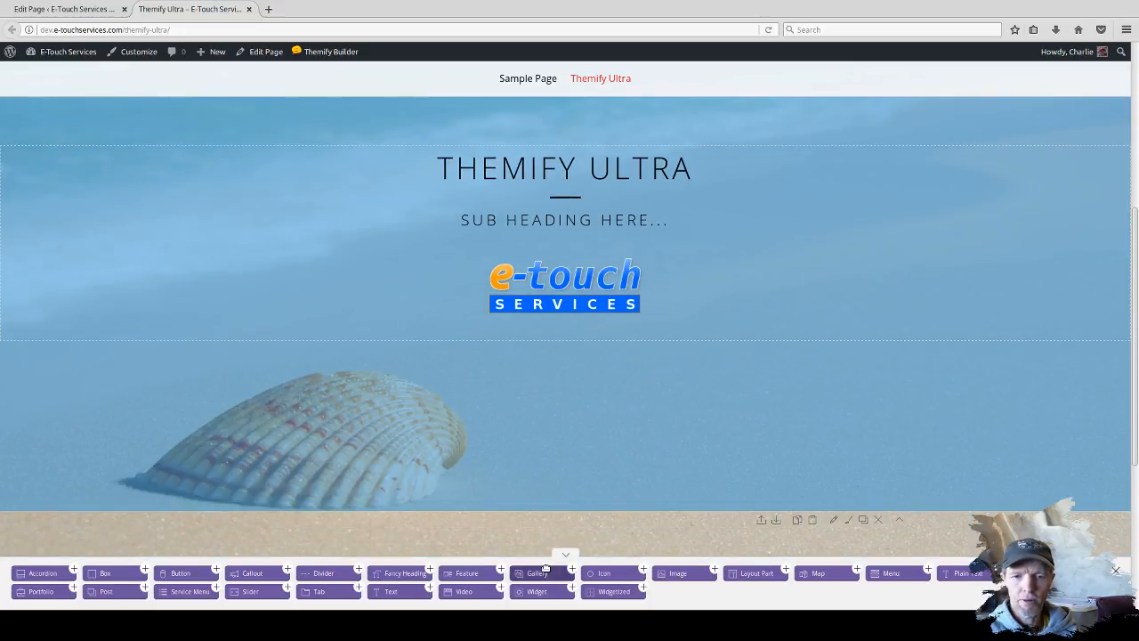
left_click_drag(539, 575, 840, 315)
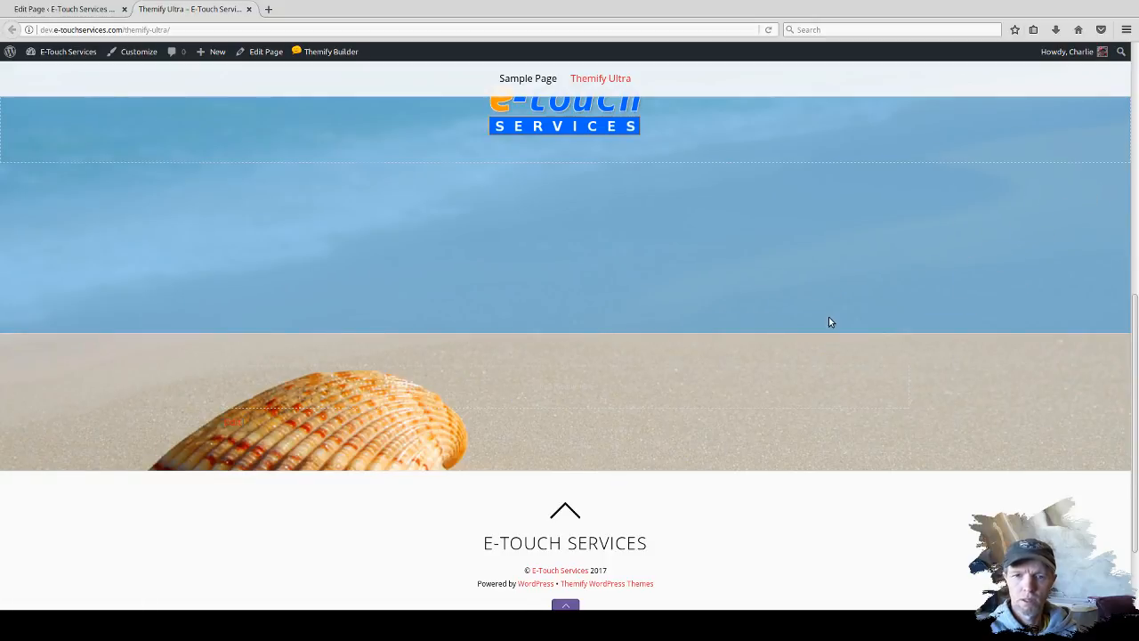
Split the empty row below the tinted row into two columns and narrow the first column to about a fifth of the row.
scroll(679, 405, "down", 3)
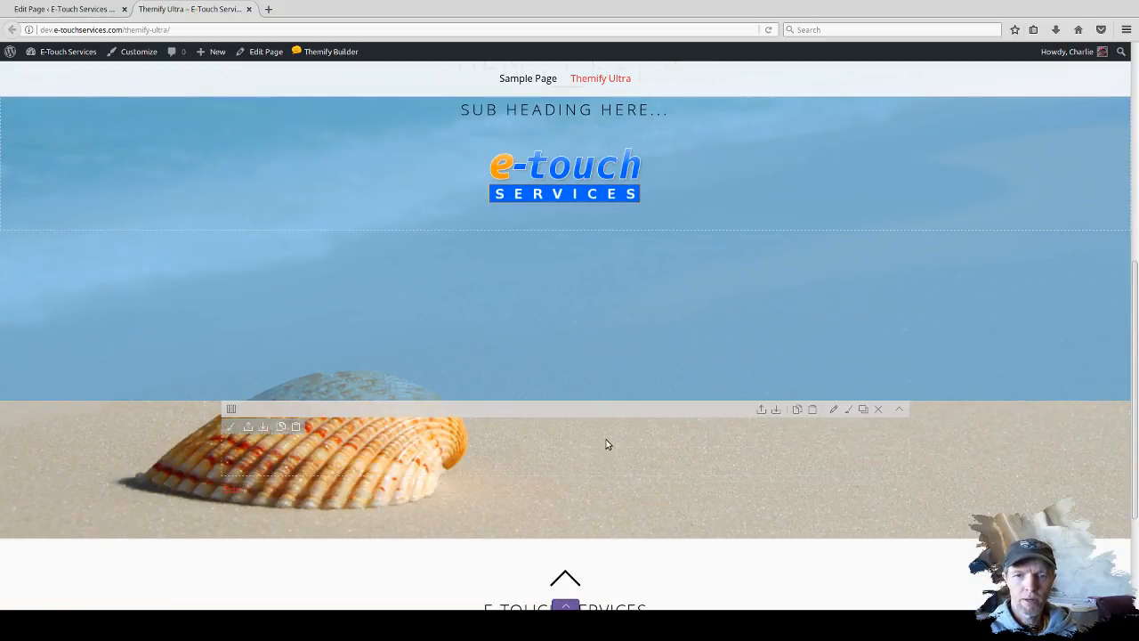
scroll(663, 357, "up", 8)
scroll(661, 357, "down", 6)
scroll(669, 409, "down", 2)
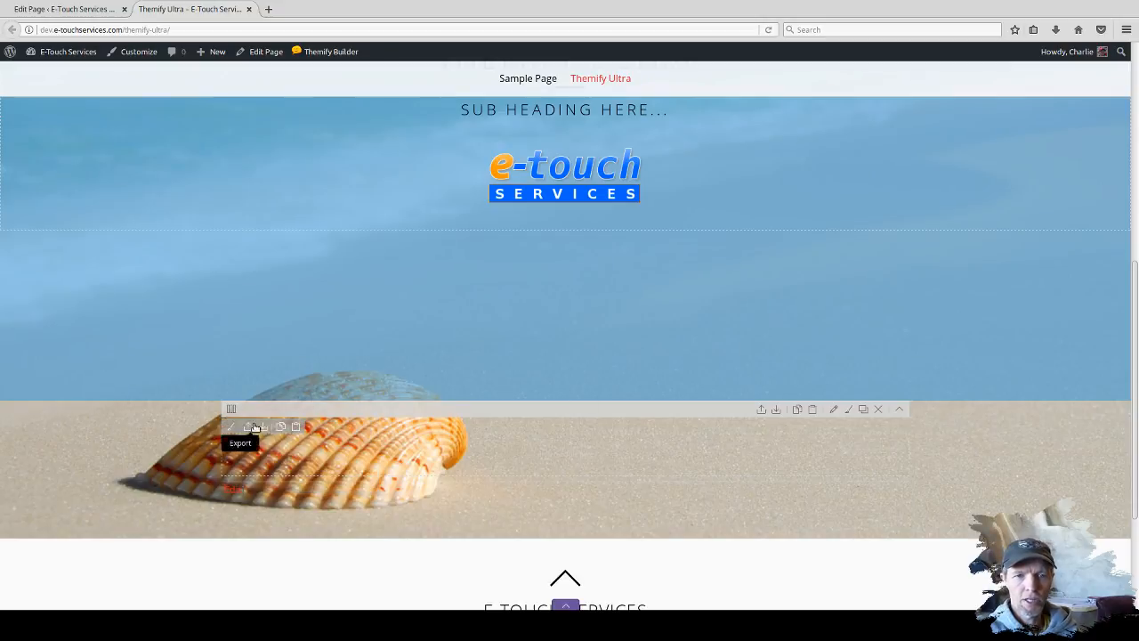
mouse_move(233, 411)
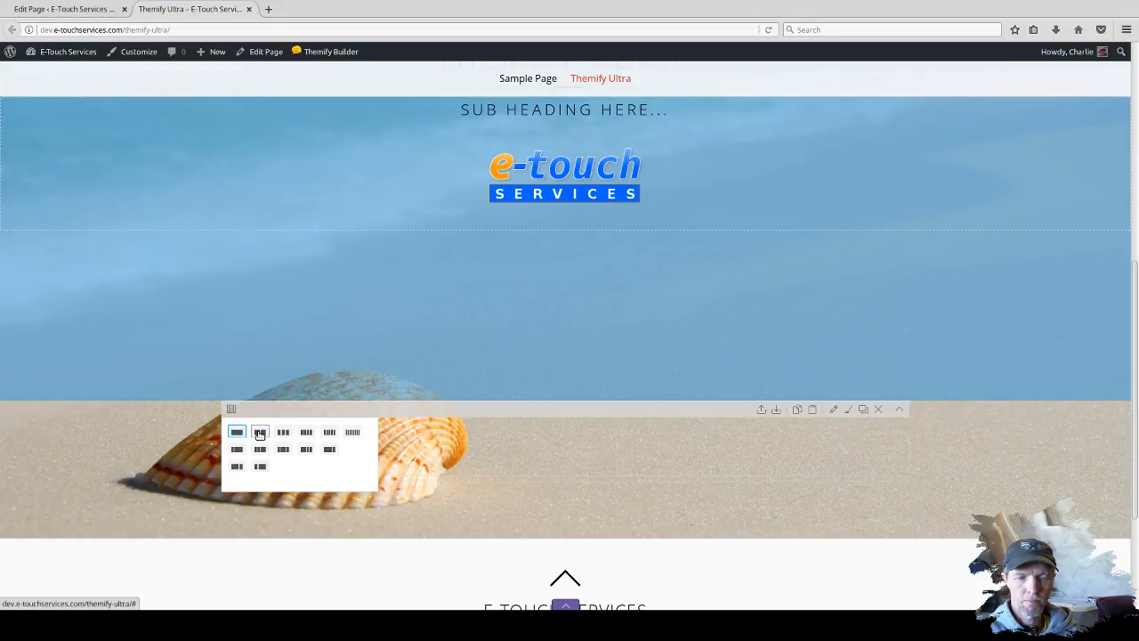
left_click(259, 432)
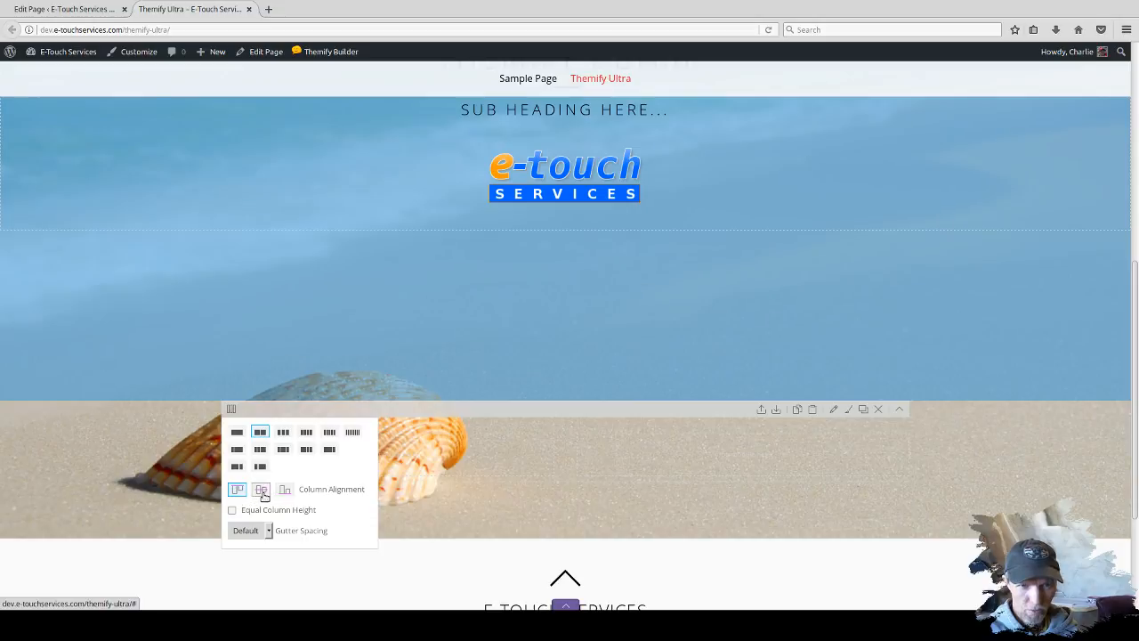
scroll(287, 513, "down", 2)
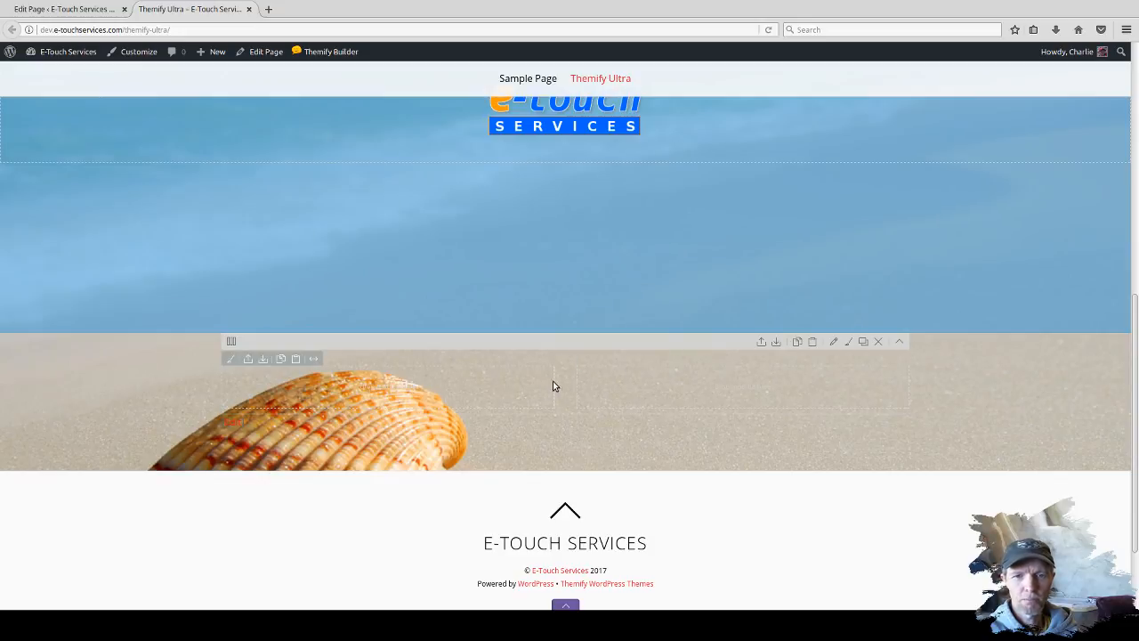
left_click_drag(554, 386, 377, 386)
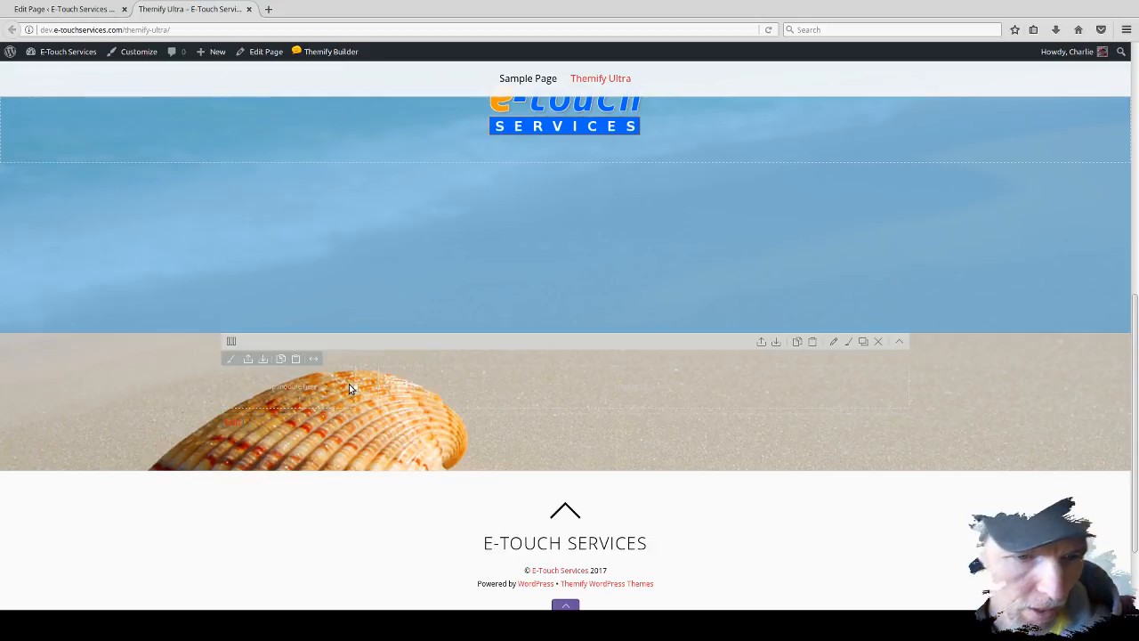
Move the logo's Text module from the tinted row into the narrow first column of the row below.
scroll(556, 257, "up", 2)
scroll(555, 256, "down", 1)
left_click_drag(568, 132, 297, 414)
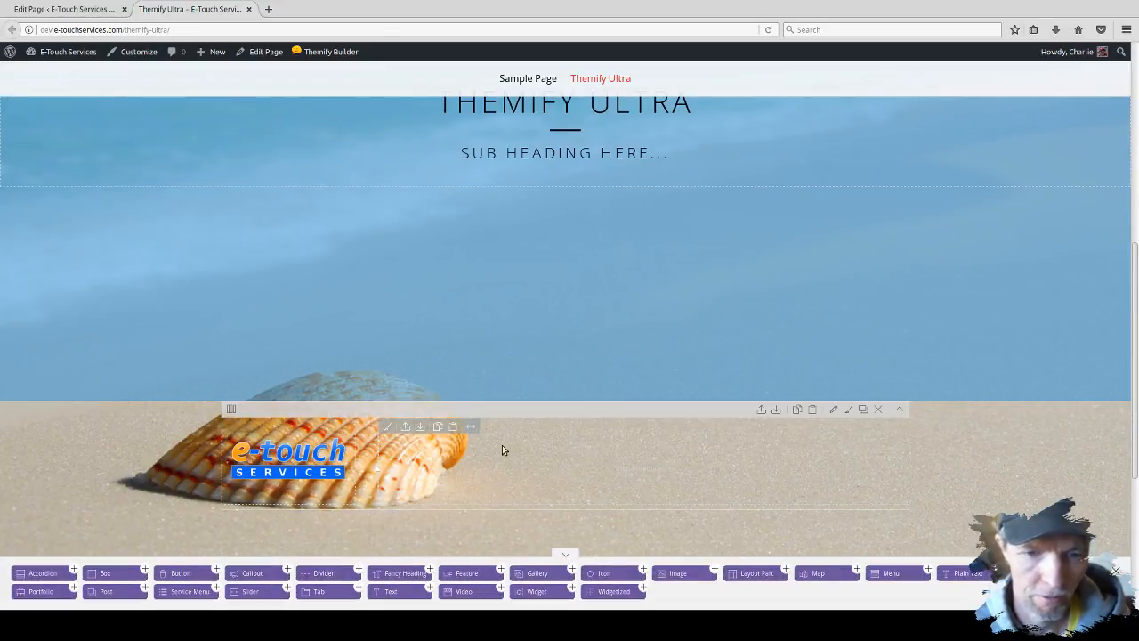
Move the Fancy Heading into the wide column beside the logo and back into the tinted row.
left_click_drag(575, 134, 457, 463)
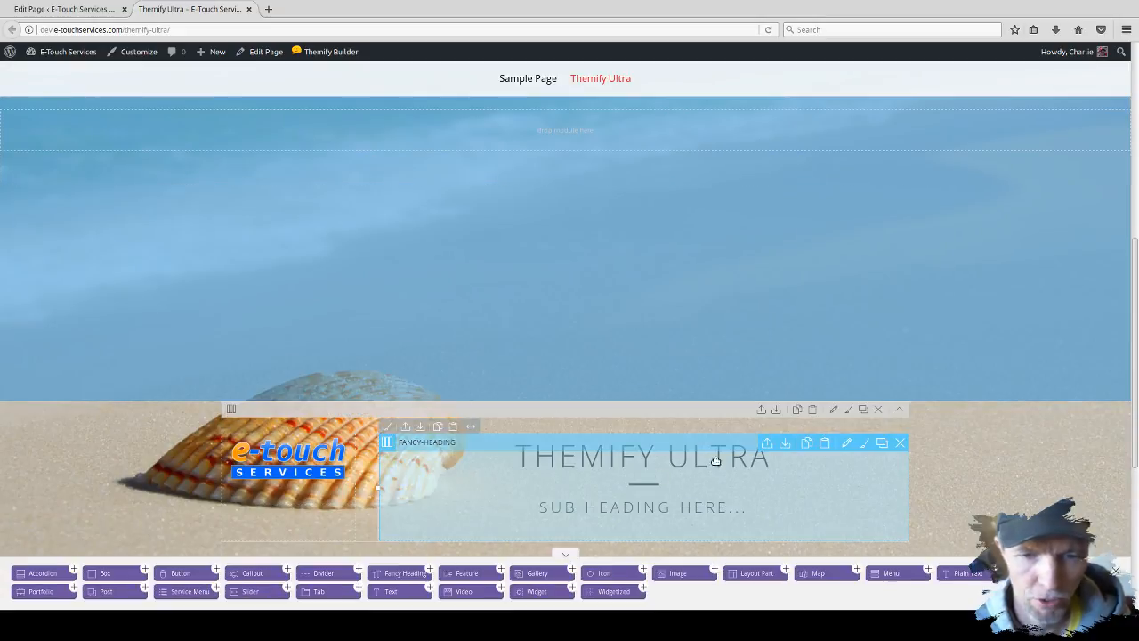
scroll(863, 315, "down", 2)
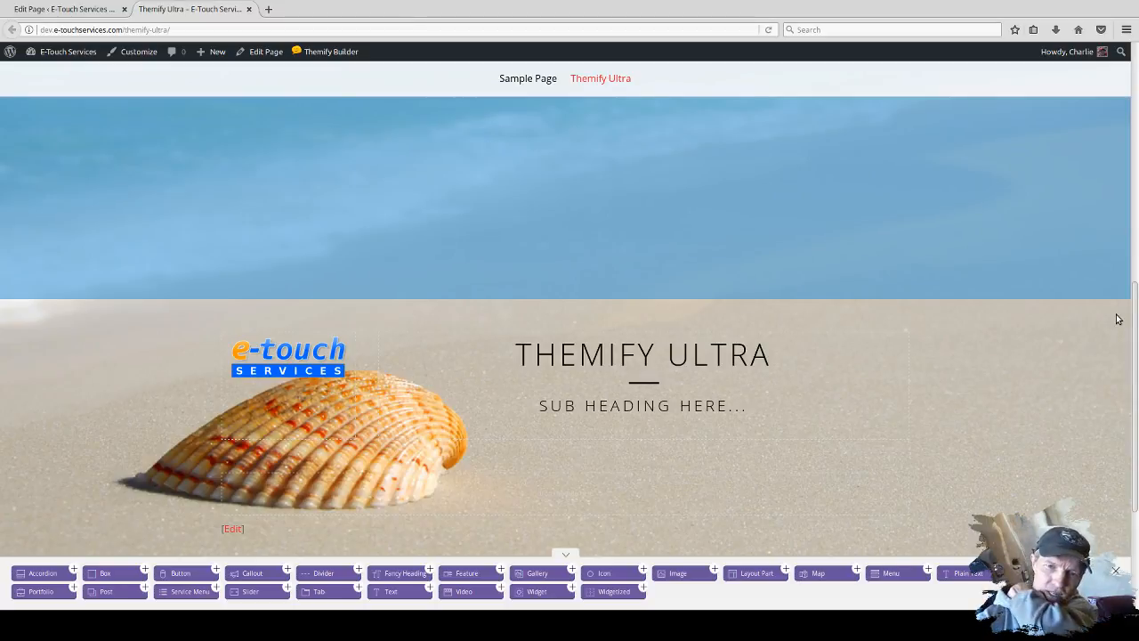
scroll(986, 342, "up", 2)
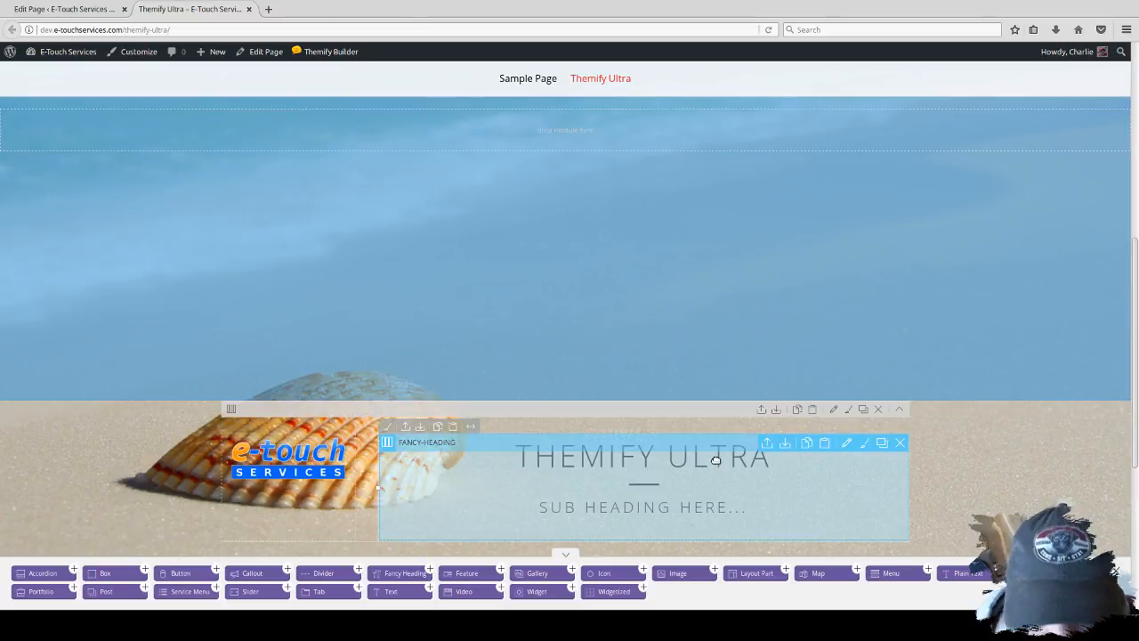
left_click_drag(716, 460, 643, 153)
Add a Feature module to the wide column beside the logo, title it Feature One with the text Test, and save it.
scroll(692, 478, "down", 2)
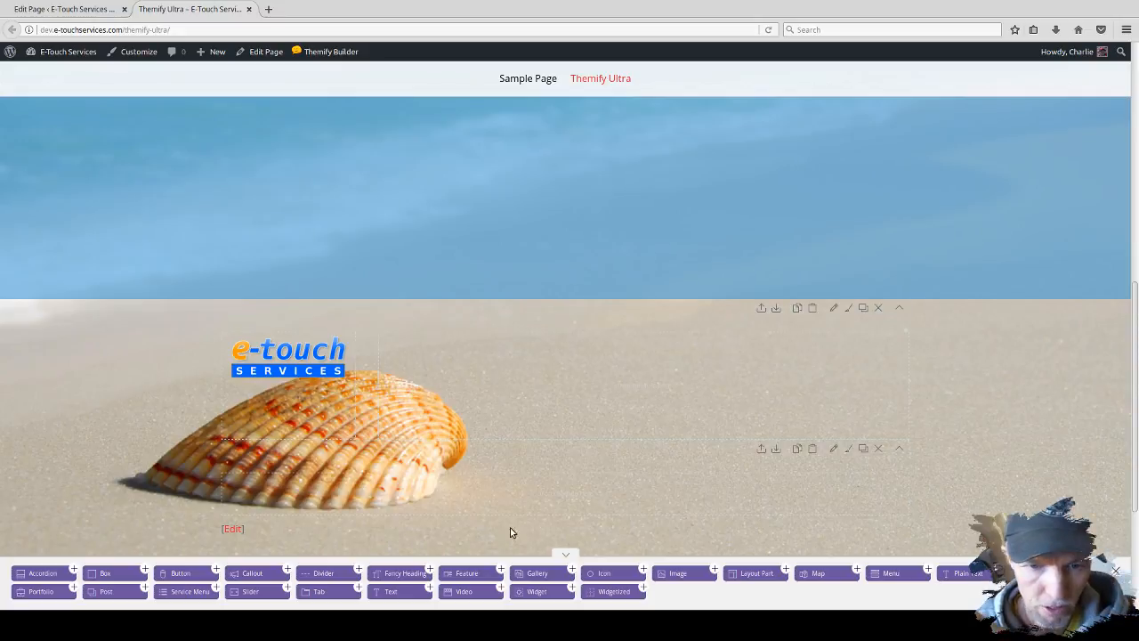
left_click_drag(478, 573, 514, 368)
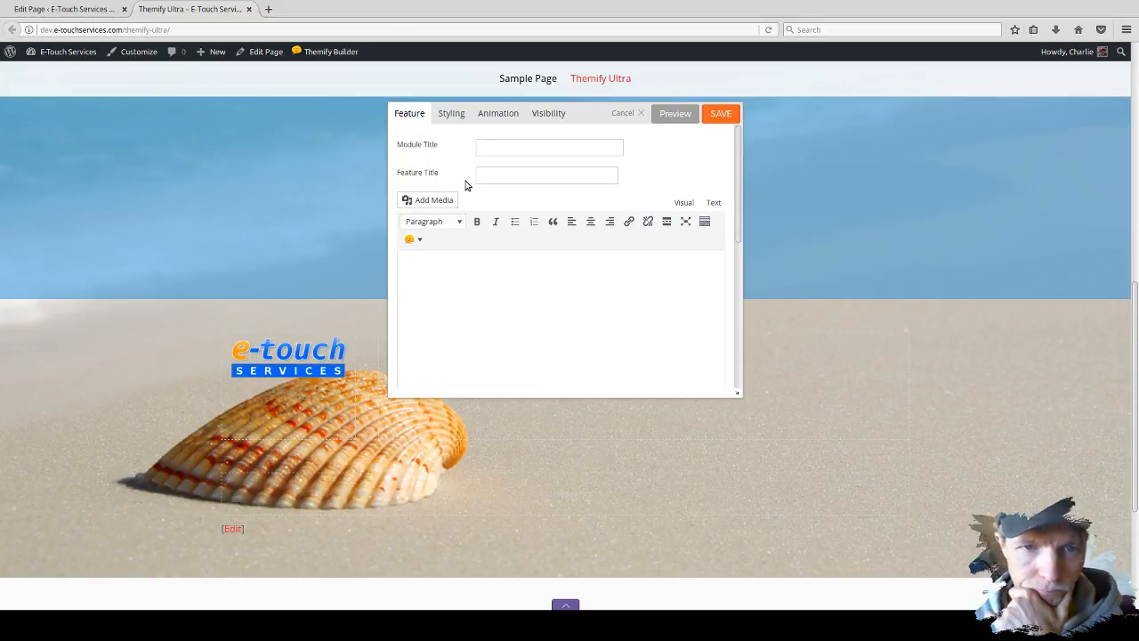
left_click(494, 174)
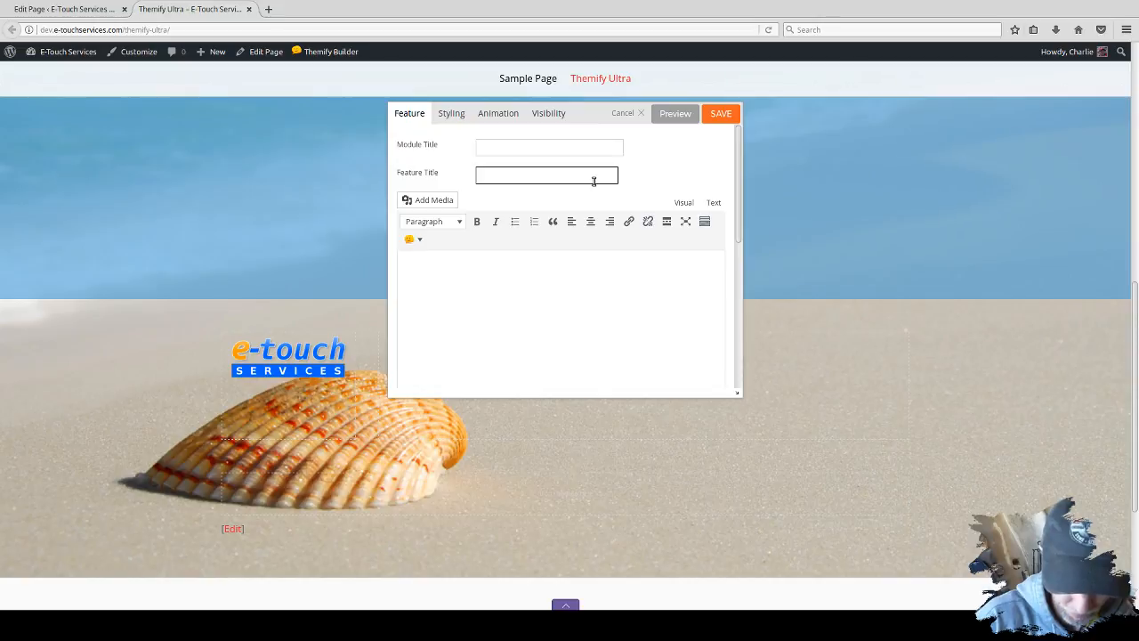
type("Featu")
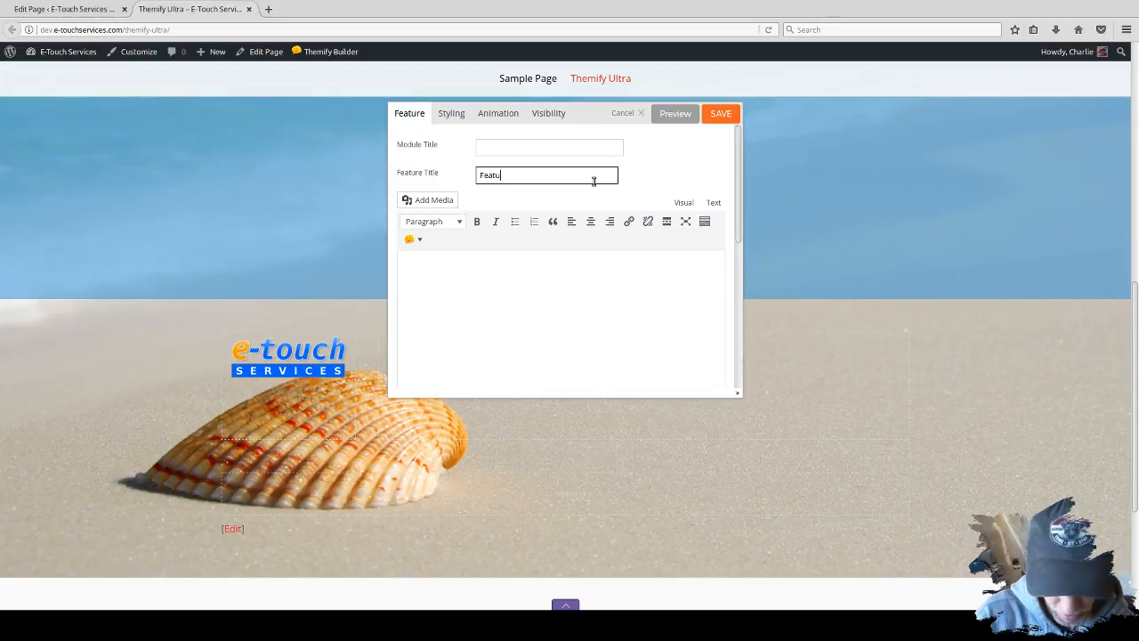
type("re One")
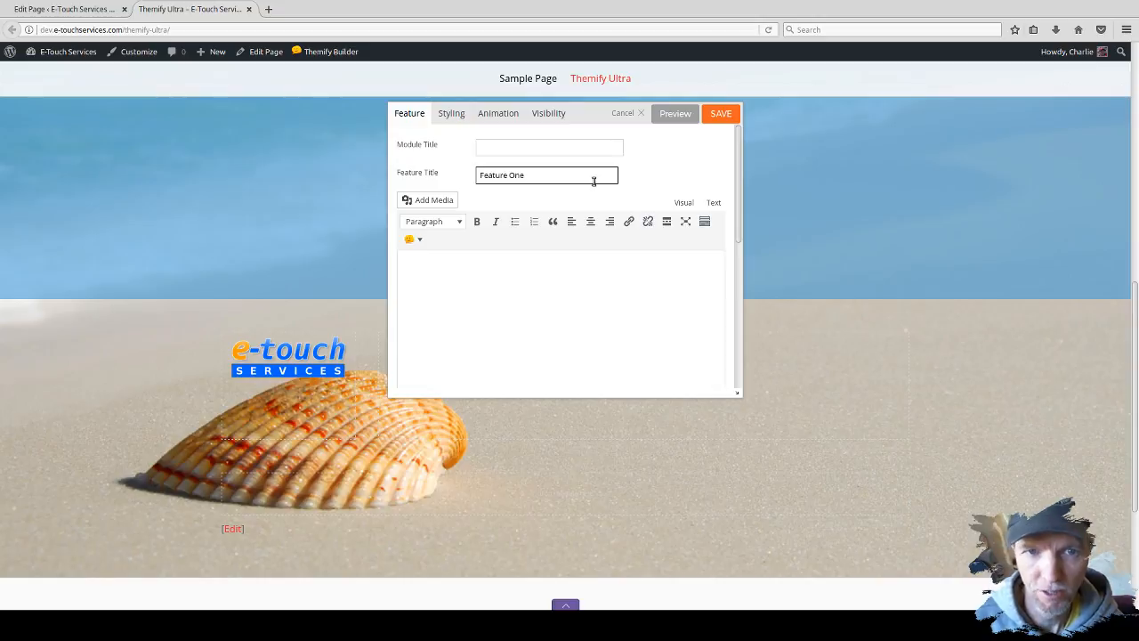
left_click(536, 299)
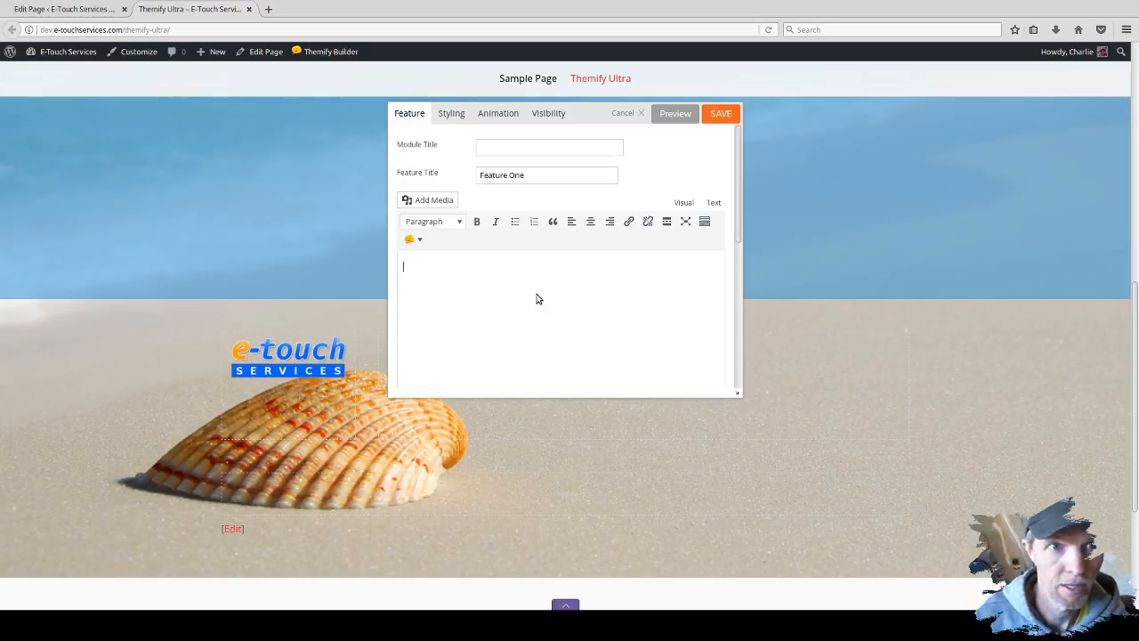
type("T")
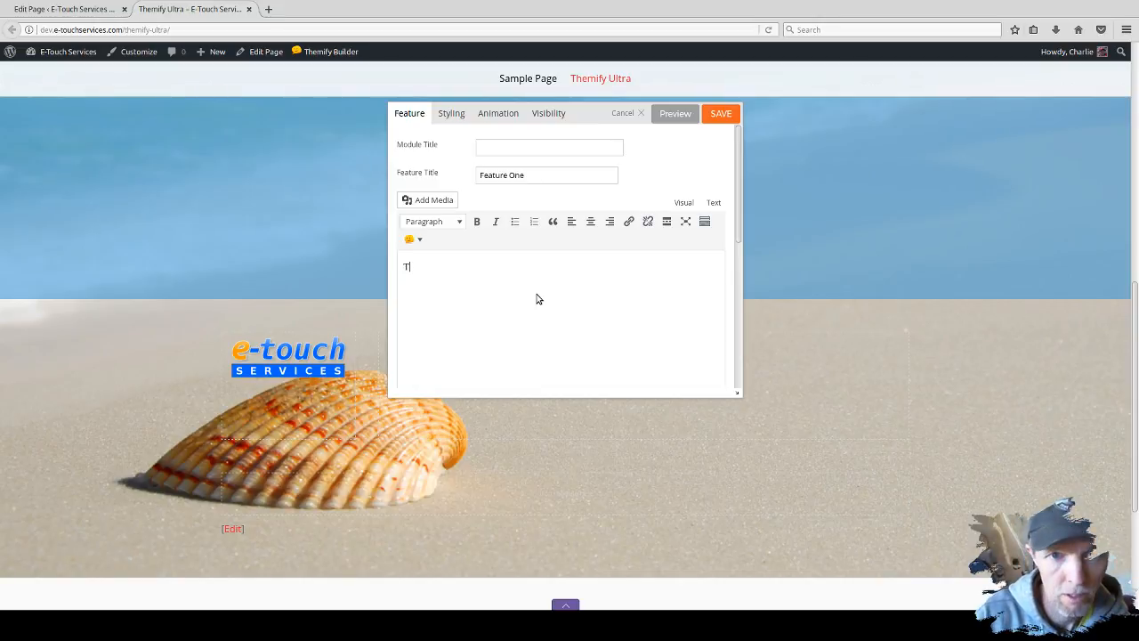
type("e")
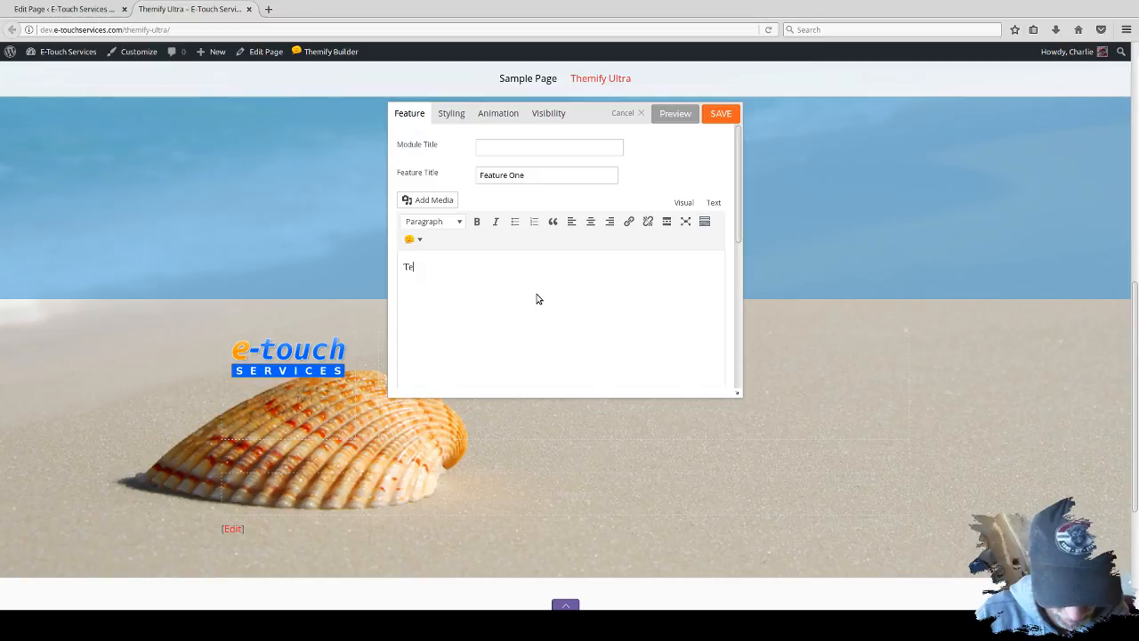
type("st")
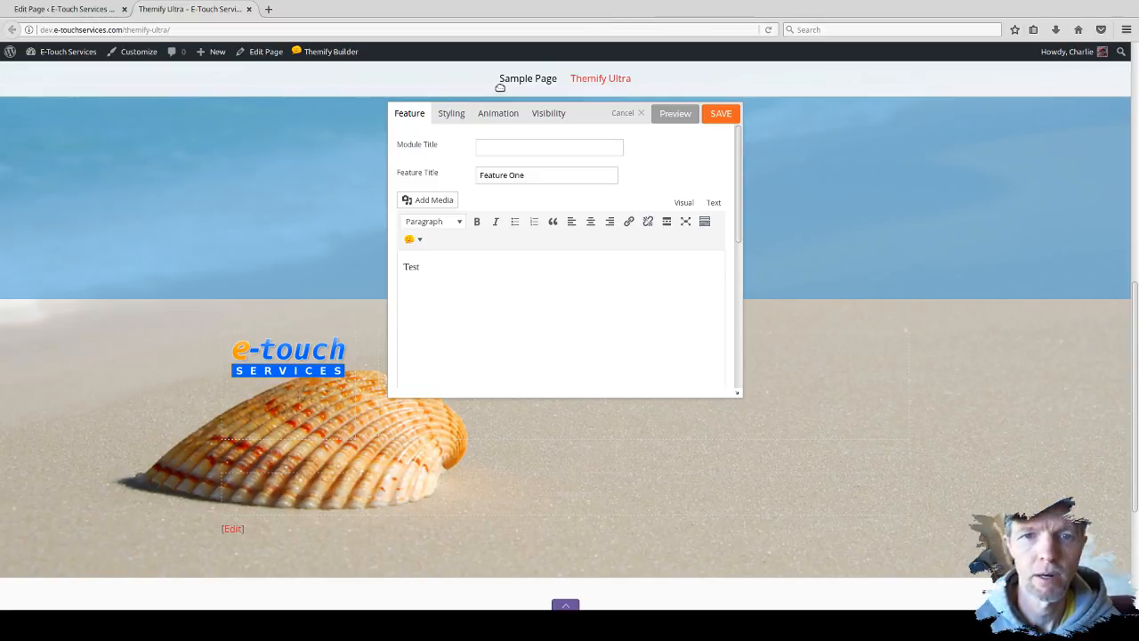
left_click(721, 115)
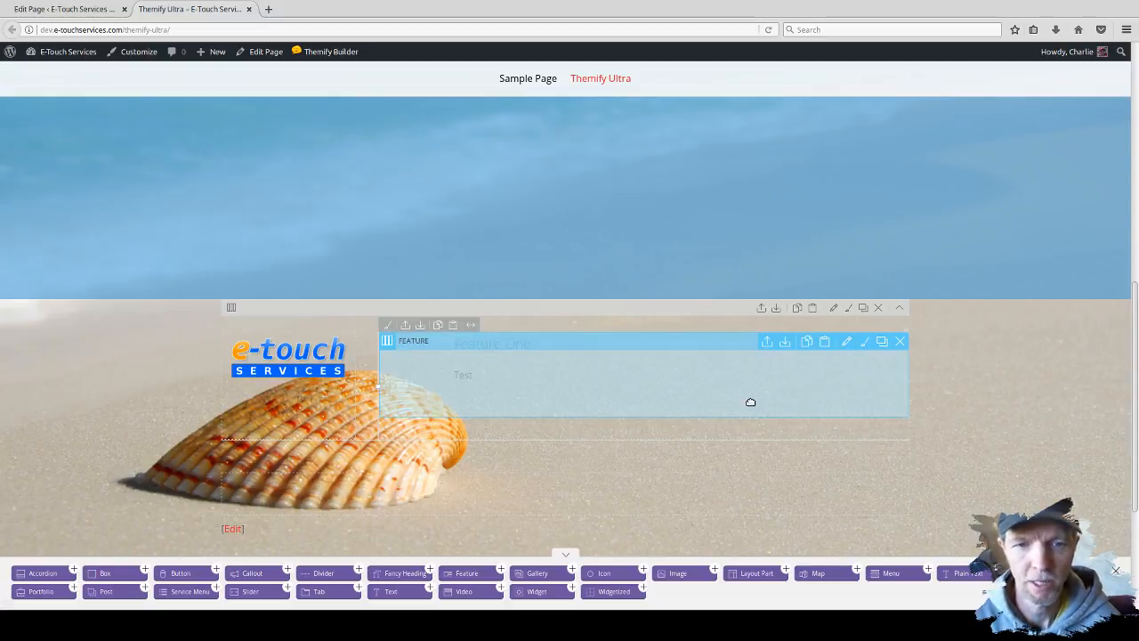
Open the animation settings of the logo's Text module and try the appearance effects bounce, swing and jello.
mouse_move(387, 342)
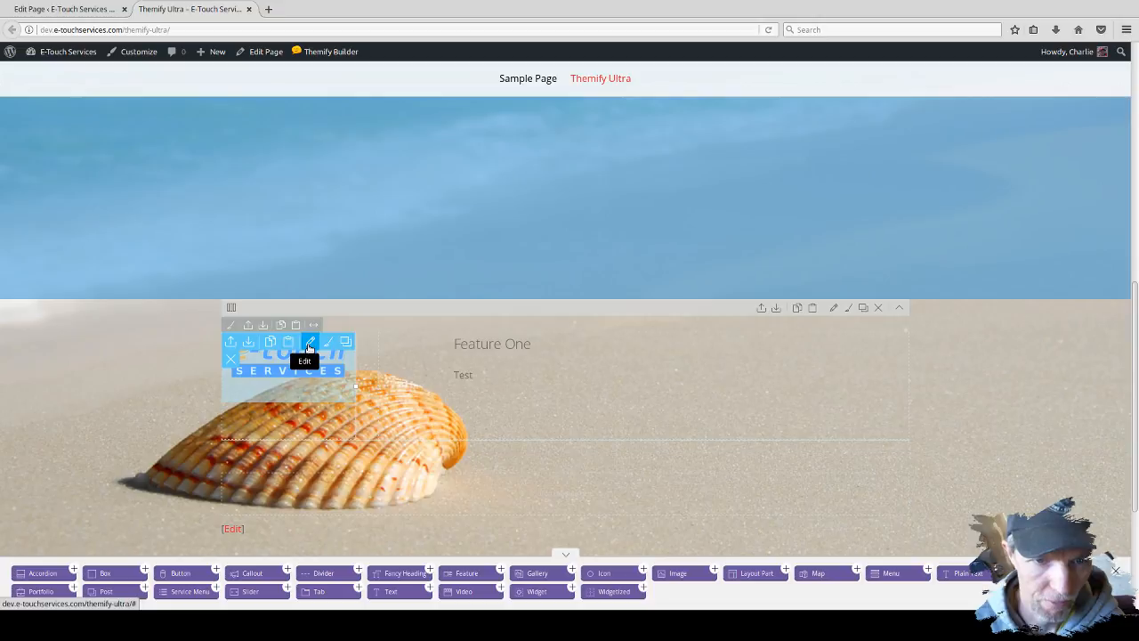
left_click(337, 348)
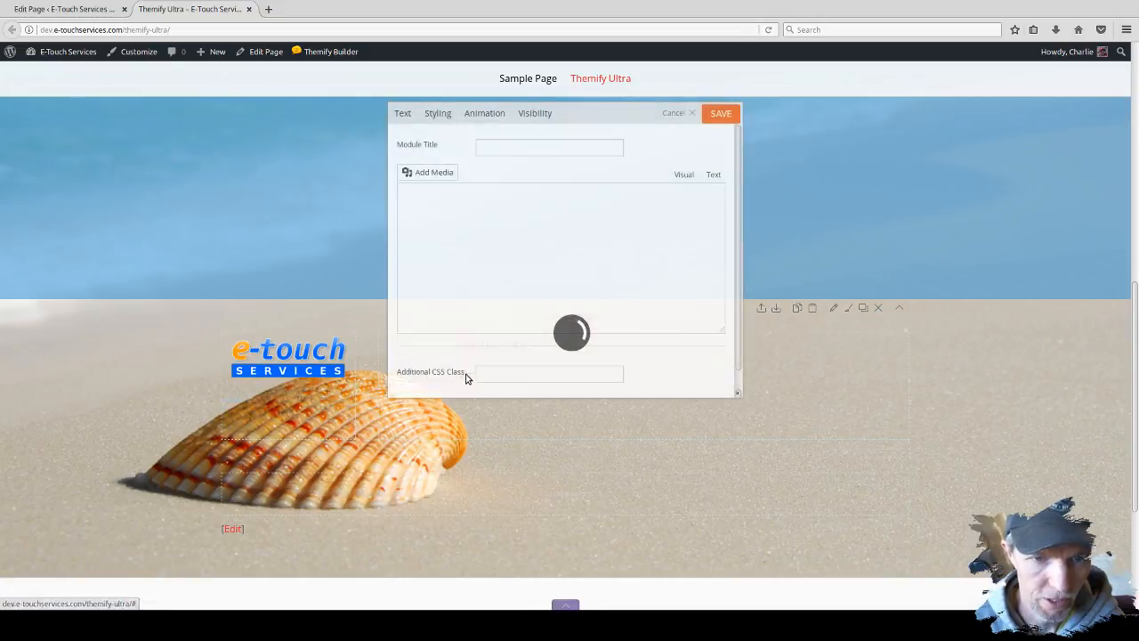
left_click(437, 113)
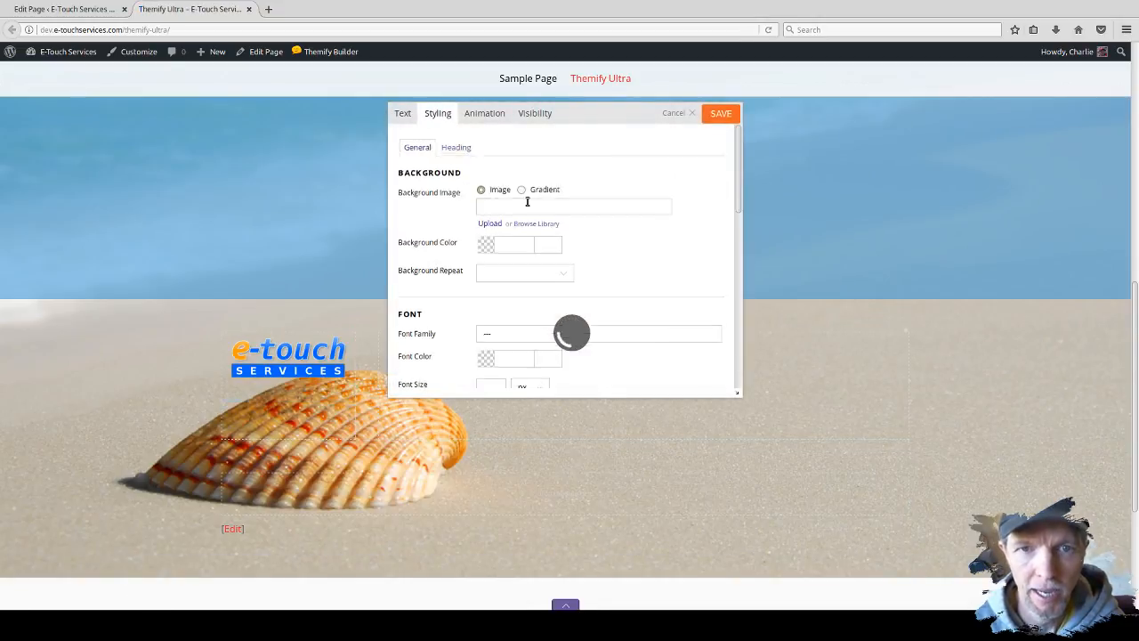
left_click(484, 113)
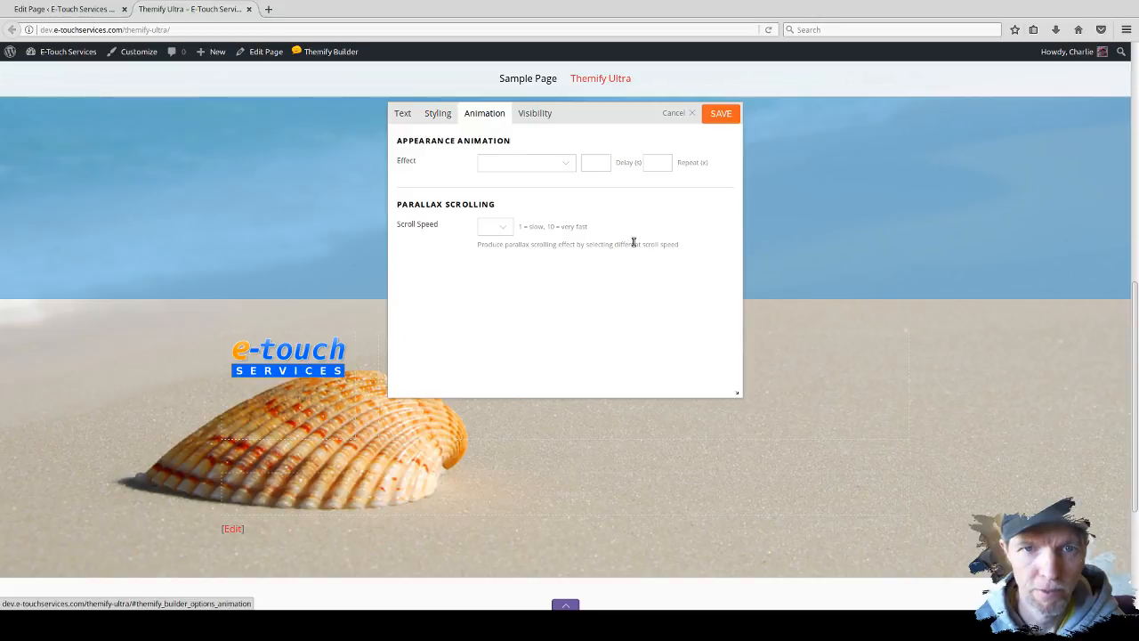
left_click(564, 163)
left_click(534, 216)
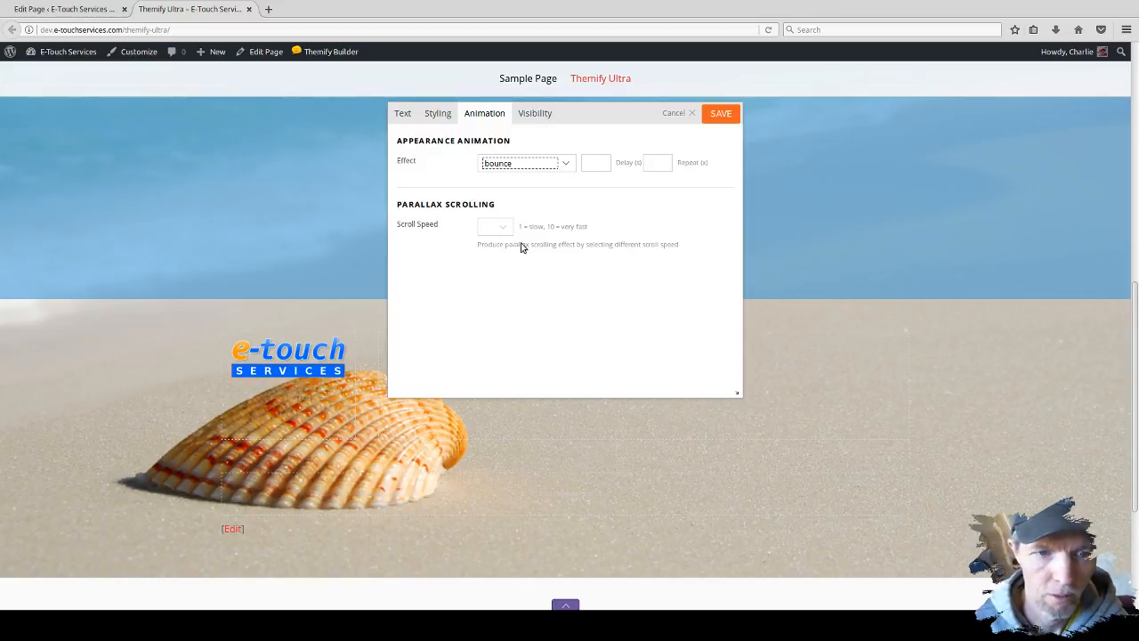
left_click(519, 288)
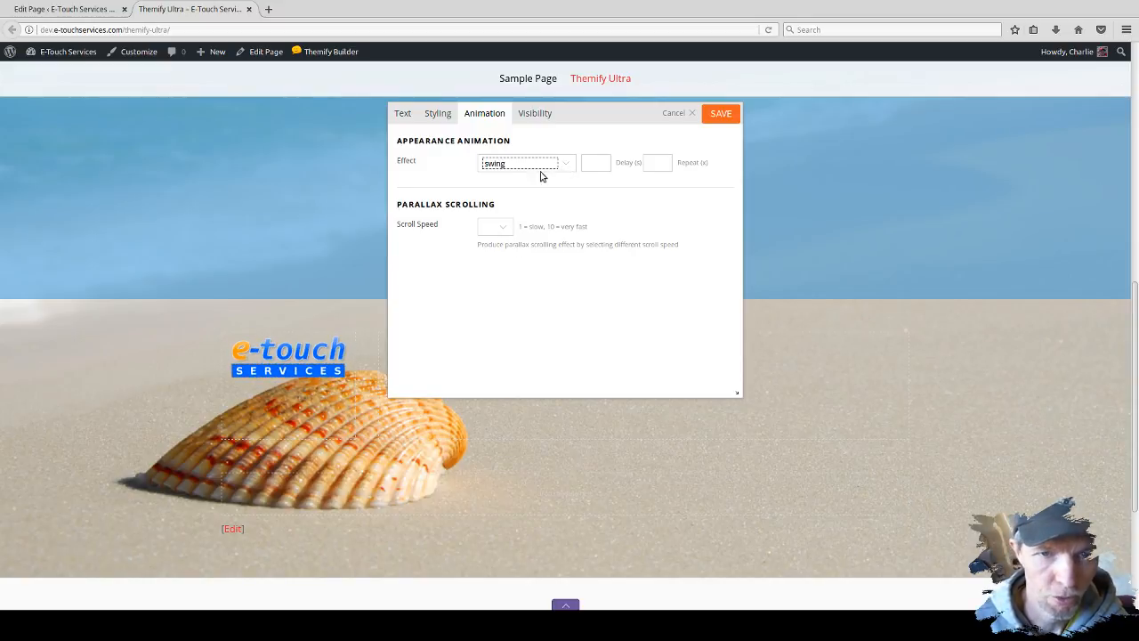
left_click(517, 341)
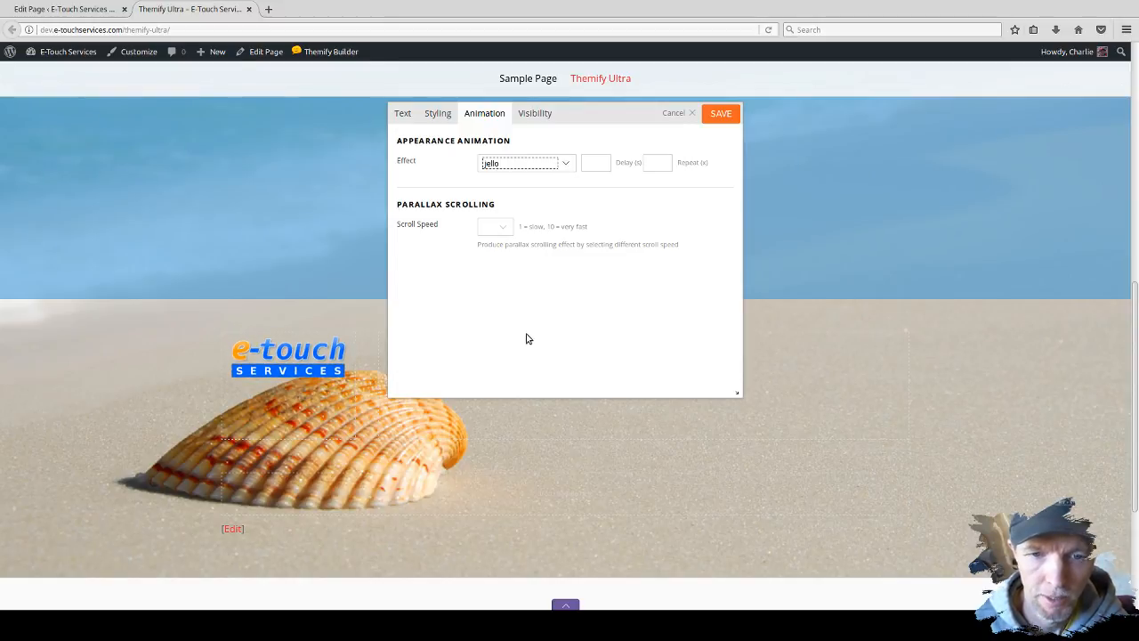
Try the appearance effects bounceIn, bounceInLeft, bounceOut and bounceOutDown on the logo's Text module.
key("Down")
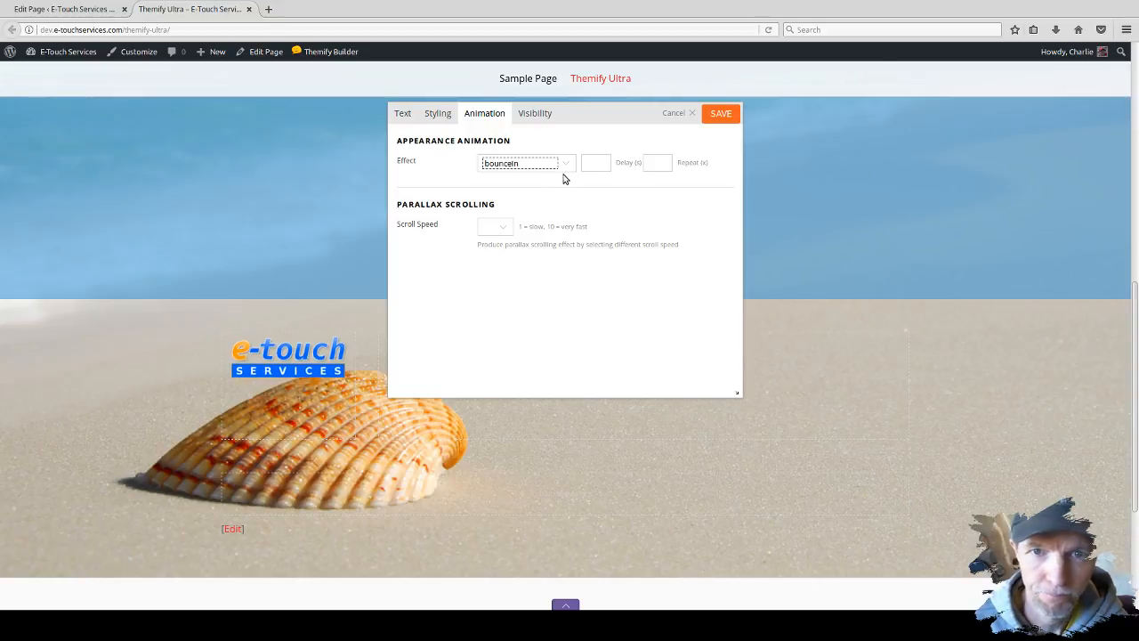
key("Down")
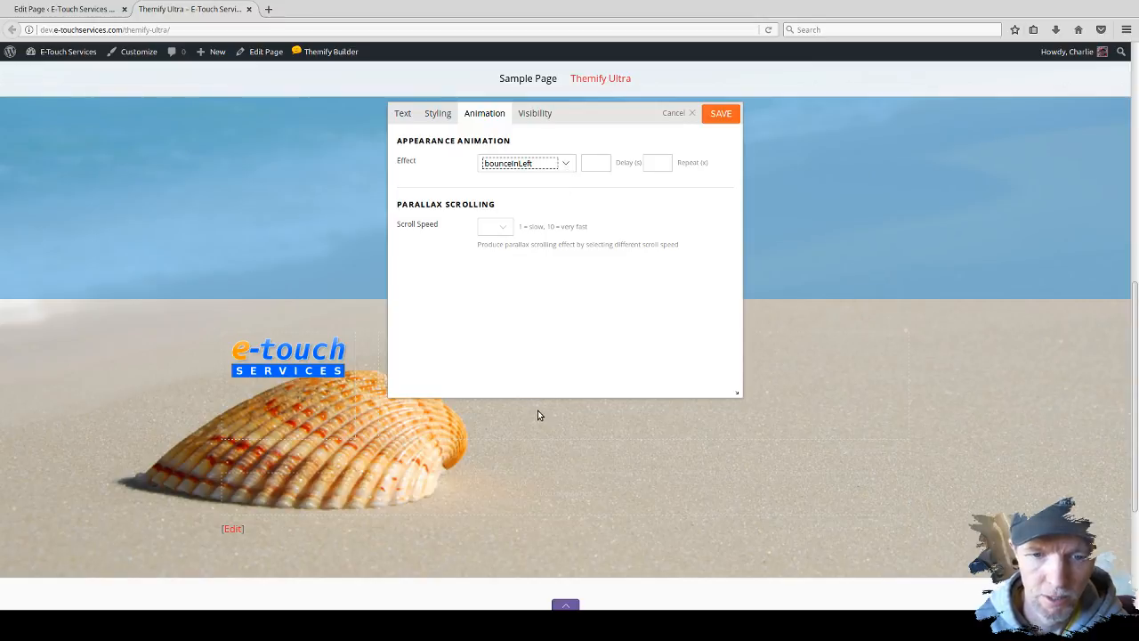
key("Down")
key("Down")
key("Down")
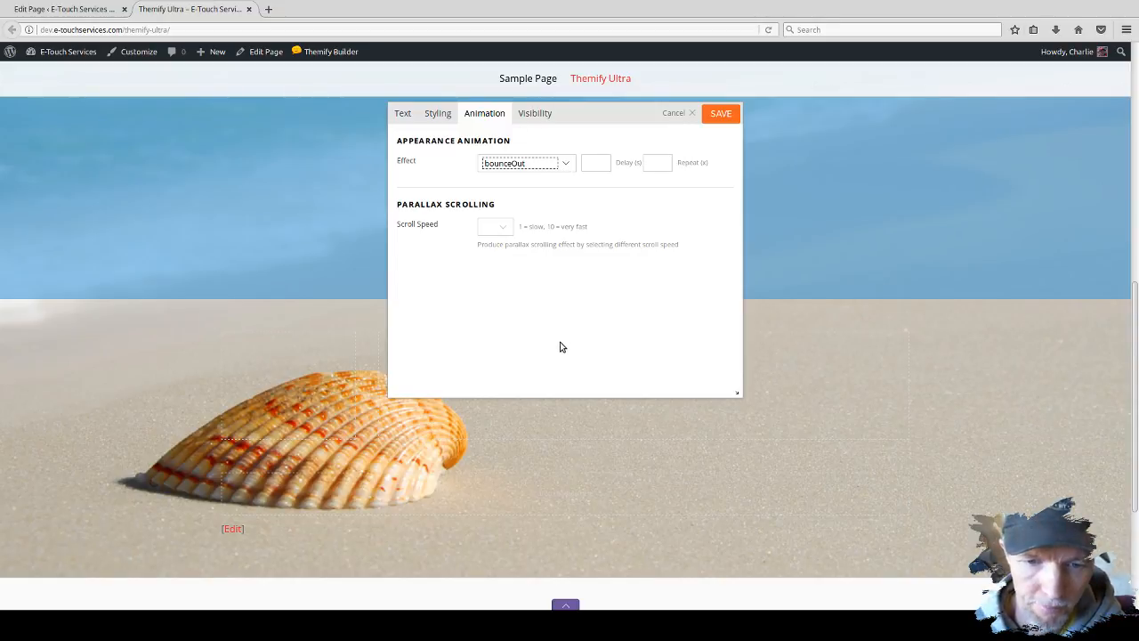
key("Down")
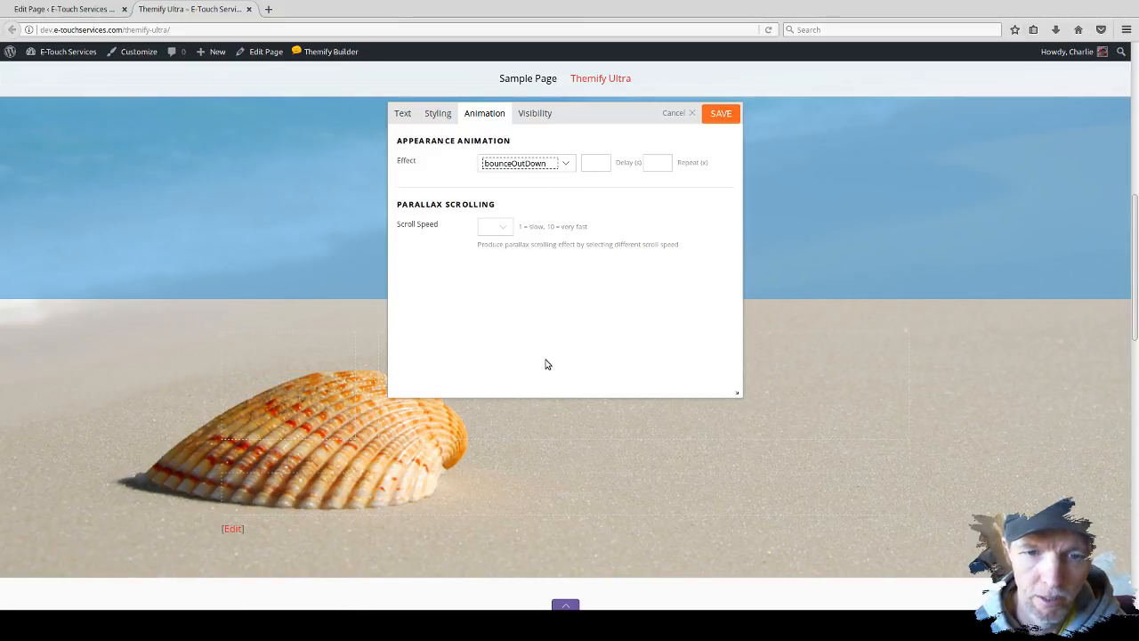
Try the appearance effects fadeIn, flip, flipInX and lightSpeedIn on the logo's Text module.
key("f")
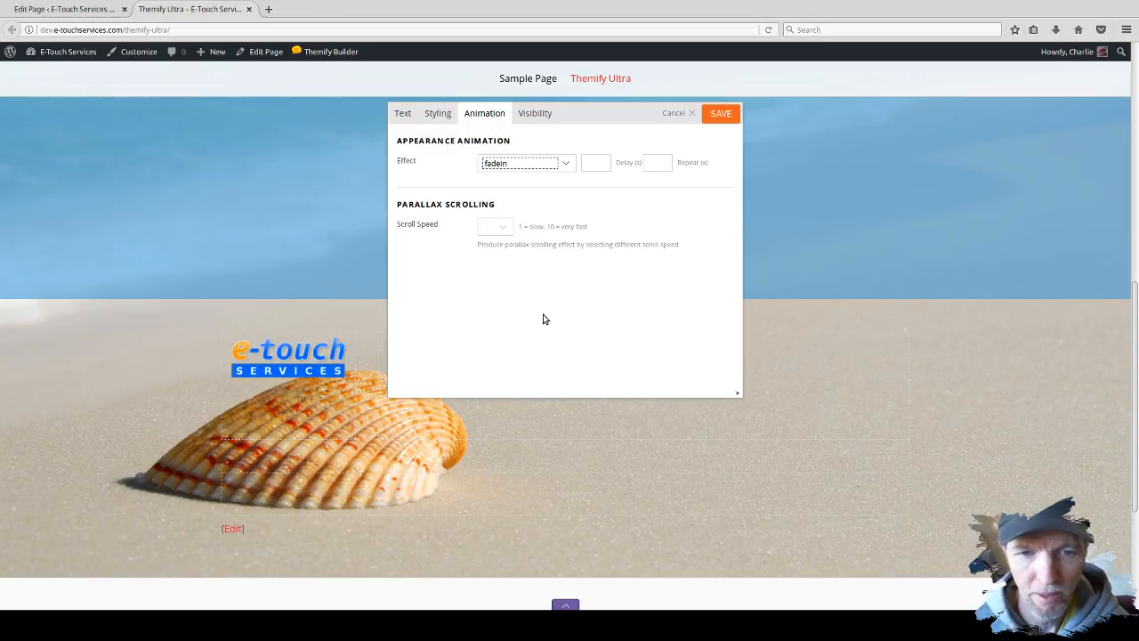
key("f")
key("l")
key("i")
key("p")
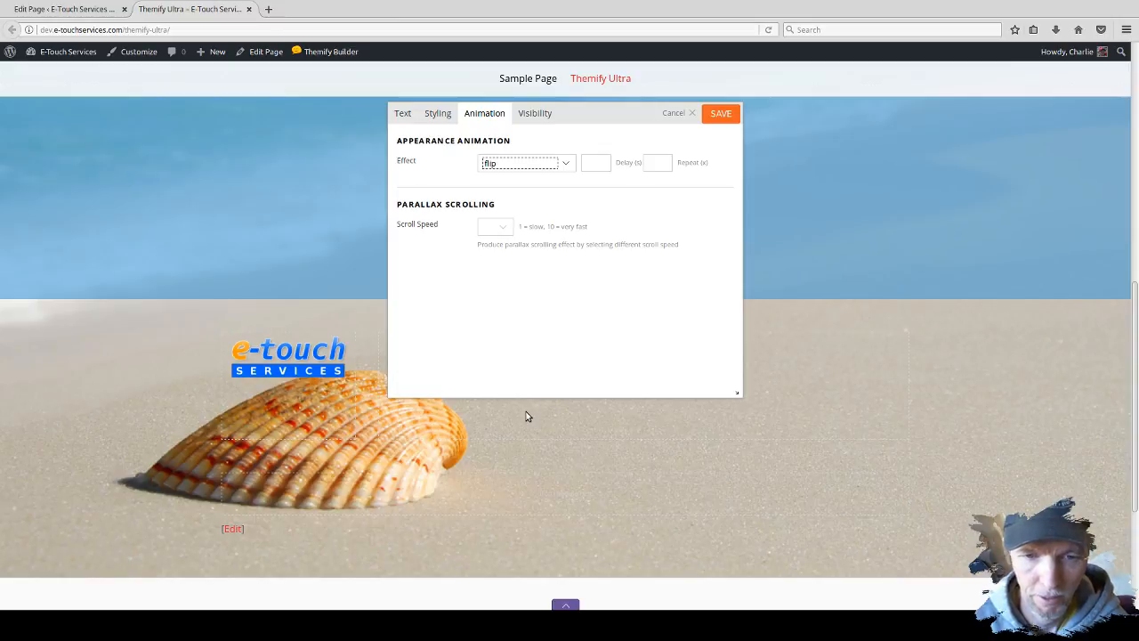
key("Down")
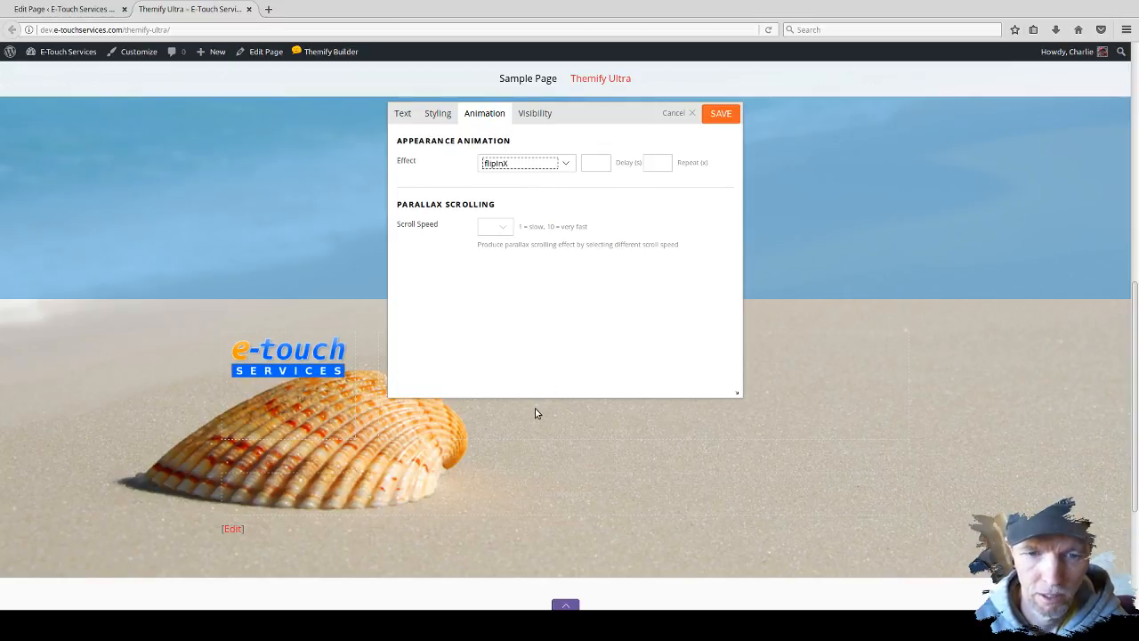
left_click(525, 361)
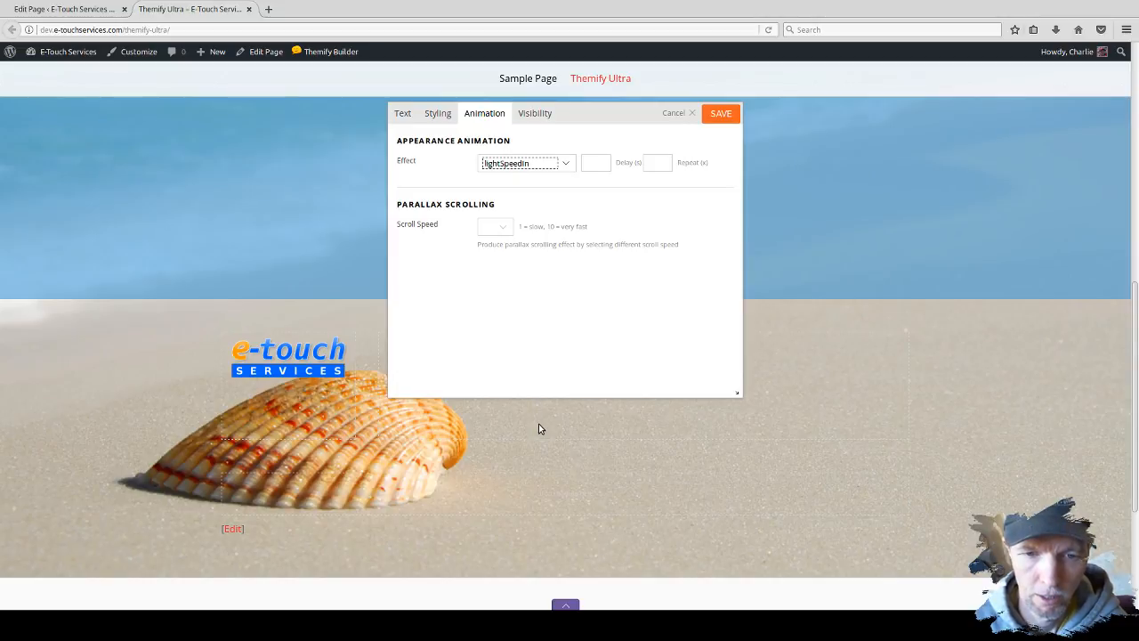
Try the zoomIn and hinge effects on the logo and set the animation's repeat count to 100.
key("z")
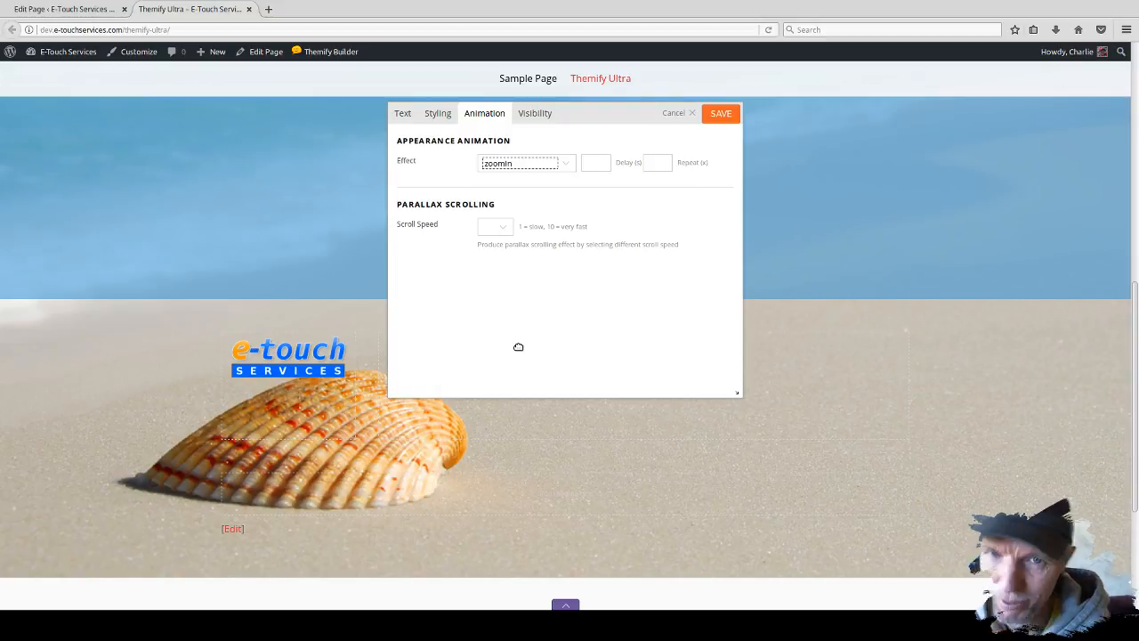
scroll(517, 346, "down", 2)
left_click(656, 163)
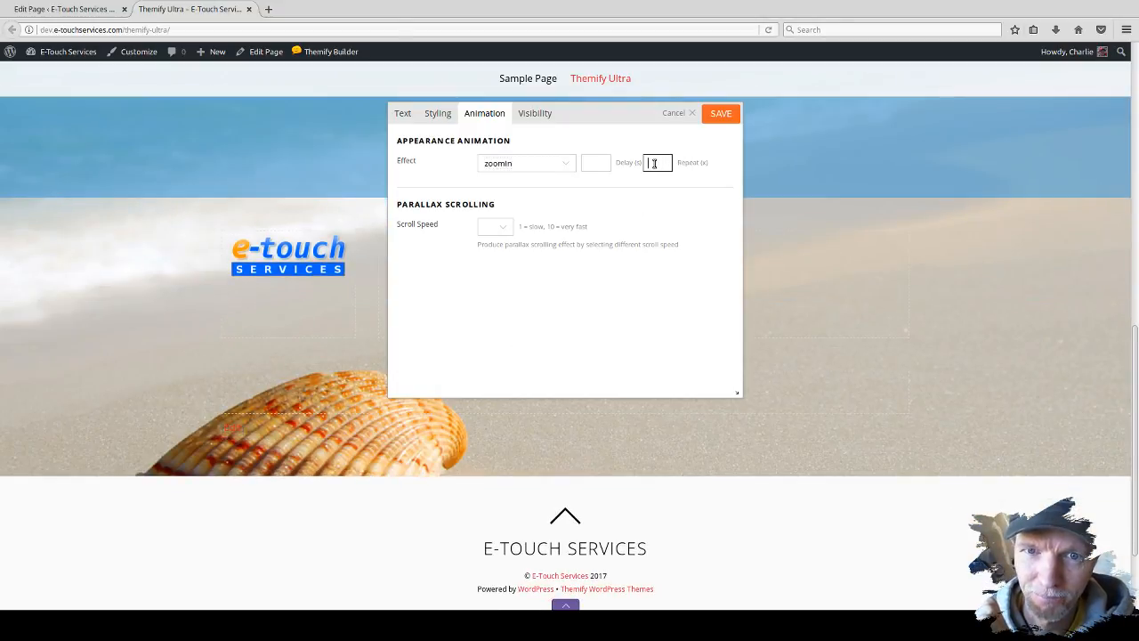
left_click(530, 168)
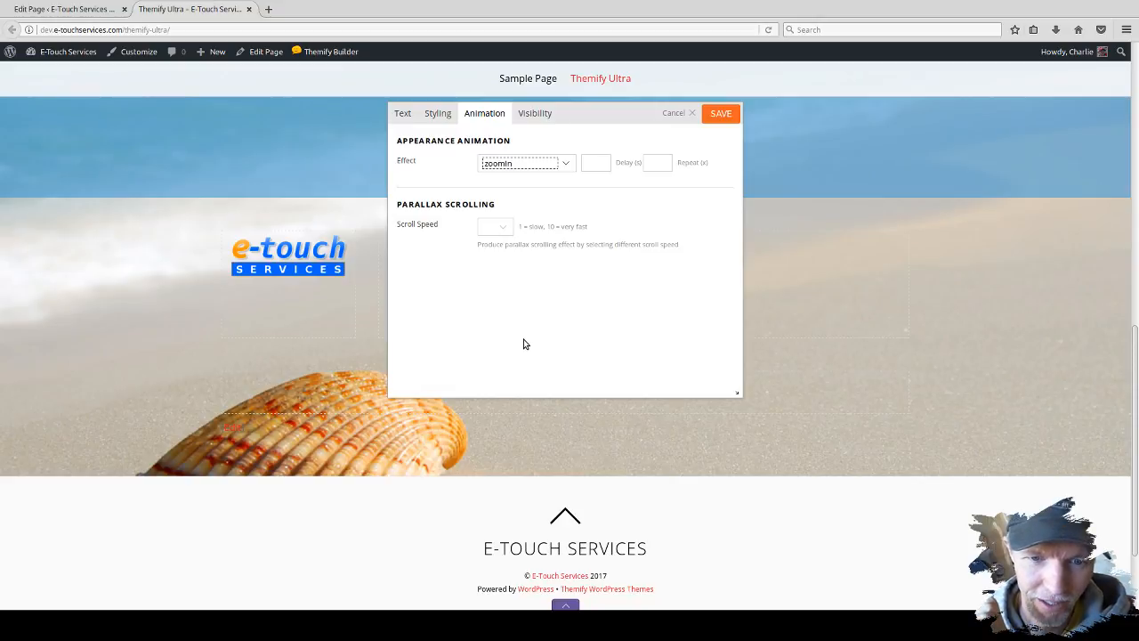
key("h")
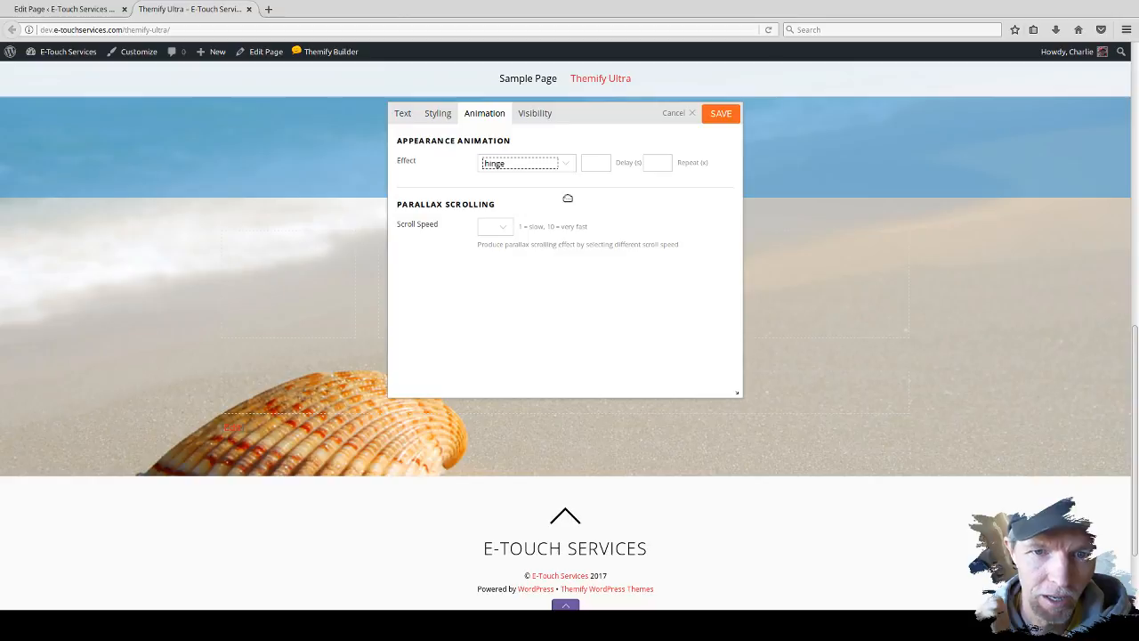
left_click(658, 162)
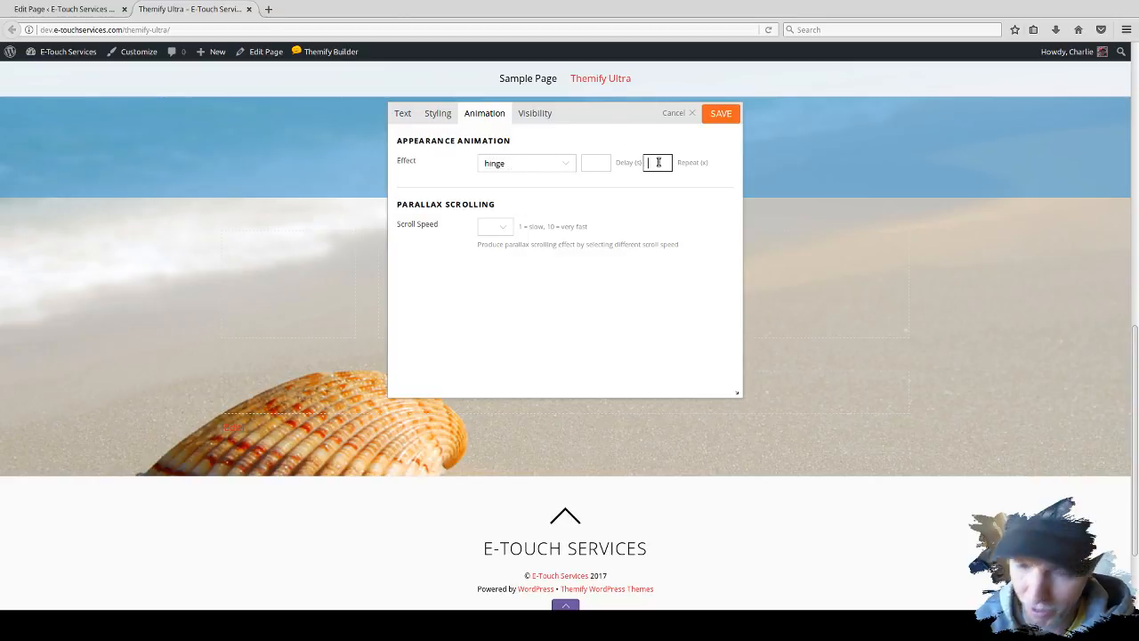
left_click(728, 164)
left_click(553, 166)
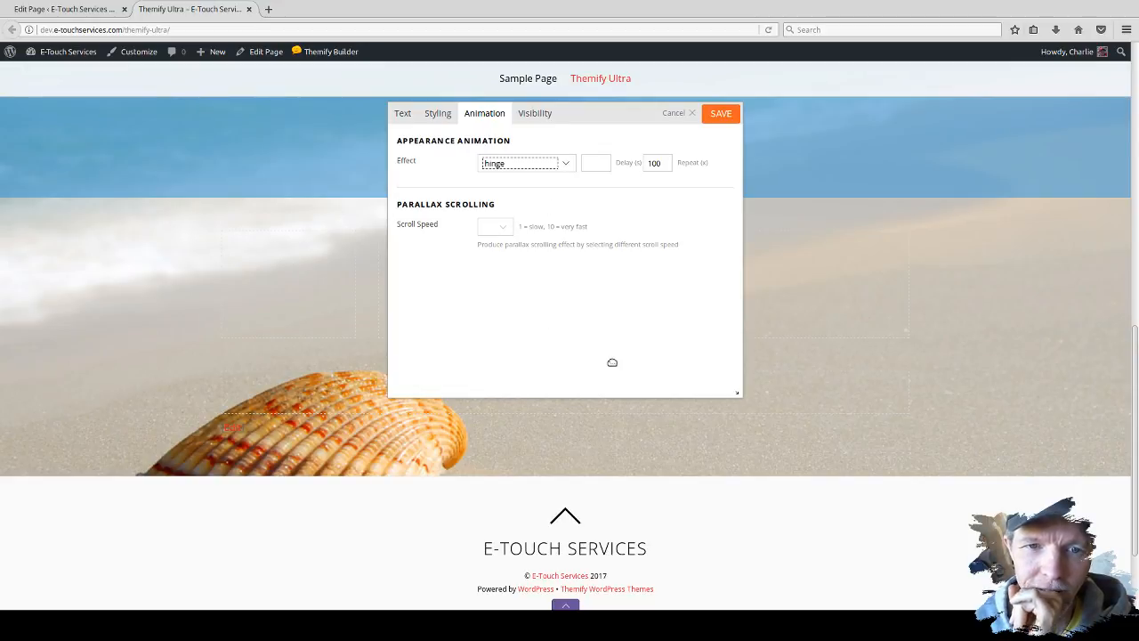
Move the settings dialog off the Feature module and try the flipInY effect on the logo.
left_click_drag(590, 110, 805, 120)
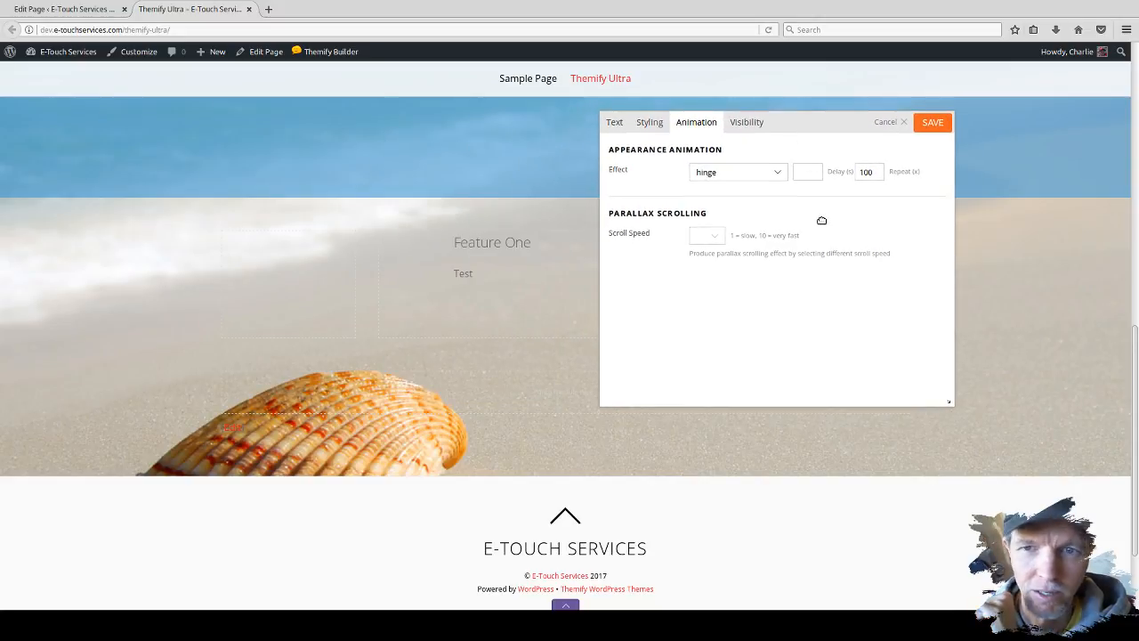
left_click_drag(880, 173, 856, 172)
left_click(779, 175)
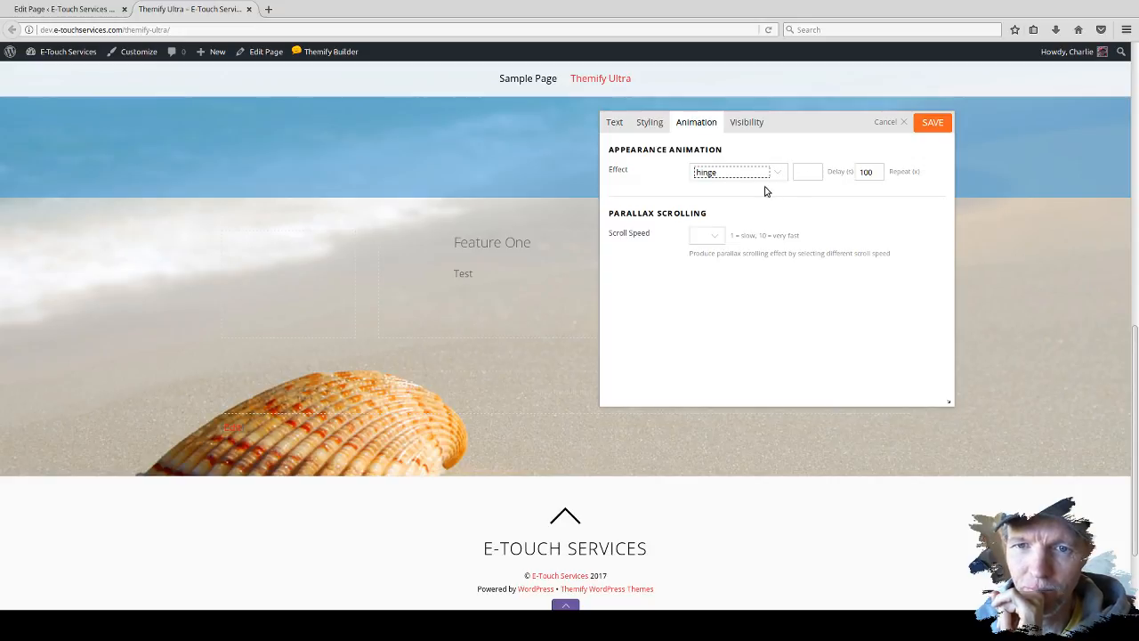
left_click(737, 202)
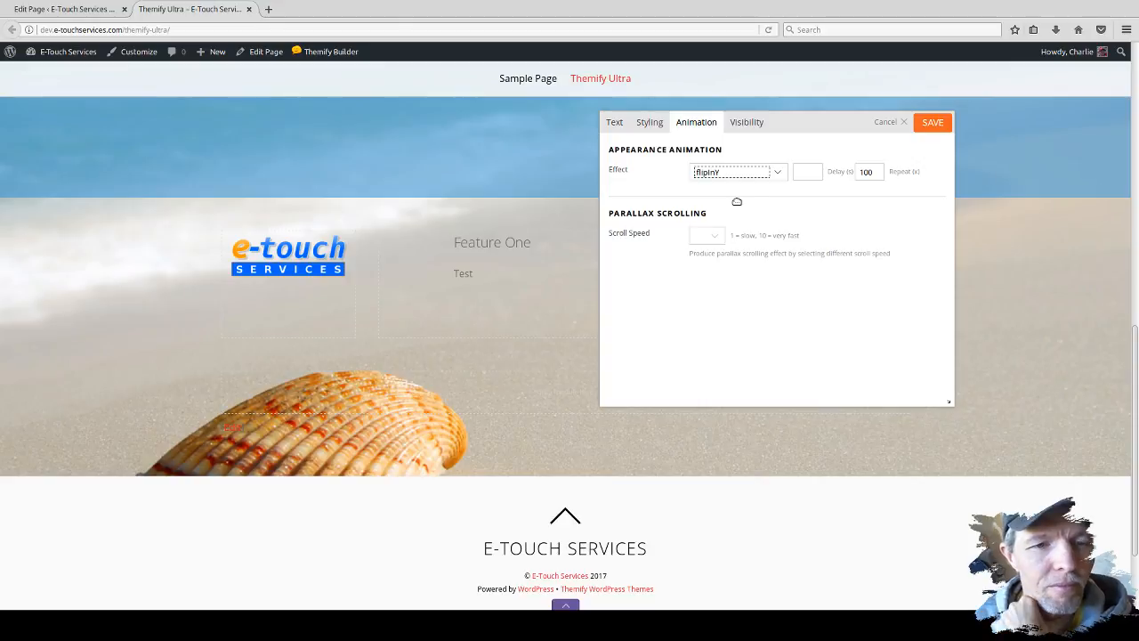
Clear the repeat count and cancel the logo's animation settings.
left_click(940, 179)
left_click_drag(876, 173, 850, 172)
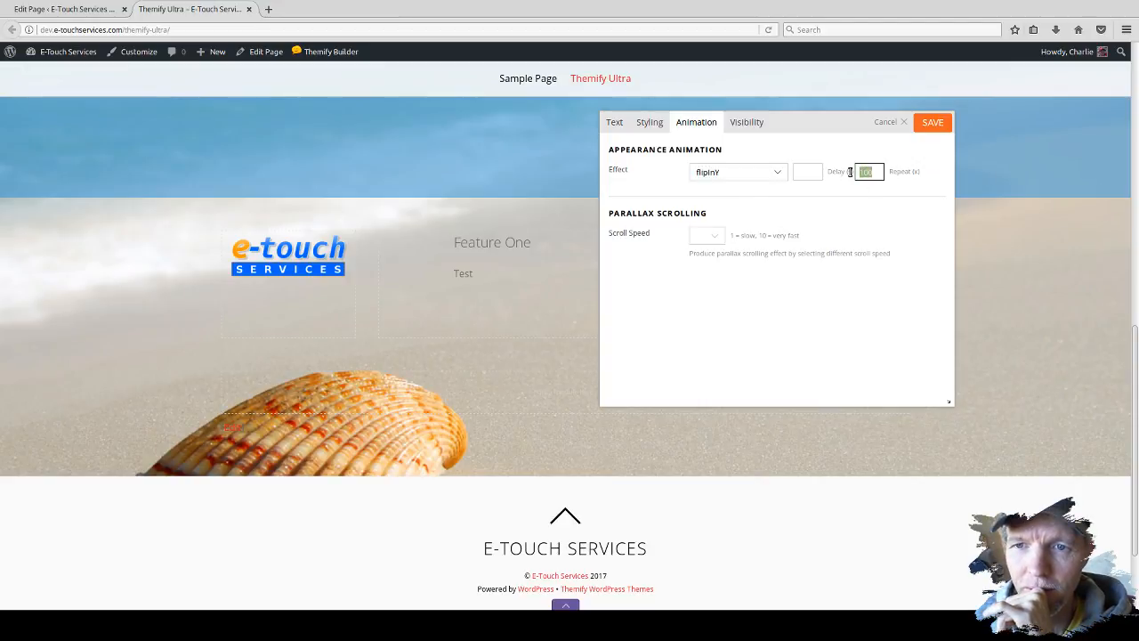
key("BackSpace")
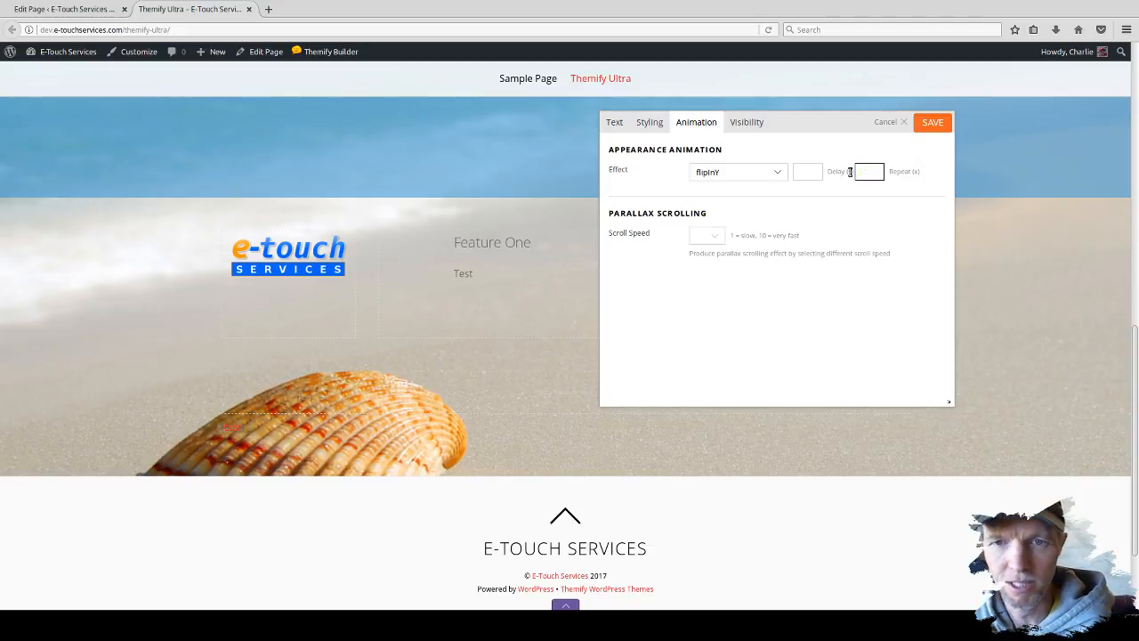
left_click(866, 242)
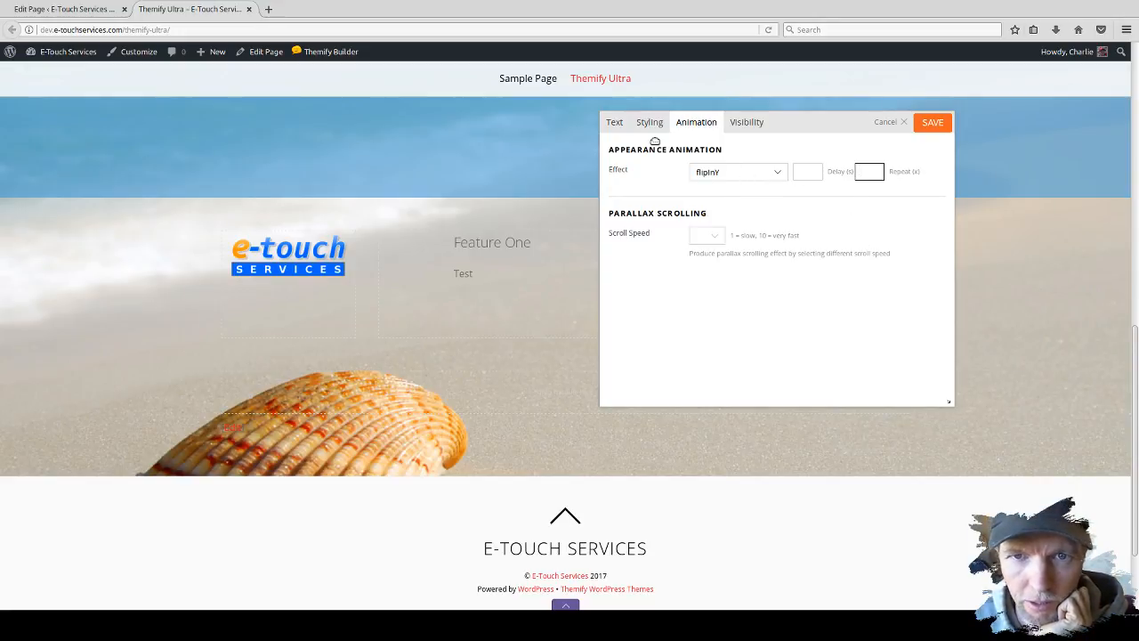
left_click(897, 125)
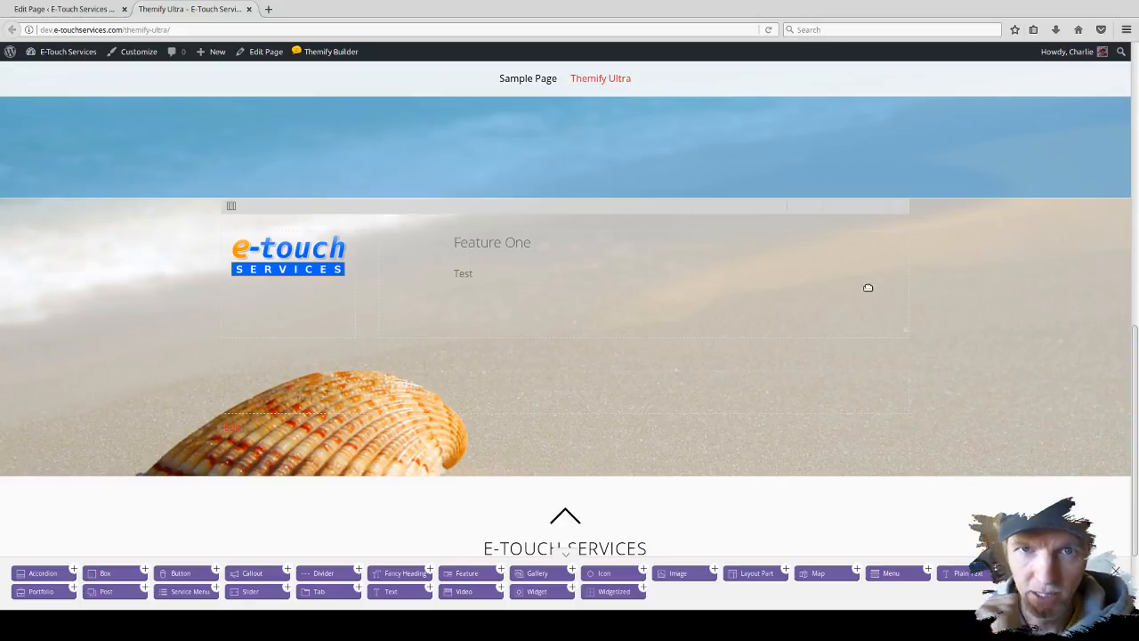
Add a Widget module below the Feature module in the wide column, select the Pages widget, and save it.
scroll(866, 327, "up", 2)
scroll(866, 327, "down", 4)
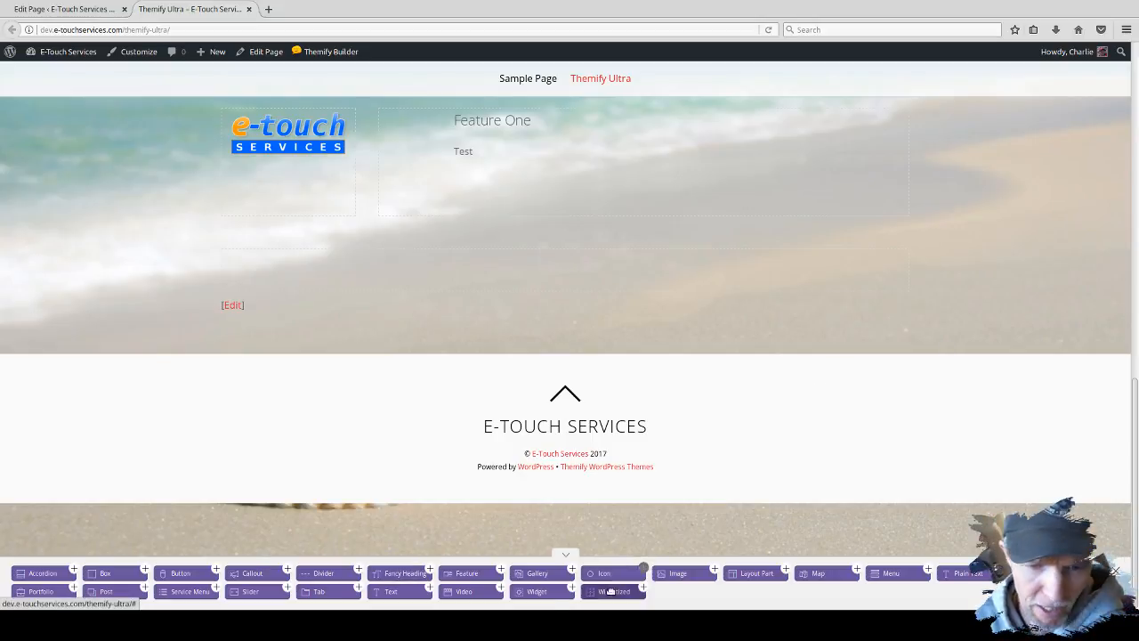
left_click_drag(546, 595, 485, 214)
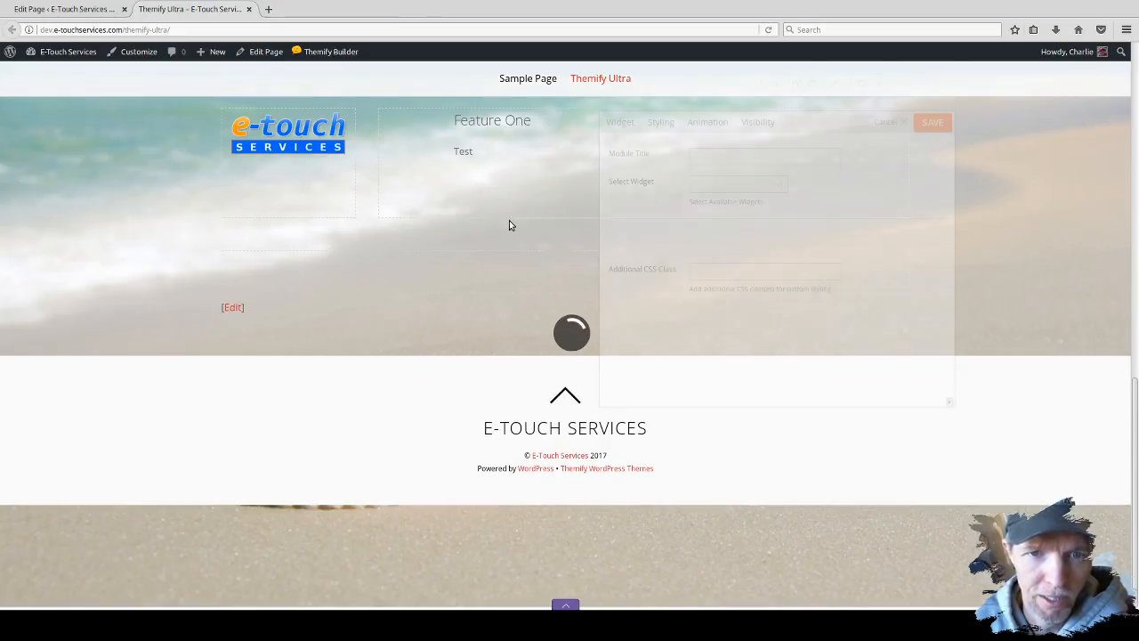
left_click(727, 186)
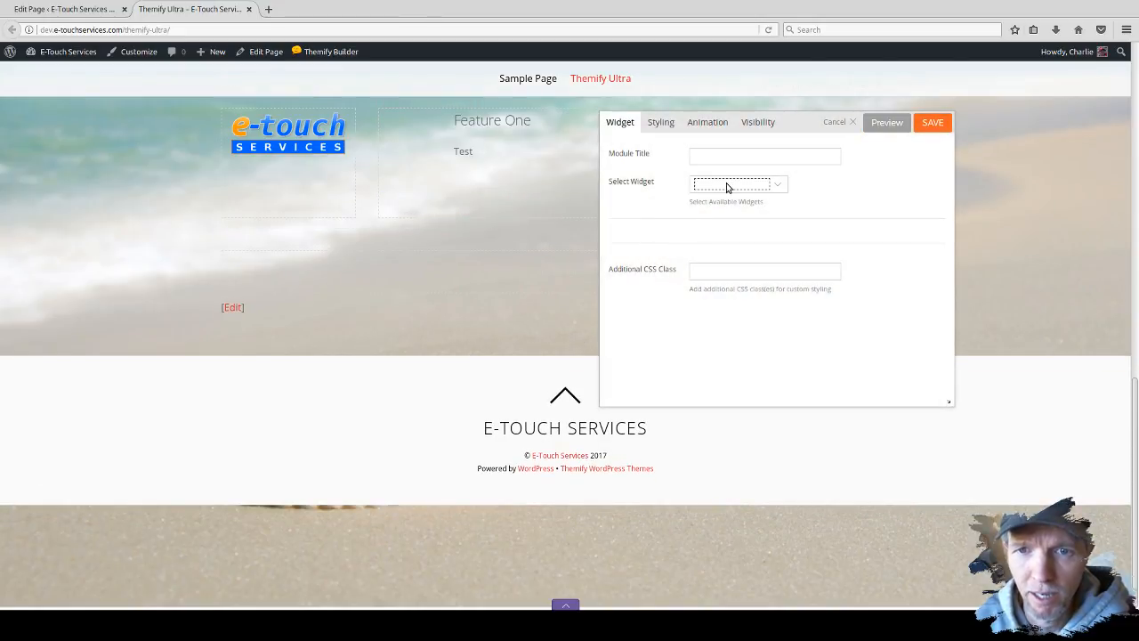
left_click(724, 220)
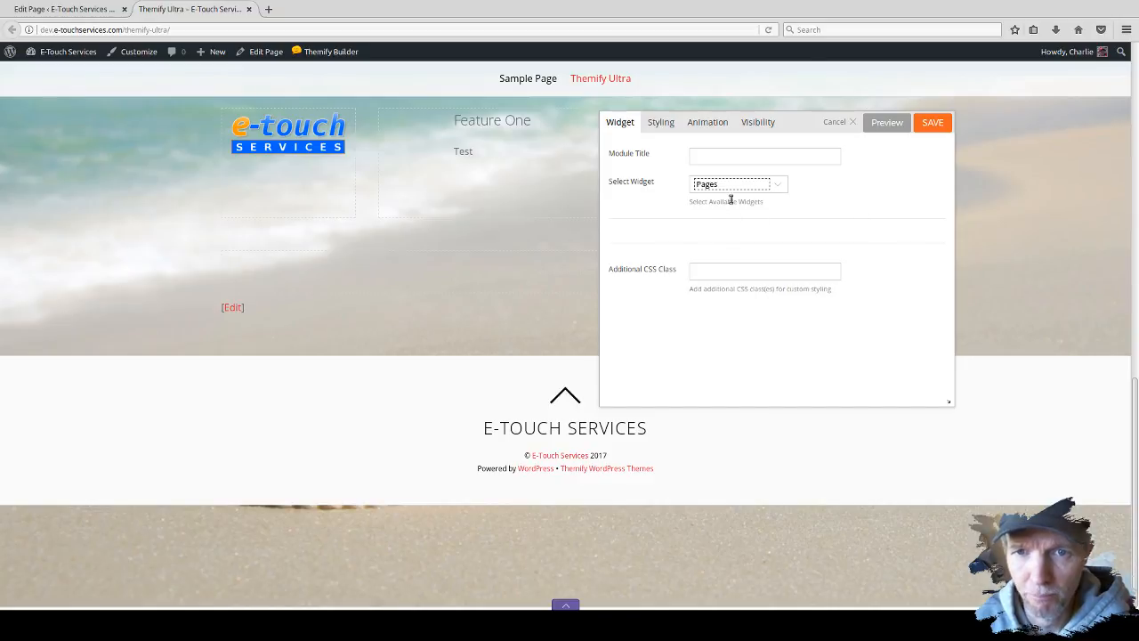
left_click(933, 126)
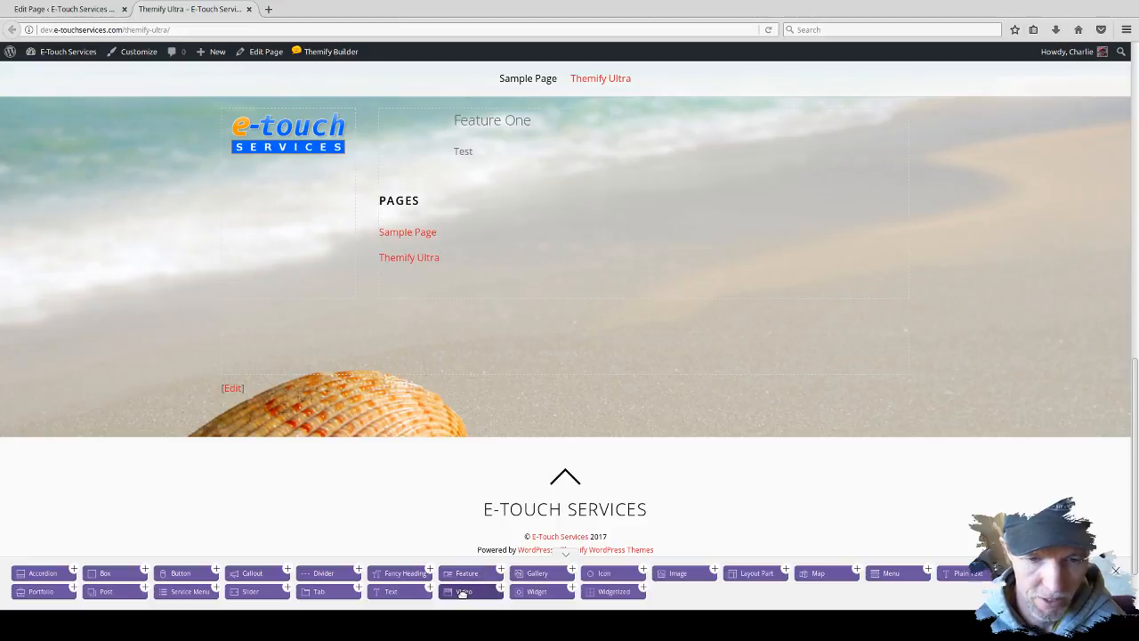
Try adding a Video module below the Pages widget with the video placed left of its text, and cancel its settings.
left_click_drag(462, 594, 394, 276)
left_click(712, 217)
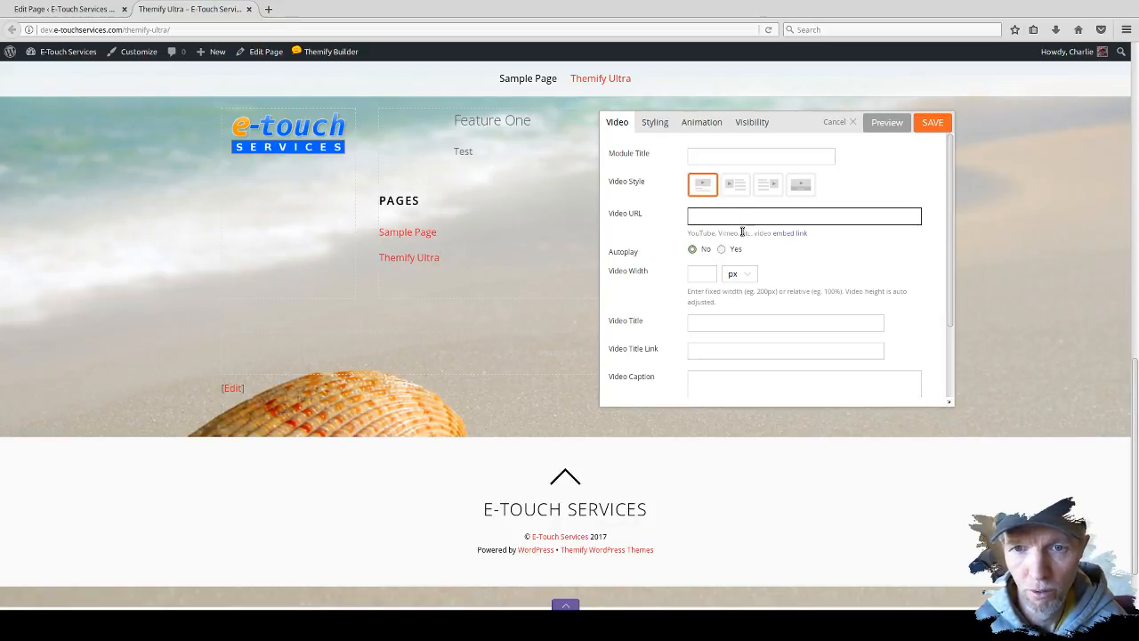
left_click(703, 274)
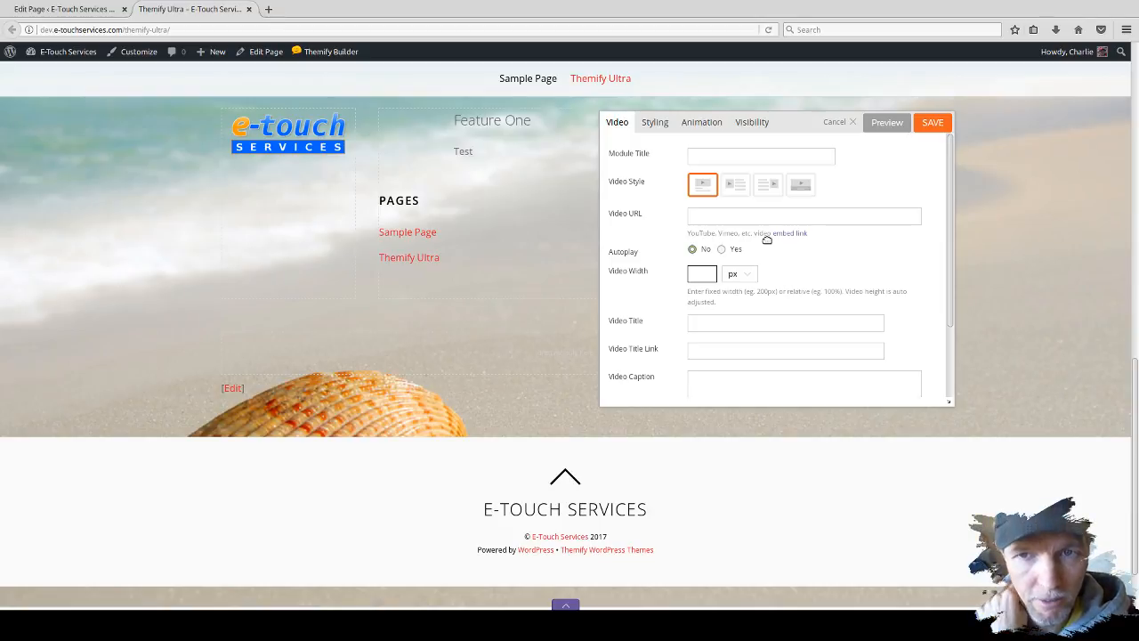
left_click(735, 187)
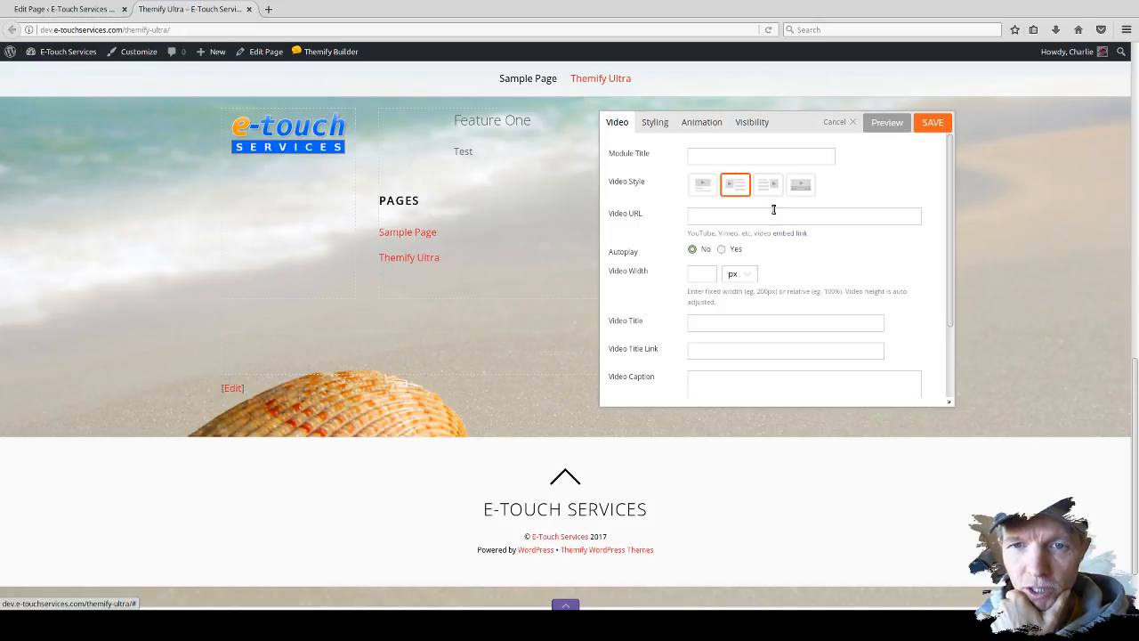
scroll(774, 213, "down", 2)
left_click(754, 298)
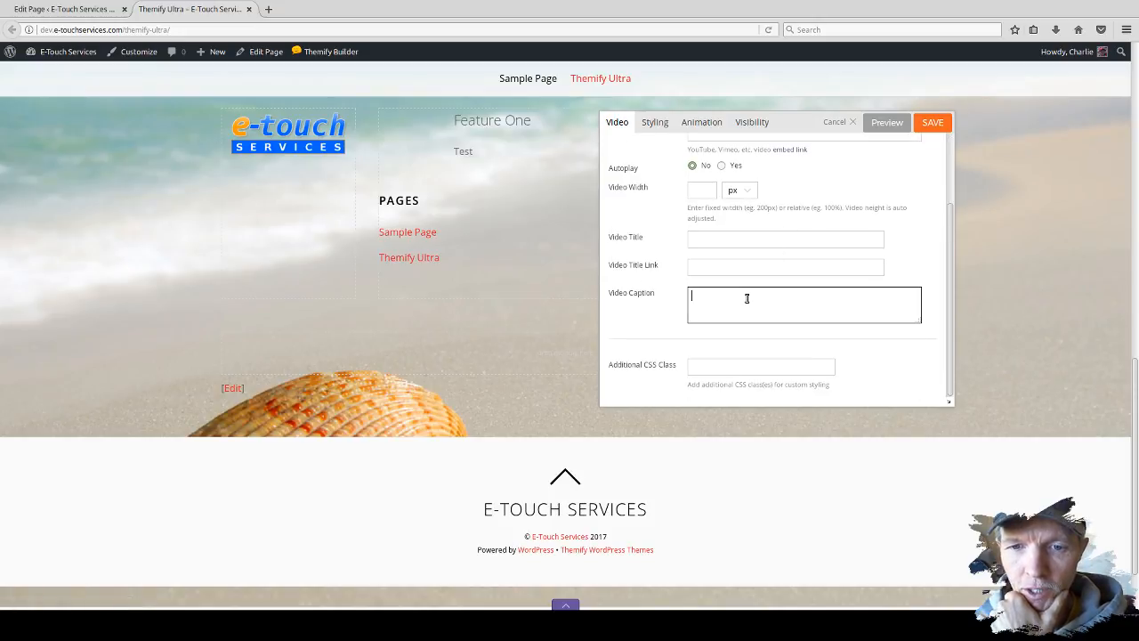
scroll(758, 294, "up", 2)
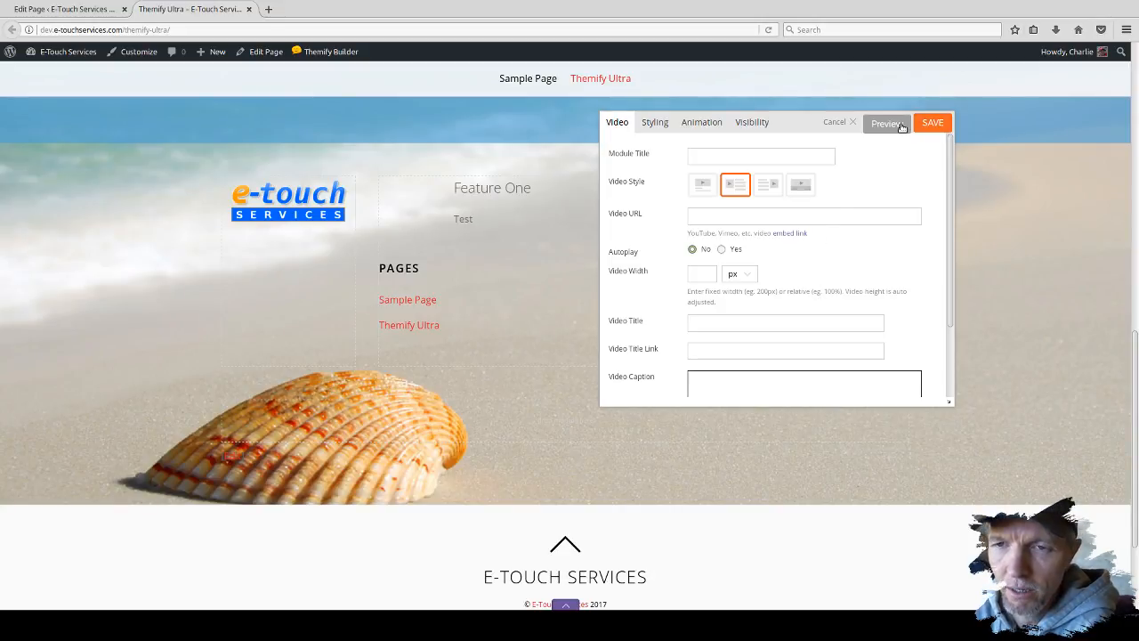
left_click(836, 124)
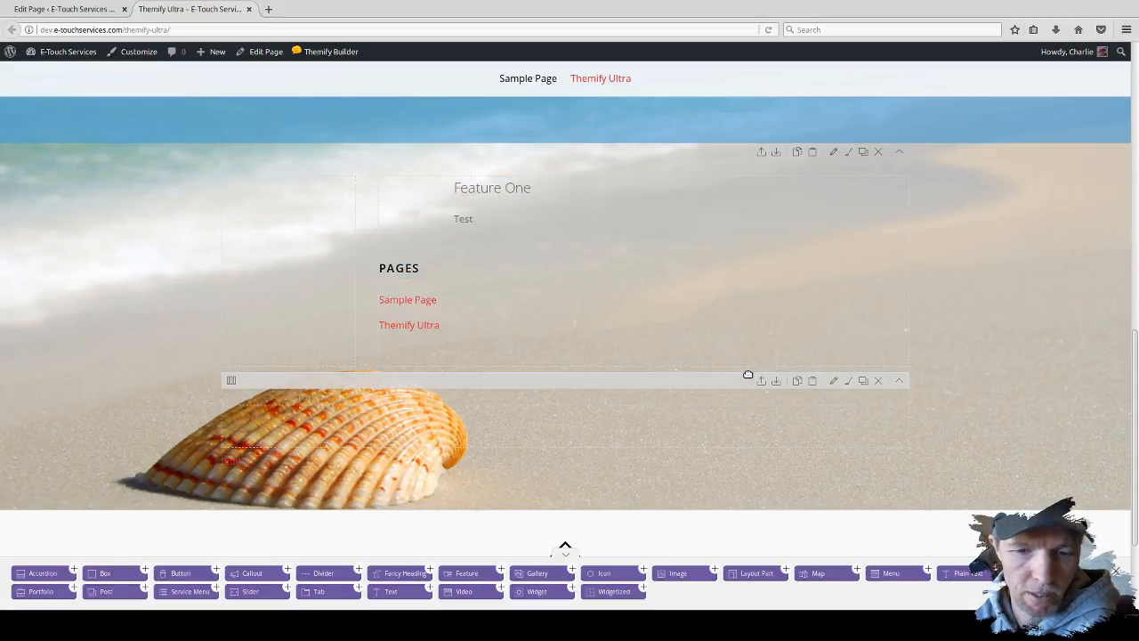
Preview the page in the mobile phone layout.
scroll(748, 374, "down", 3)
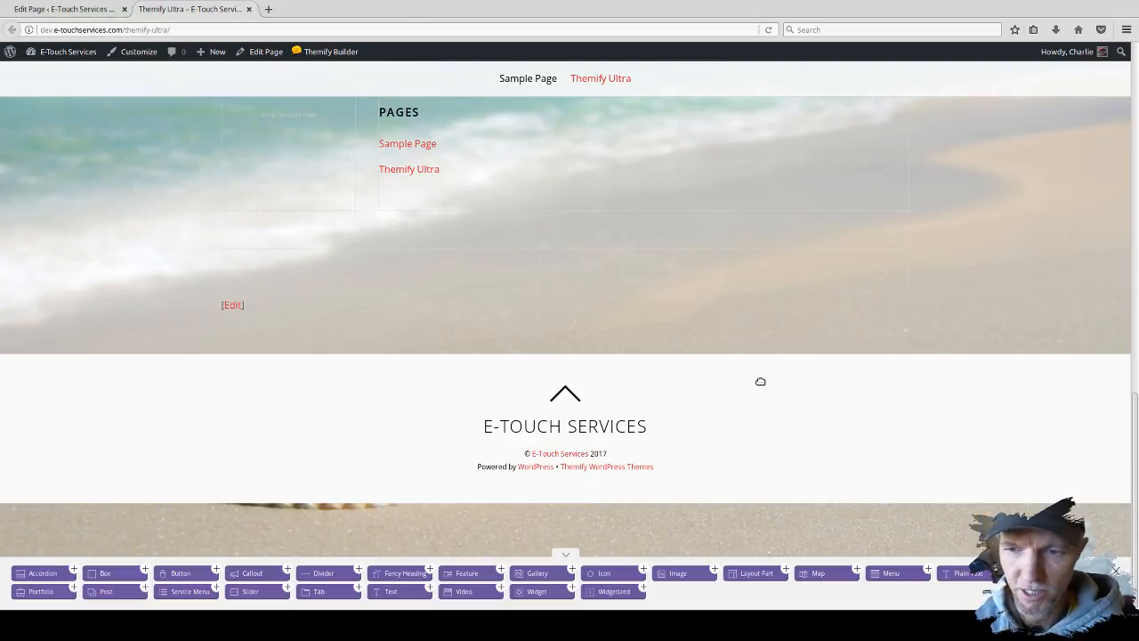
scroll(887, 401, "up", 1)
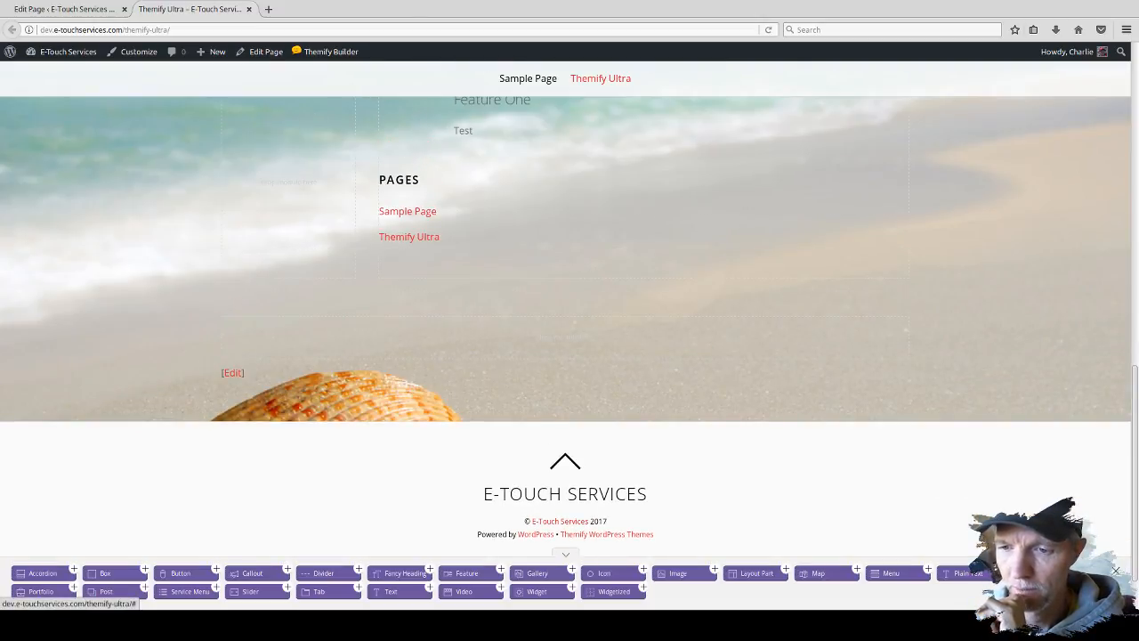
left_click(1032, 583)
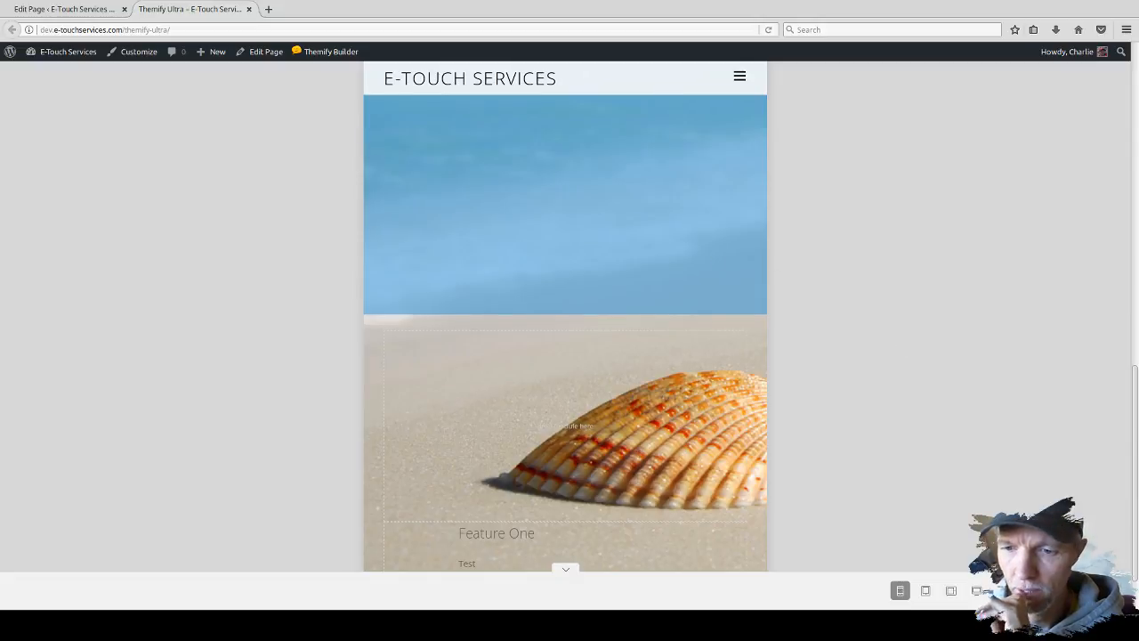
Examine how the tinted row, Feature module, Pages widget and footer stack in the mobile phone layout.
scroll(812, 405, "down", 5)
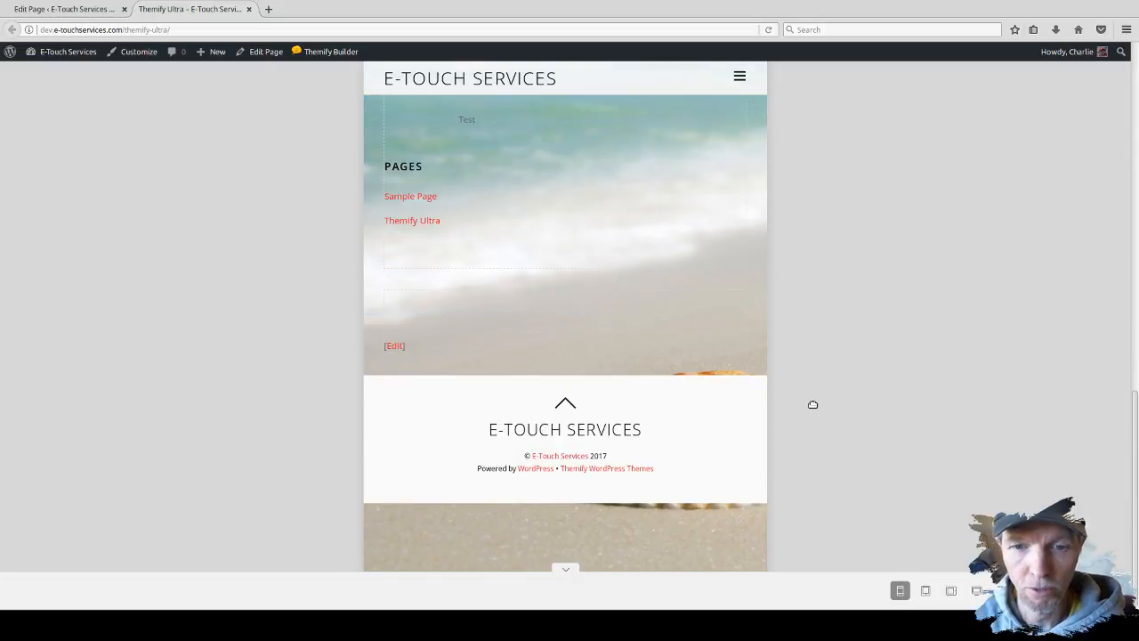
scroll(646, 389, "up", 2)
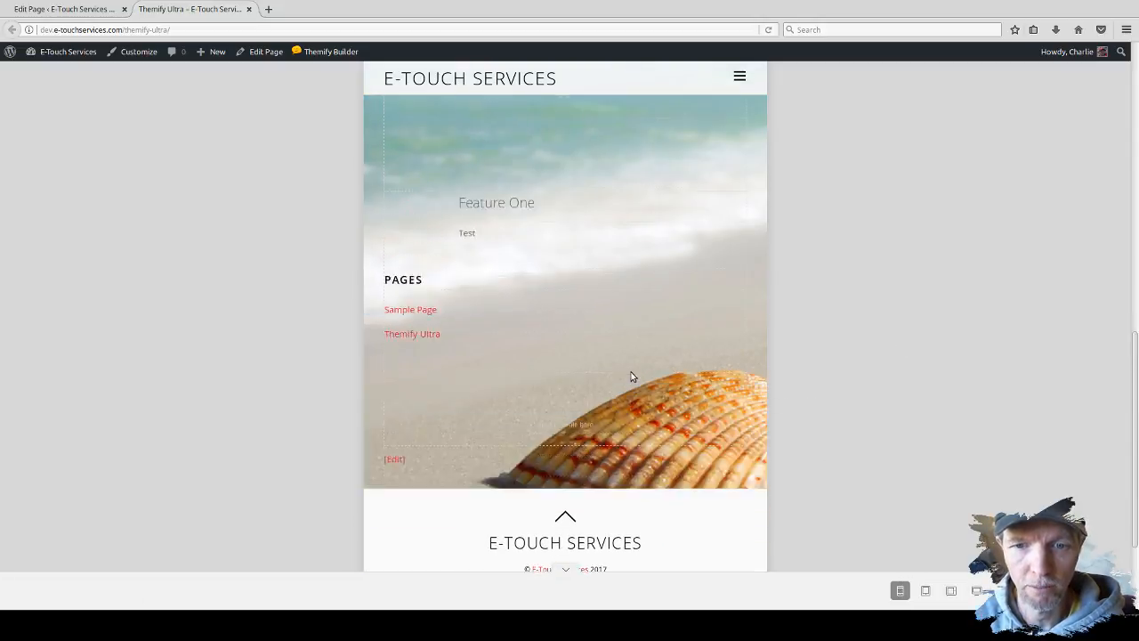
scroll(632, 376, "up", 4)
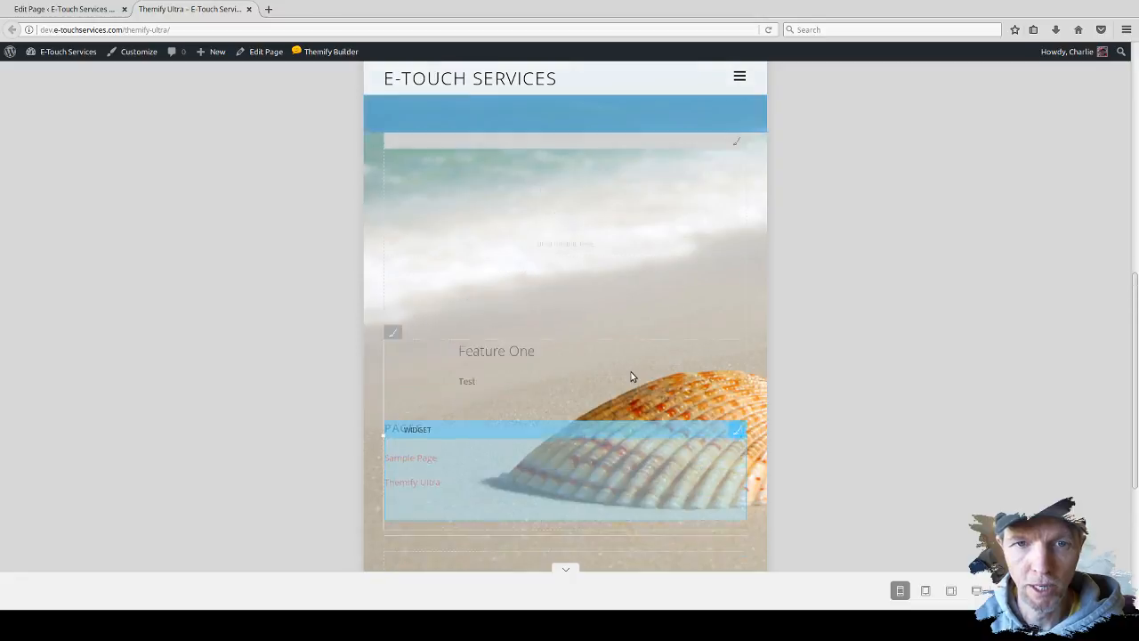
Preview the page in the tablet portrait and tablet landscape layouts, and return to the desktop layout.
left_click(926, 590)
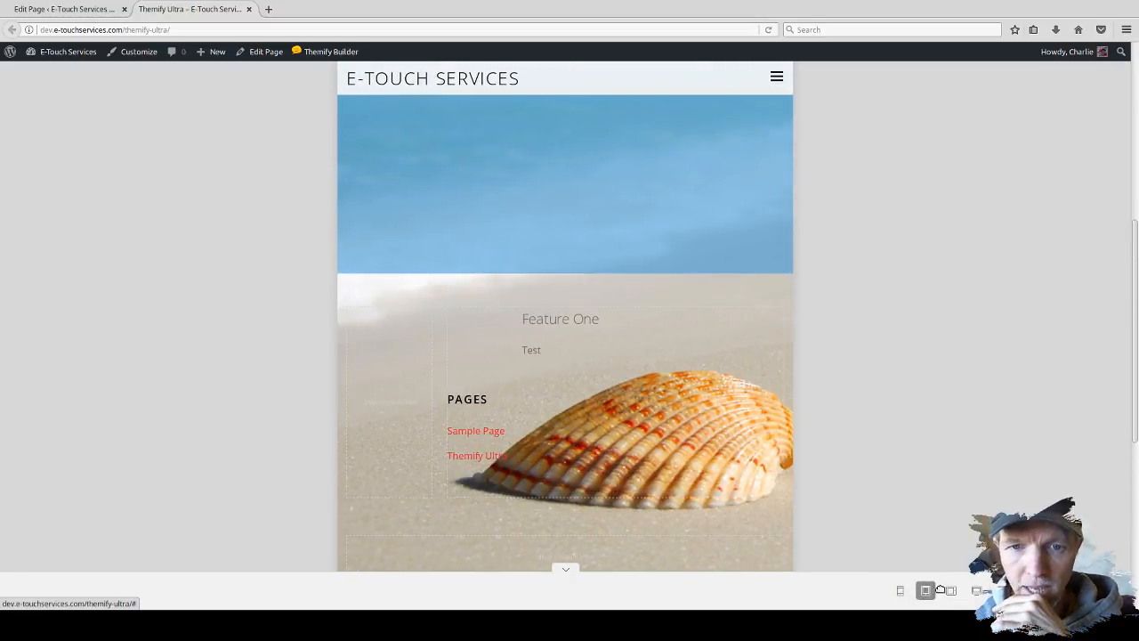
left_click(949, 590)
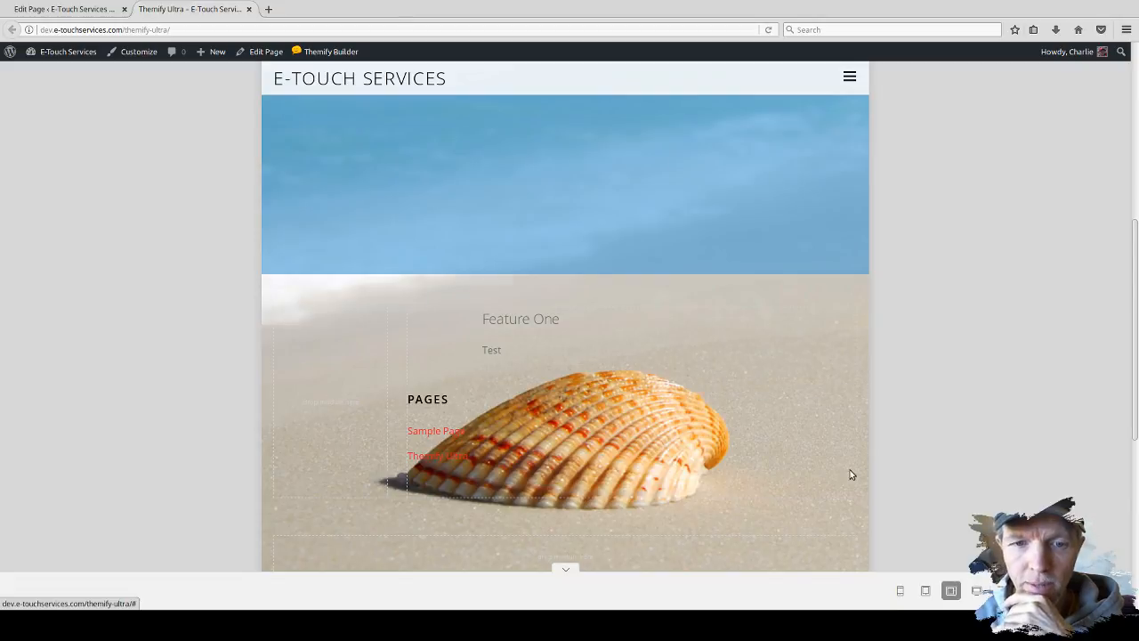
scroll(680, 352, "down", 2)
scroll(680, 351, "up", 1)
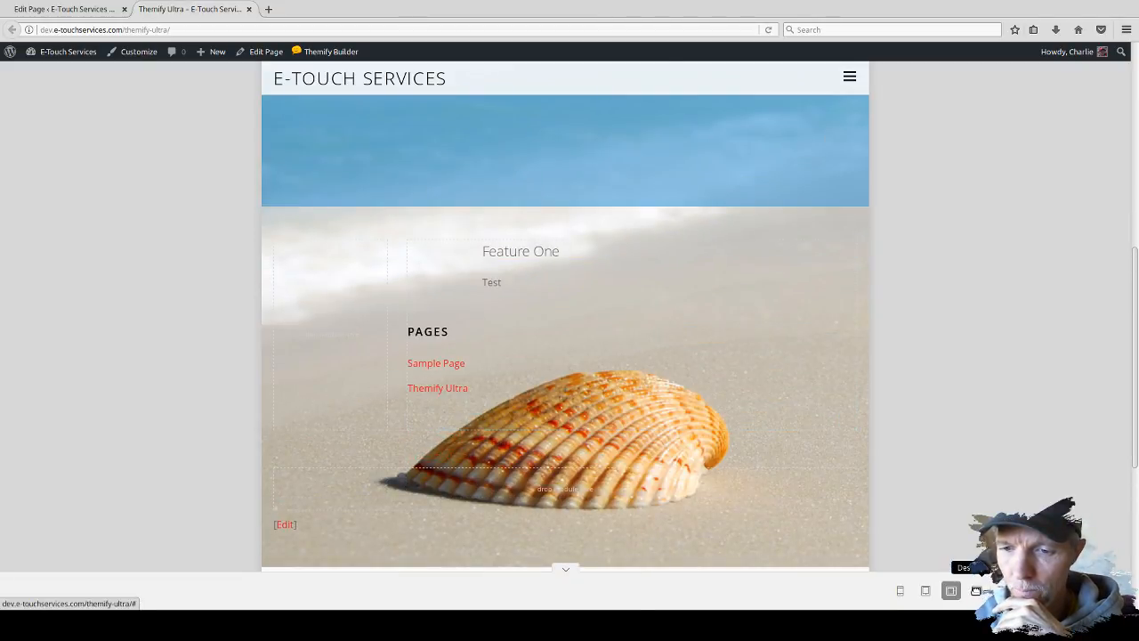
left_click(976, 590)
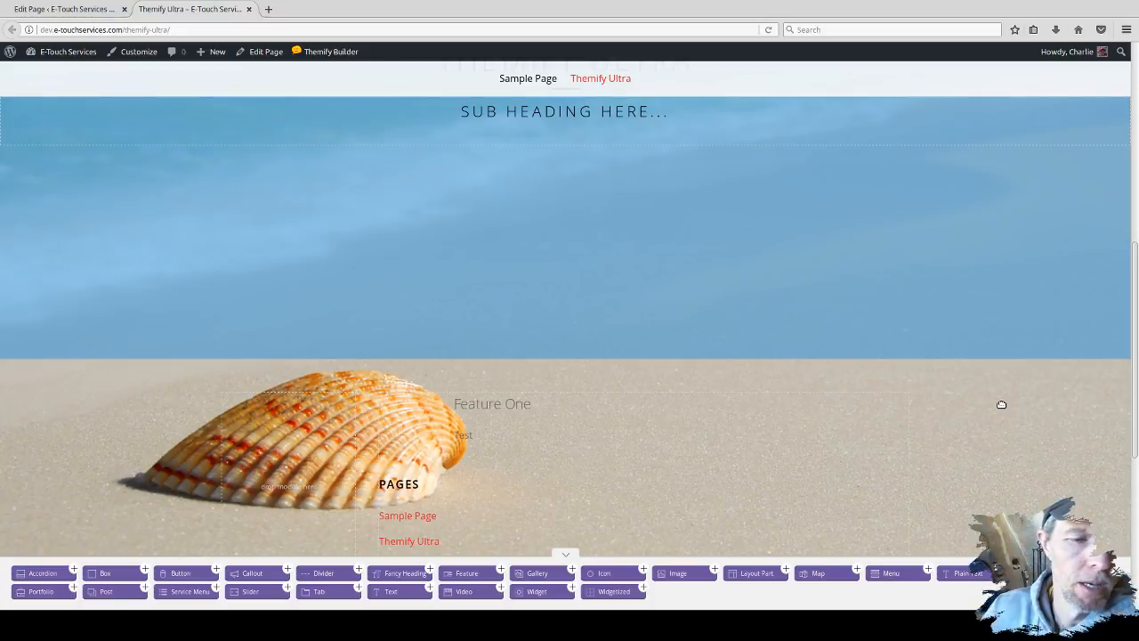